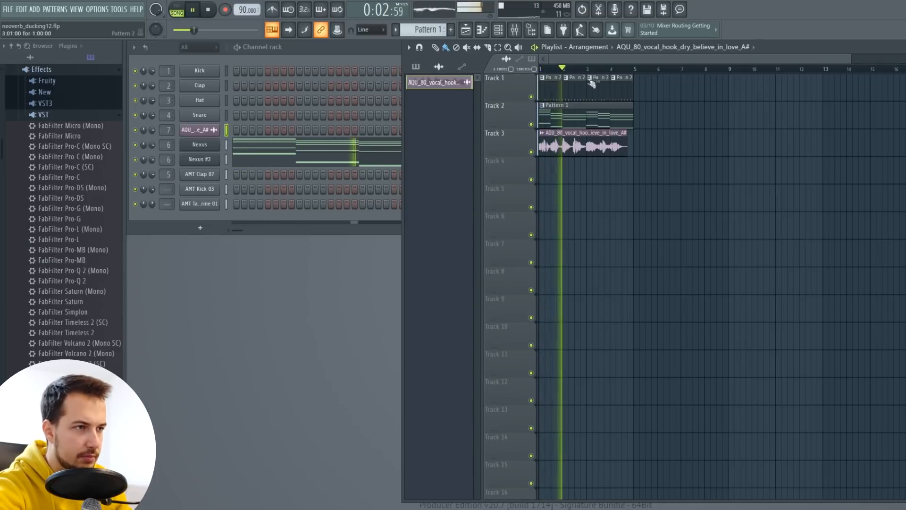
# Stop playback of the arrangement and solo the vocal hook on Track 3 of the playlist
pyautogui.scroll(4, 581, 69)
pyautogui.moveTo(584, 62); pyautogui.dragTo(574, 63)
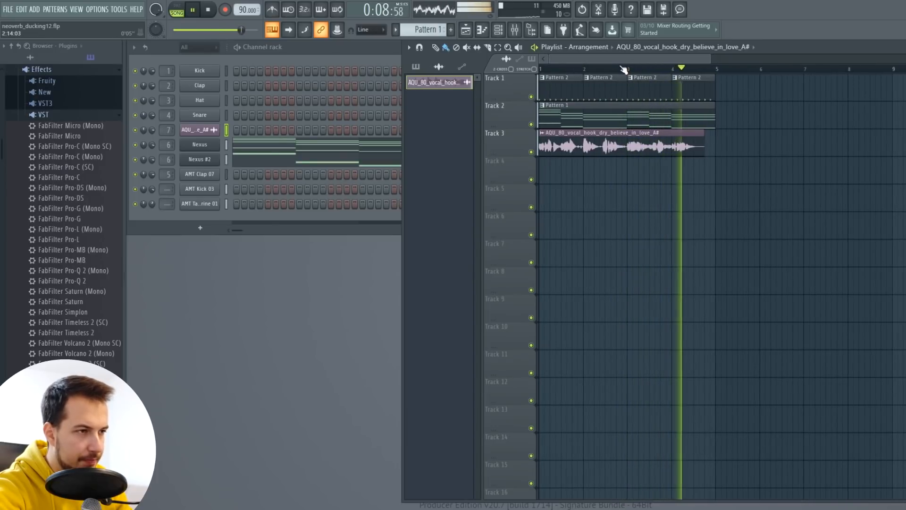
pyautogui.press('space')
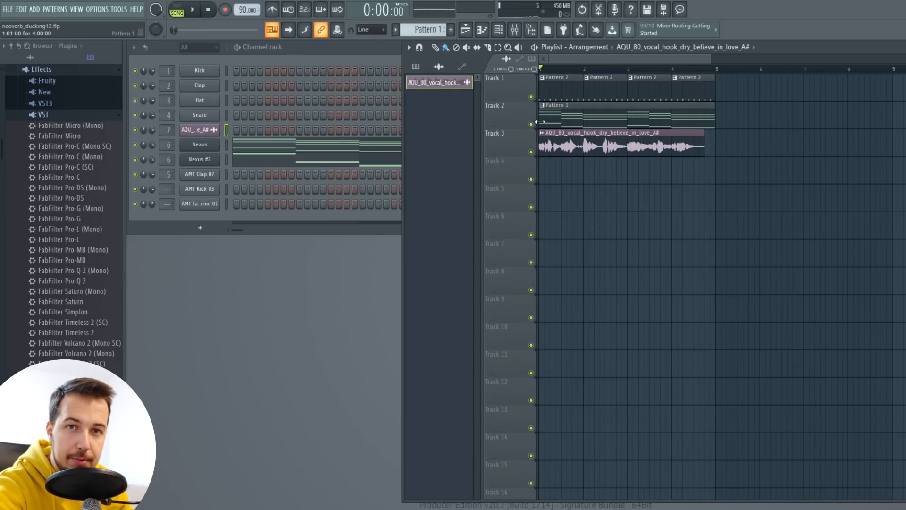
pyautogui.rightClick(531, 152)
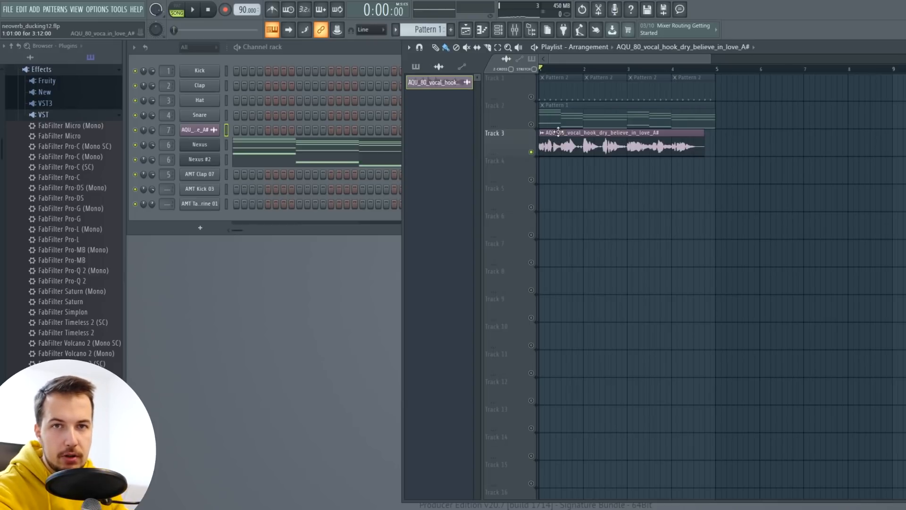
# Route the vocal's mixer track 7 exclusively to Insert 8
pyautogui.doubleClick(623, 143)
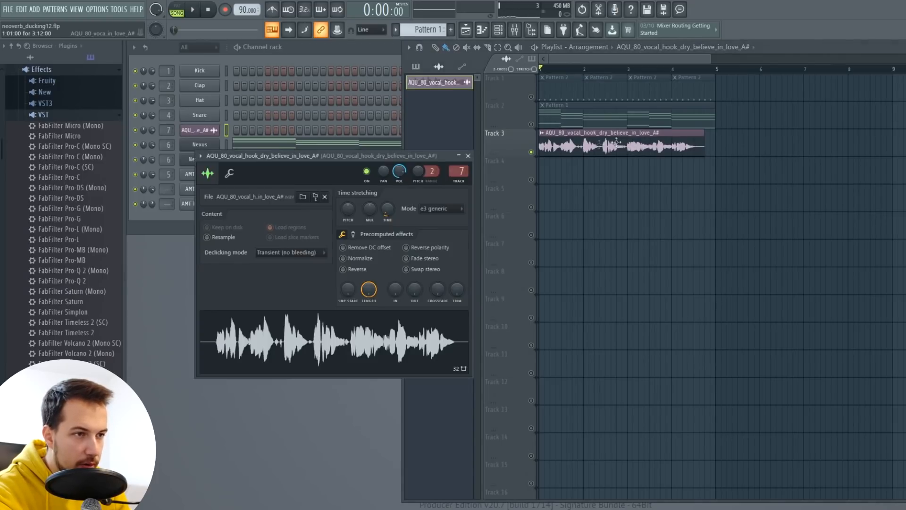
pyautogui.click(516, 30)
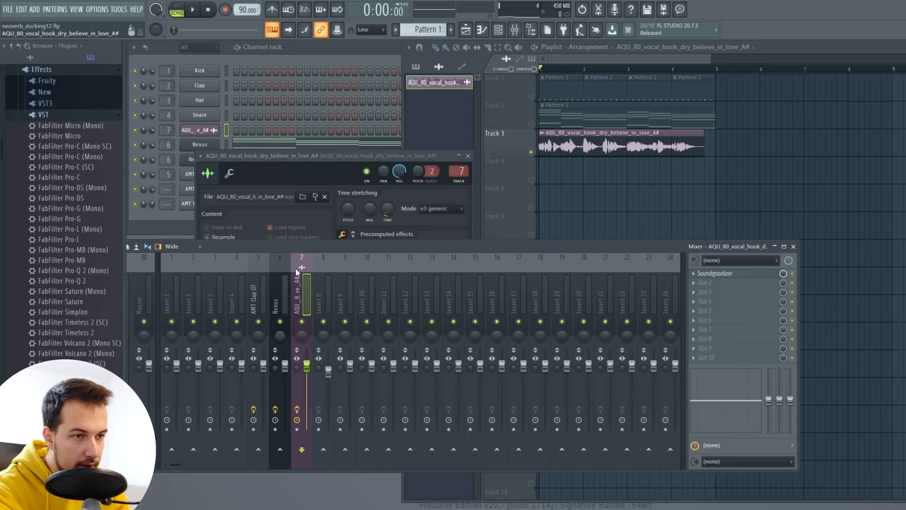
pyautogui.rightClick(326, 451)
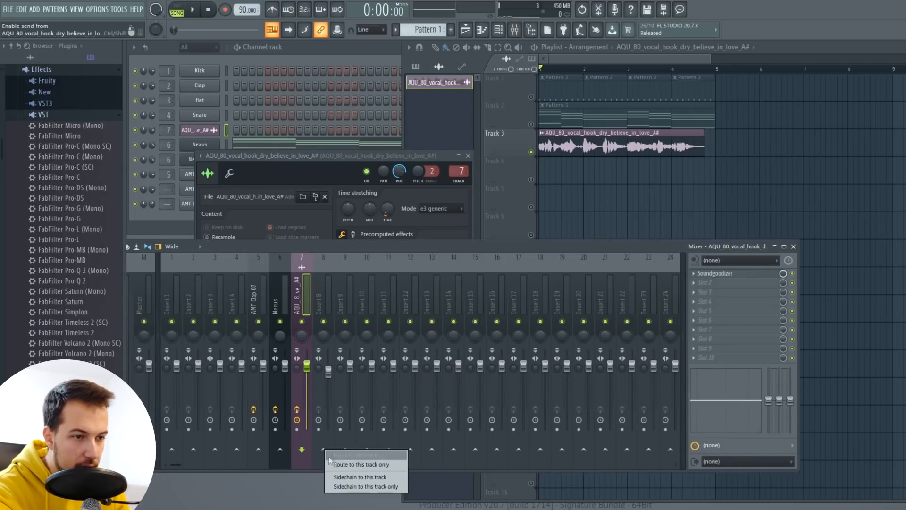
pyautogui.click(371, 464)
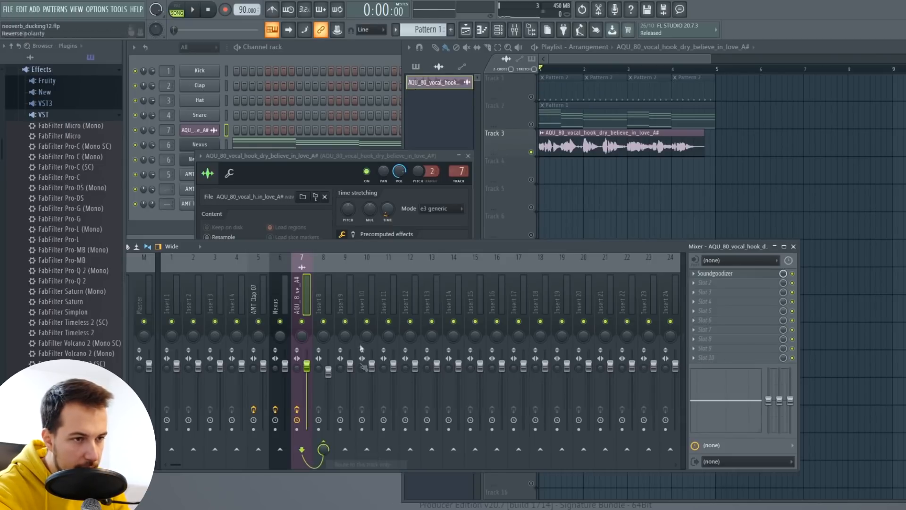
# Add Fruity Peak Controller to effect slot 10 of Insert 8
pyautogui.click(322, 270)
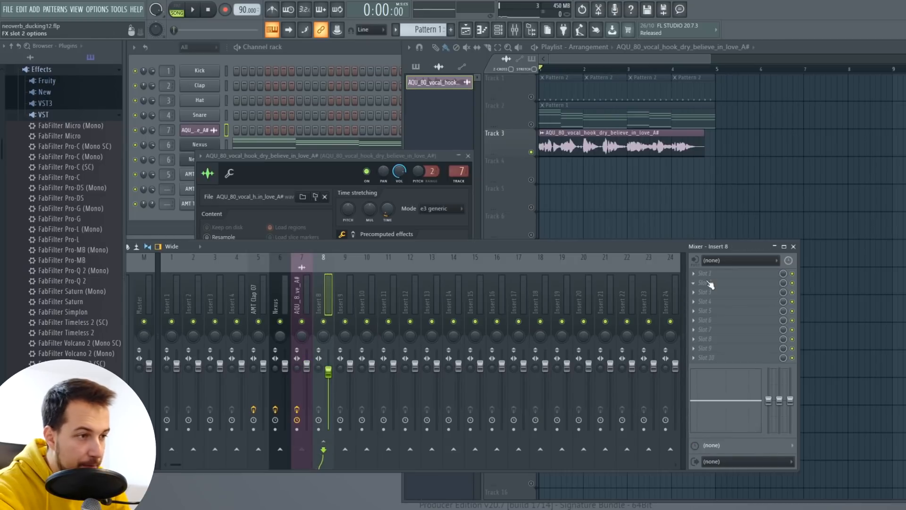
pyautogui.click(698, 358)
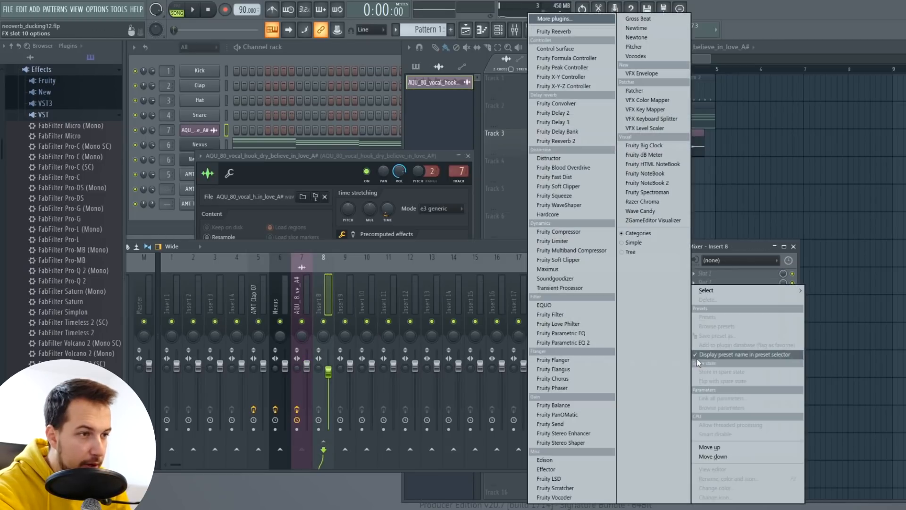
pyautogui.moveTo(738, 289)
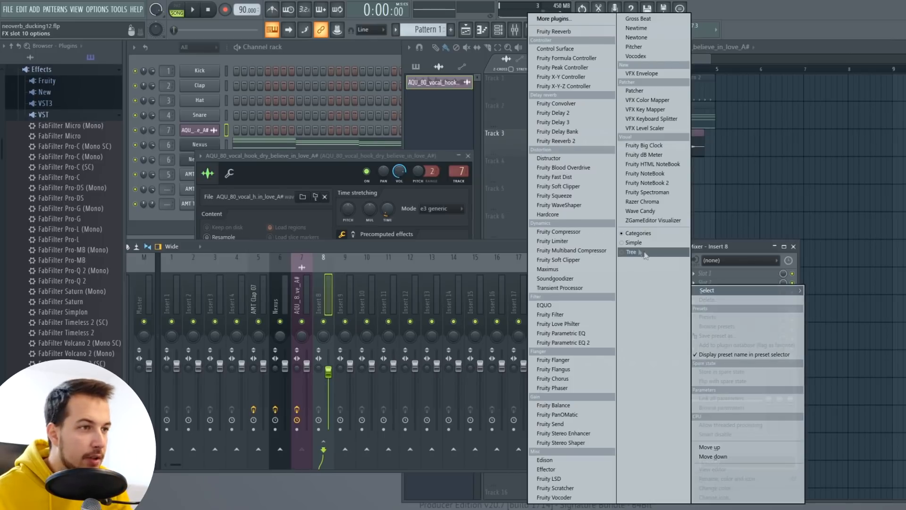
pyautogui.click(558, 69)
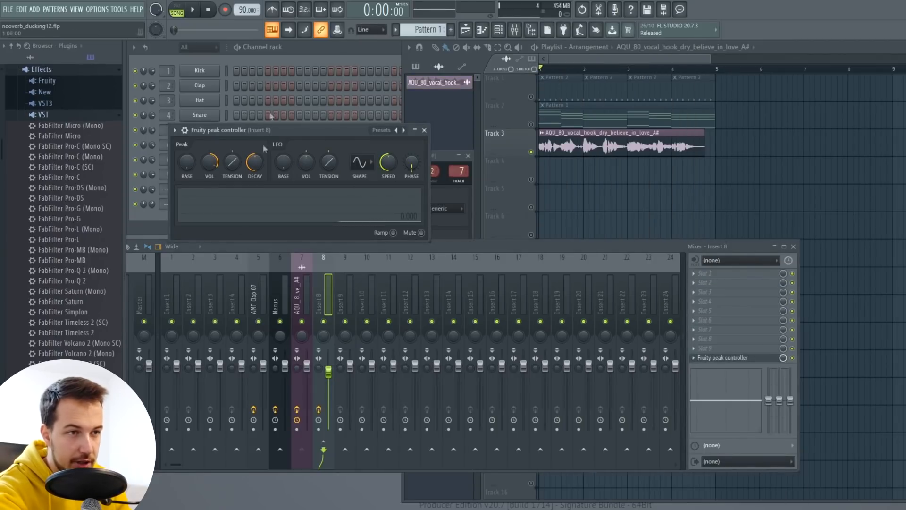
# Play the soloed vocal and examine how its peaks show in the Peak Controller's output graph
pyautogui.click(195, 10)
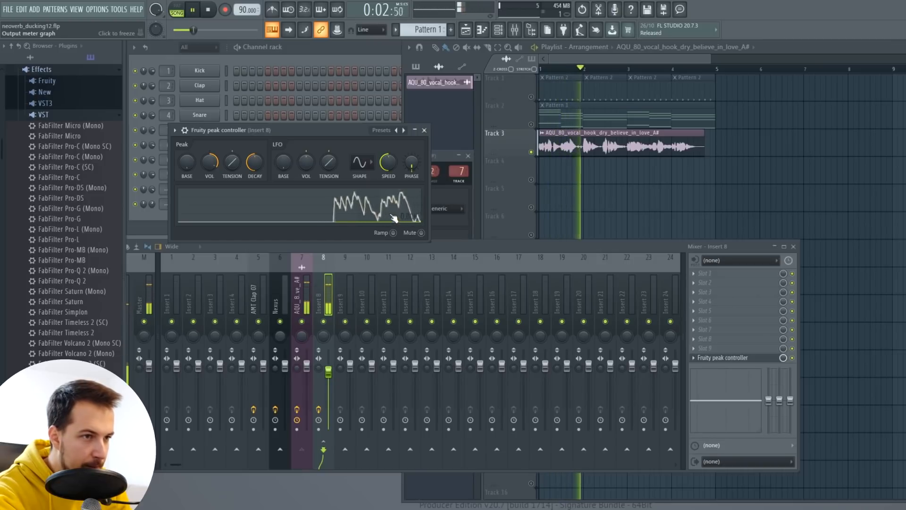
pyautogui.press('space')
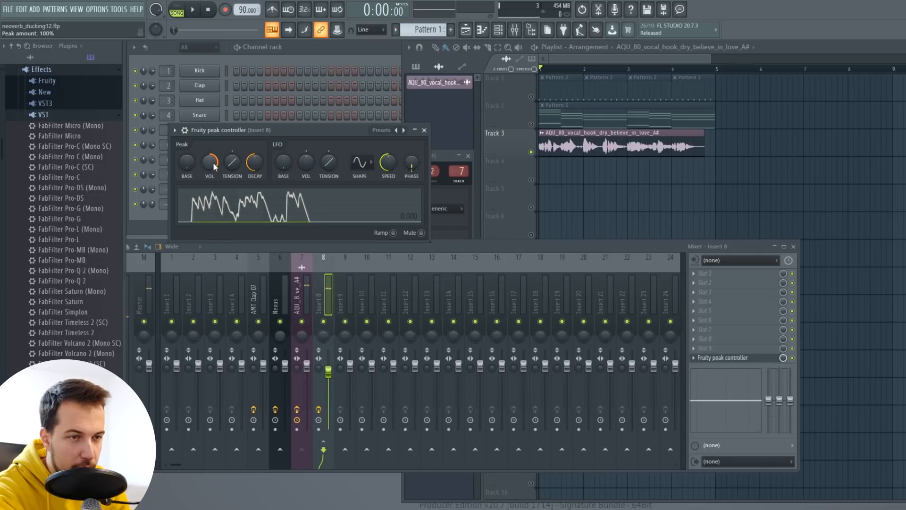
pyautogui.press('space')
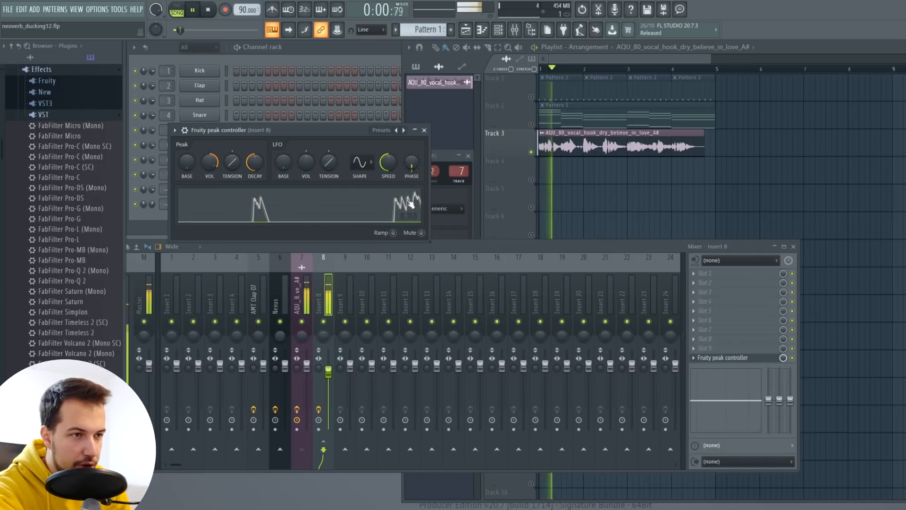
pyautogui.press('space')
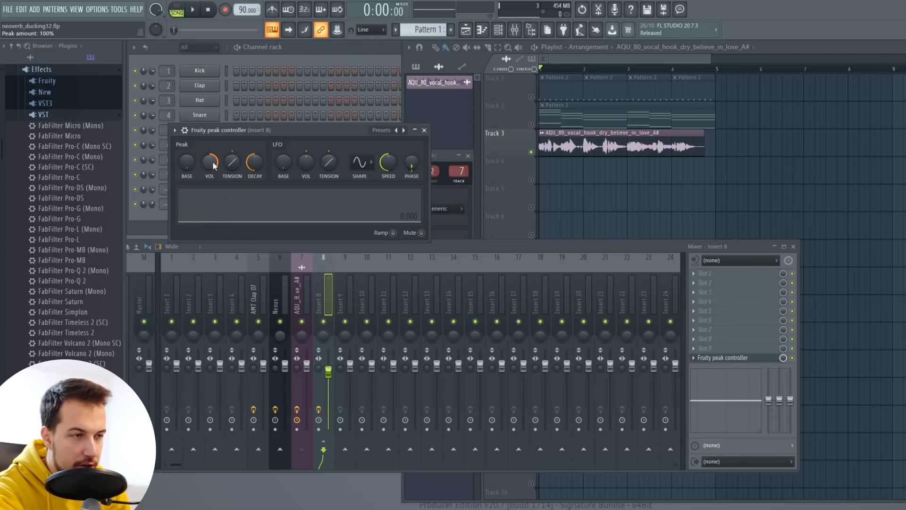
# Adjust the Peak Controller's peak volume to about 85% while playing the vocal
pyautogui.press('space')
pyautogui.moveTo(213, 166); pyautogui.dragTo(219, 207)
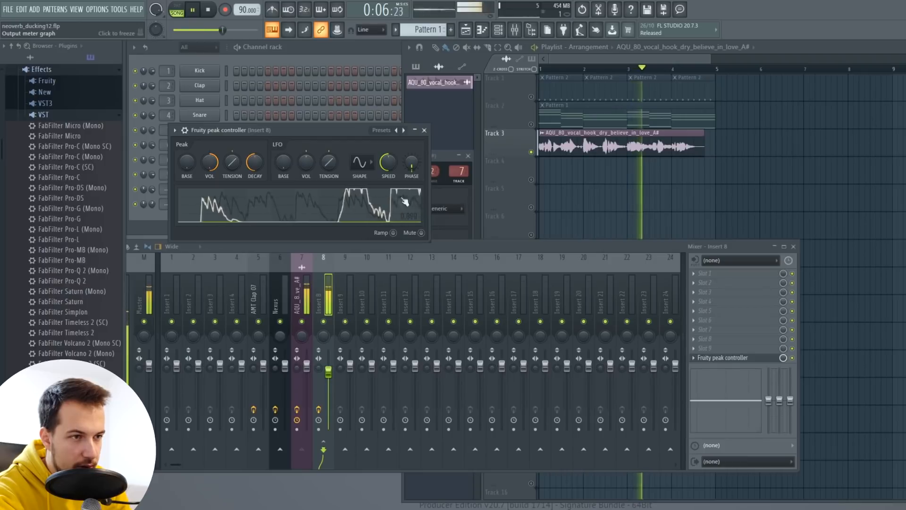
pyautogui.press('space')
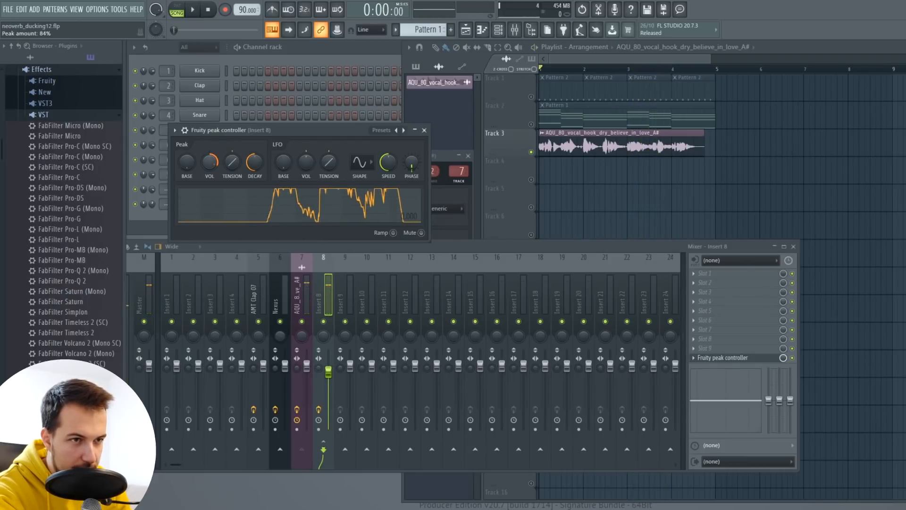
pyautogui.press('space')
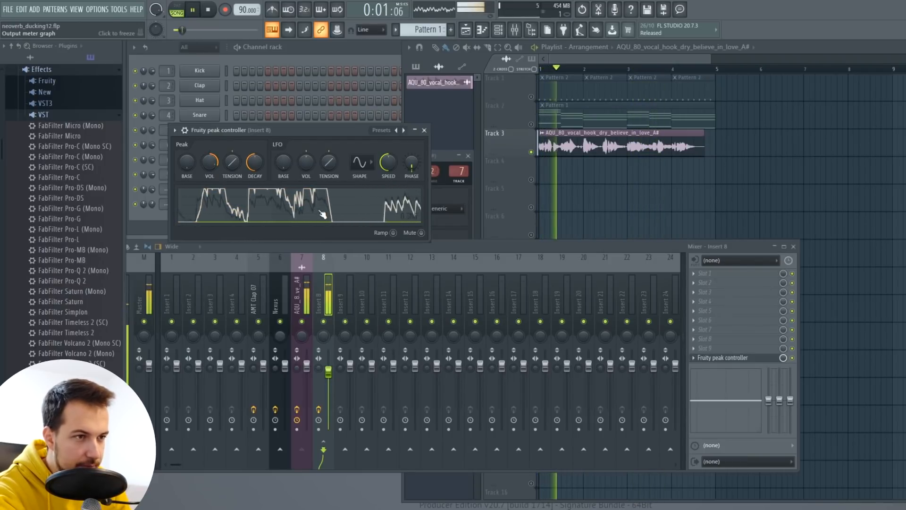
pyautogui.moveTo(210, 162); pyautogui.dragTo(209, 177)
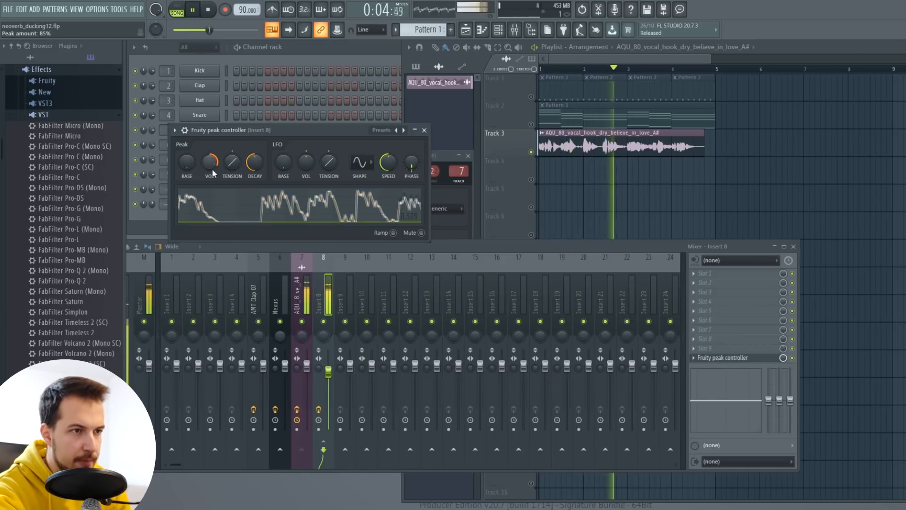
pyautogui.press('space')
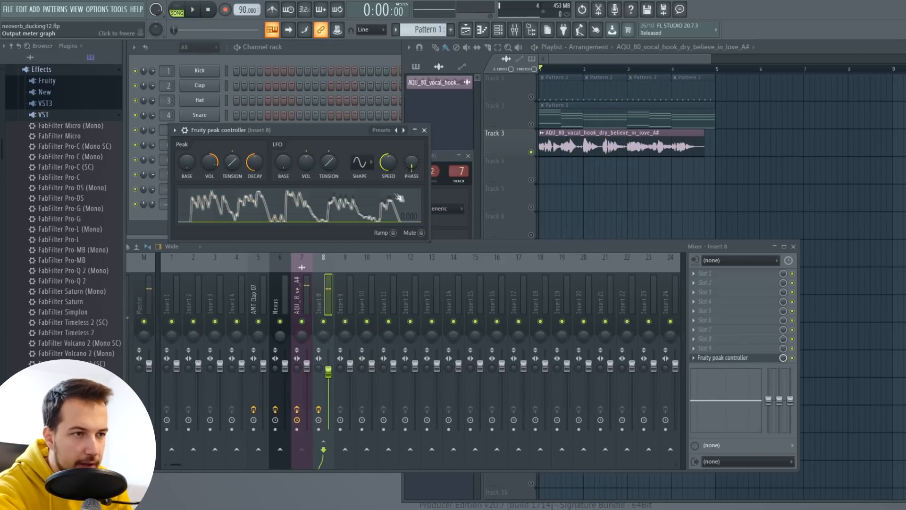
# Close the Peak Controller and vocal channel windows and load Neoverb into effect slot 1 of Insert 8
pyautogui.click(424, 131)
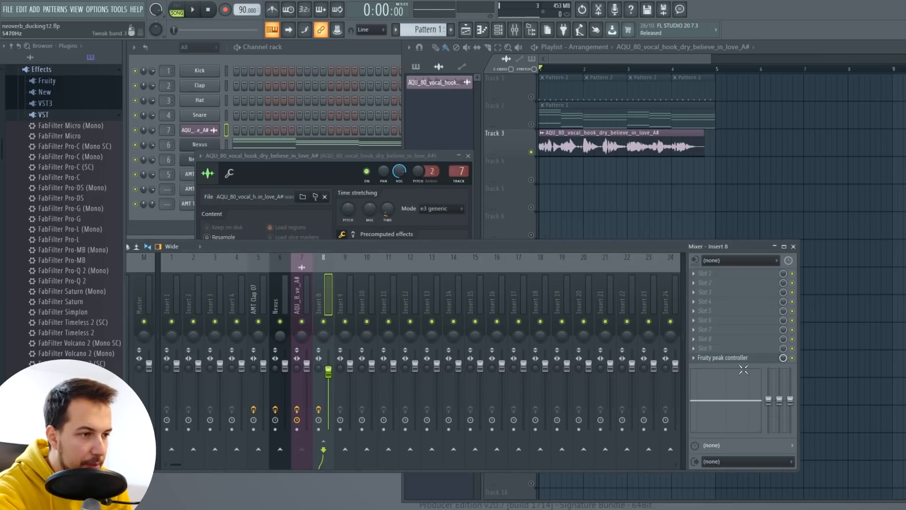
pyautogui.click(469, 155)
pyautogui.click(713, 279)
pyautogui.click(715, 272)
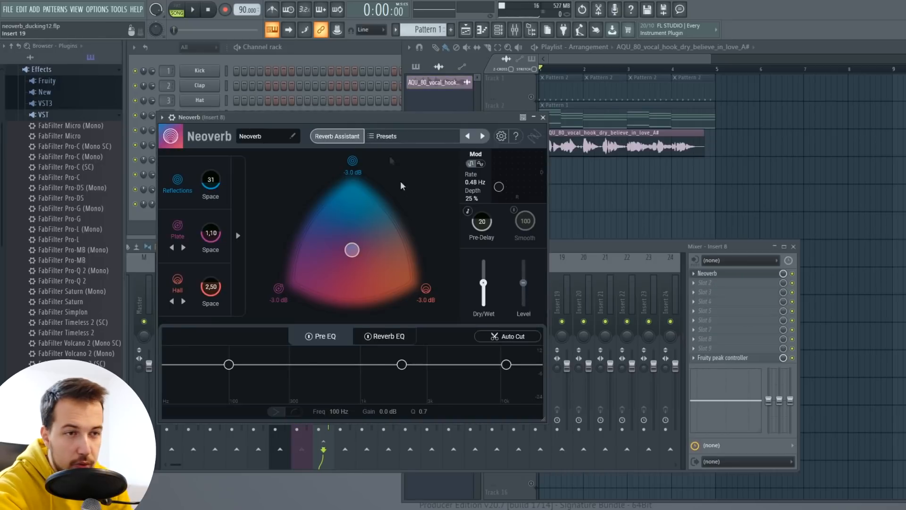
# Enlarge the Neoverb window and look over the Reverb Assistant's style, size and tone options
pyautogui.moveTo(542, 420); pyautogui.dragTo(562, 429)
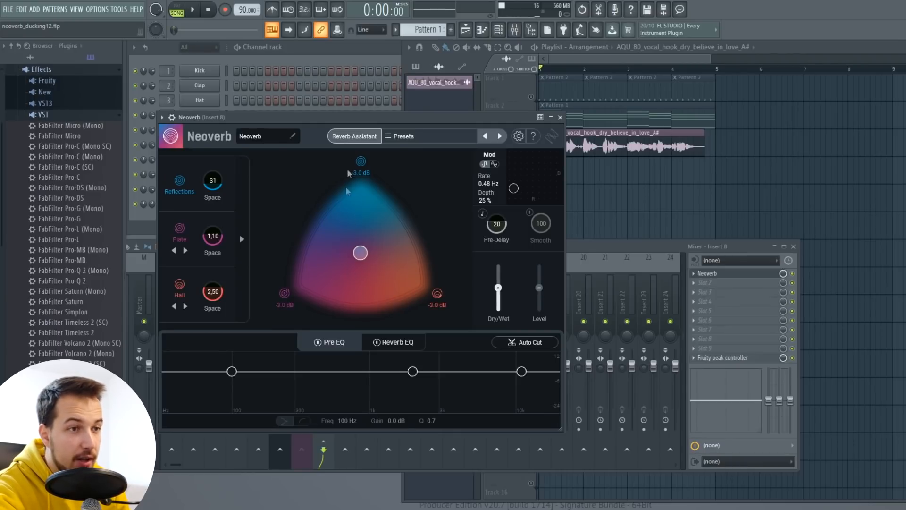
pyautogui.click(360, 136)
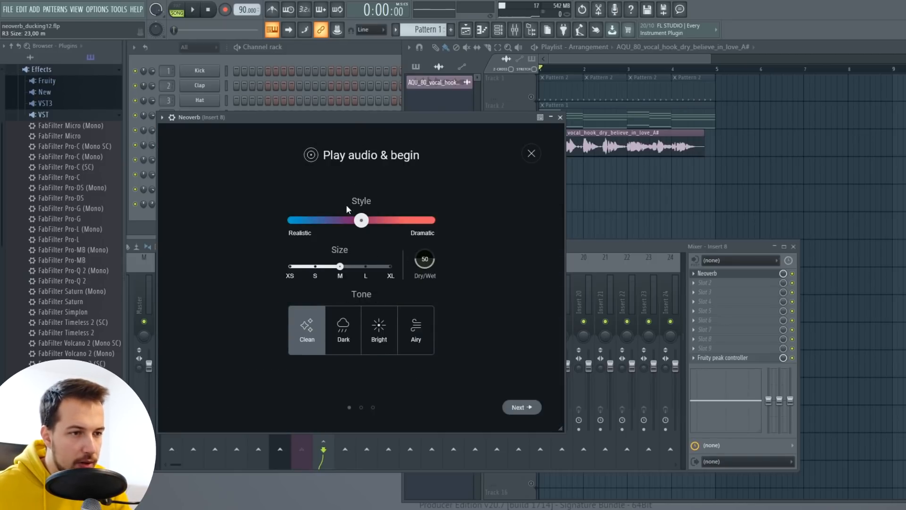
pyautogui.click(531, 154)
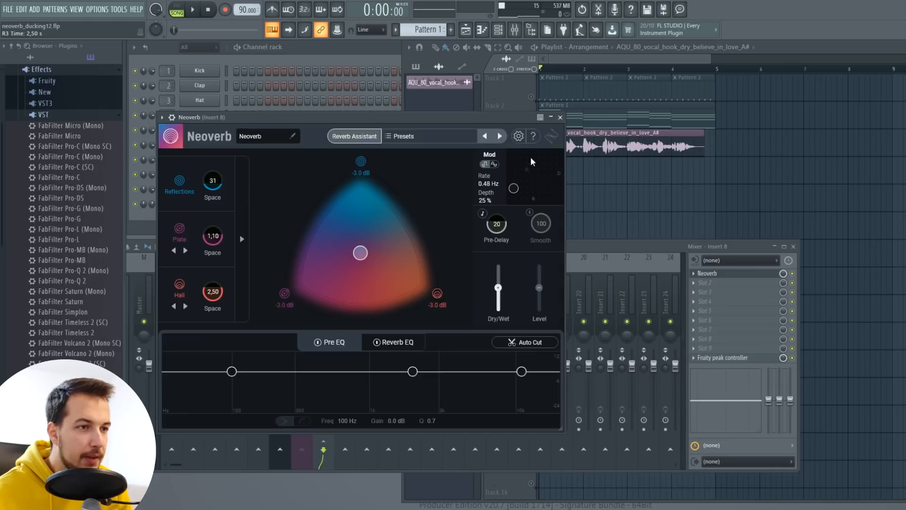
# Audition Neoverb's Backround Vocal Room and Dark Empty Recital Hall vocal presets, and load Large Vocal Chamber + XL Hall
pyautogui.click(432, 136)
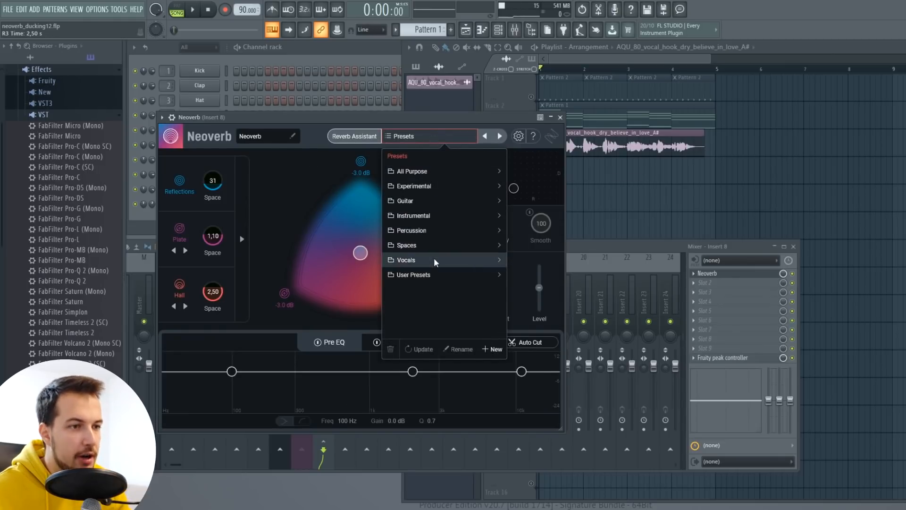
pyautogui.click(433, 260)
pyautogui.click(427, 172)
pyautogui.press('space')
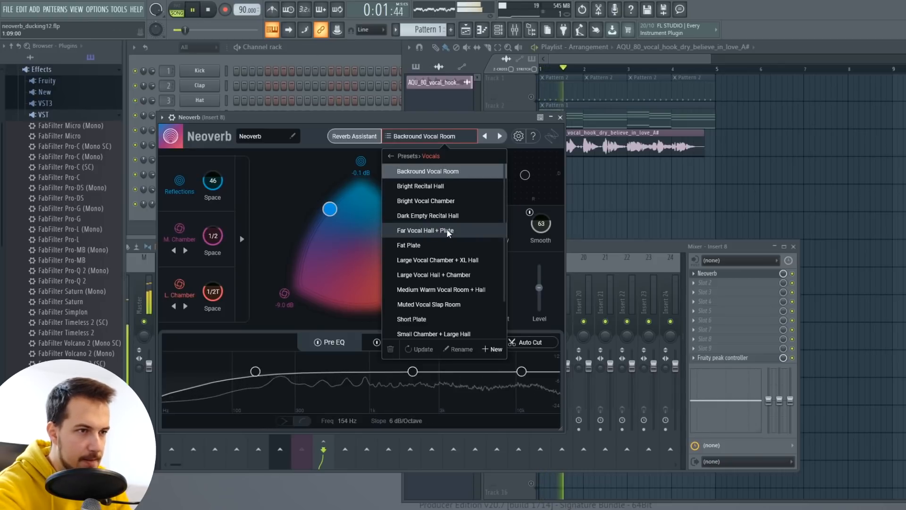
pyautogui.press('space')
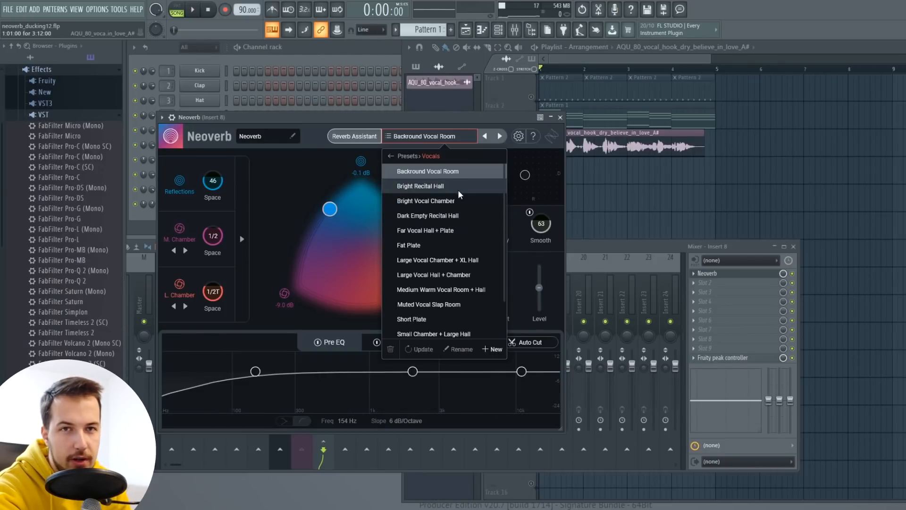
pyautogui.click(457, 216)
pyautogui.press('space')
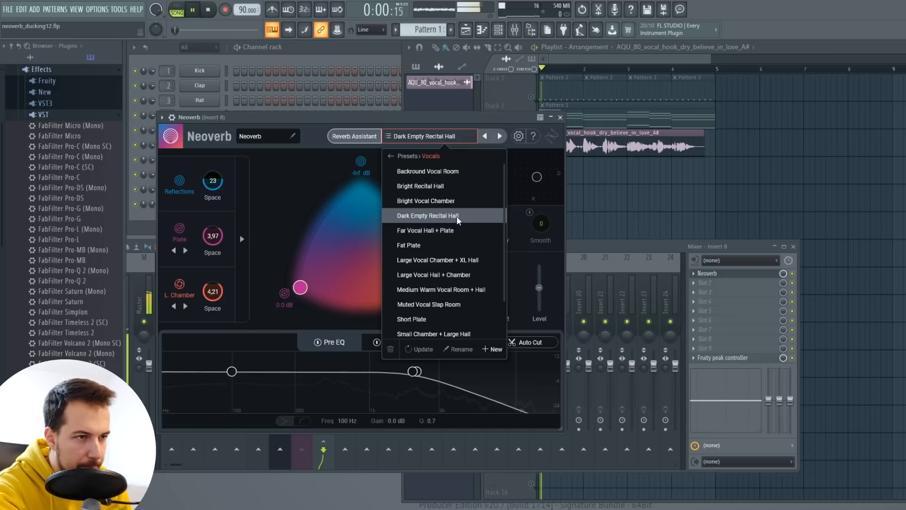
pyautogui.press('space')
pyautogui.click(449, 261)
pyautogui.press('space')
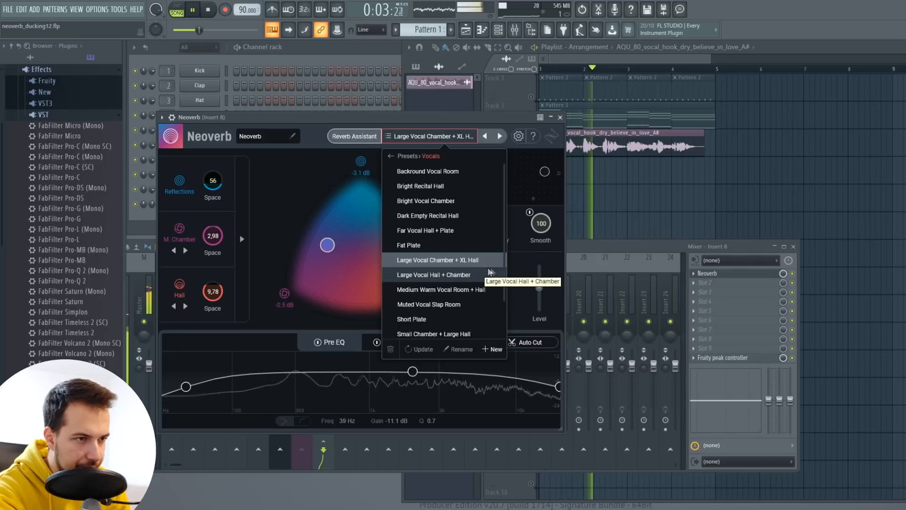
pyautogui.press('space')
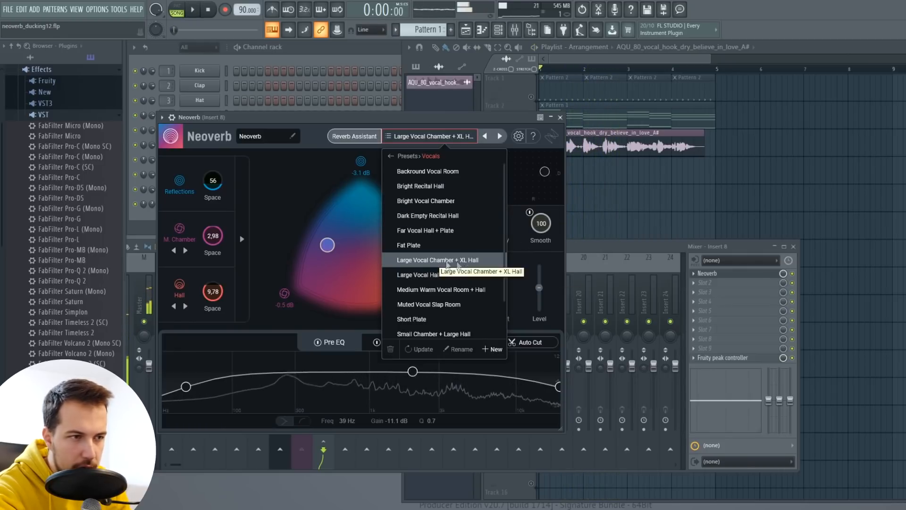
pyautogui.click(560, 117)
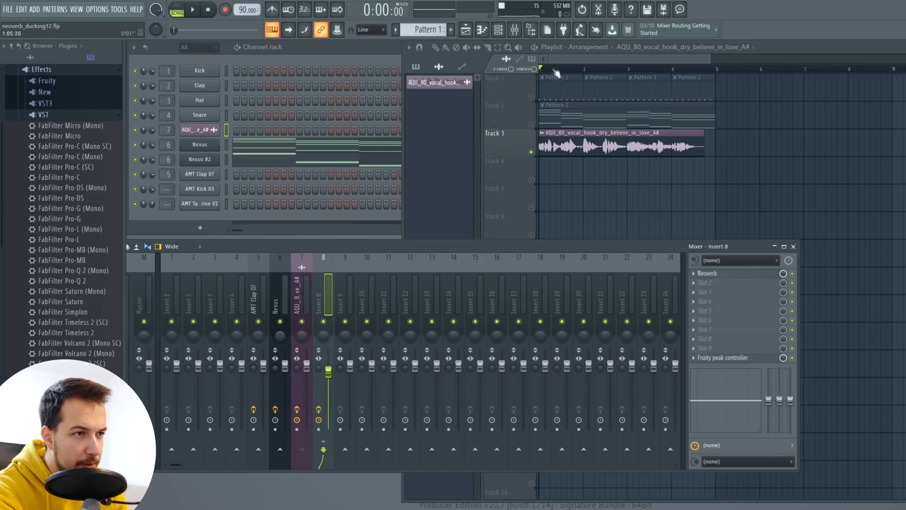
# Listen to the soloed vocal playing through the Neoverb reverb on Insert 8
pyautogui.press('space')
pyautogui.press('space')
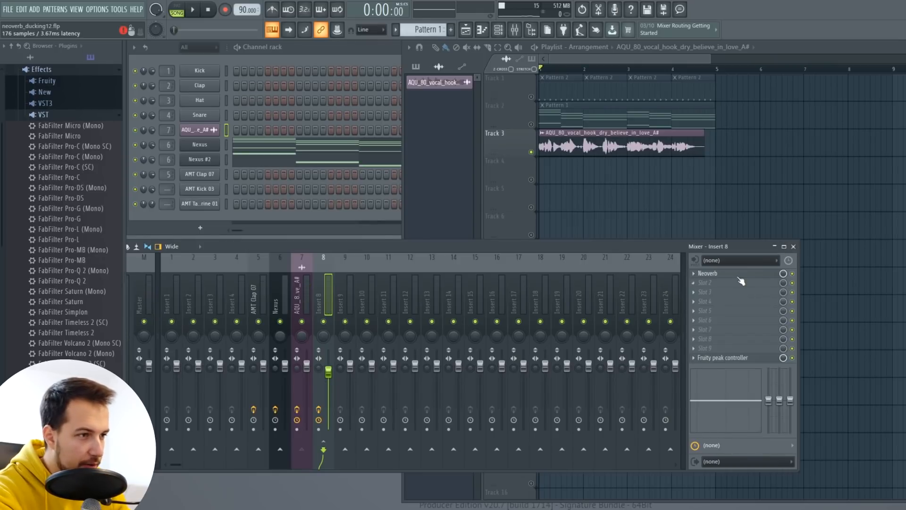
pyautogui.press('space')
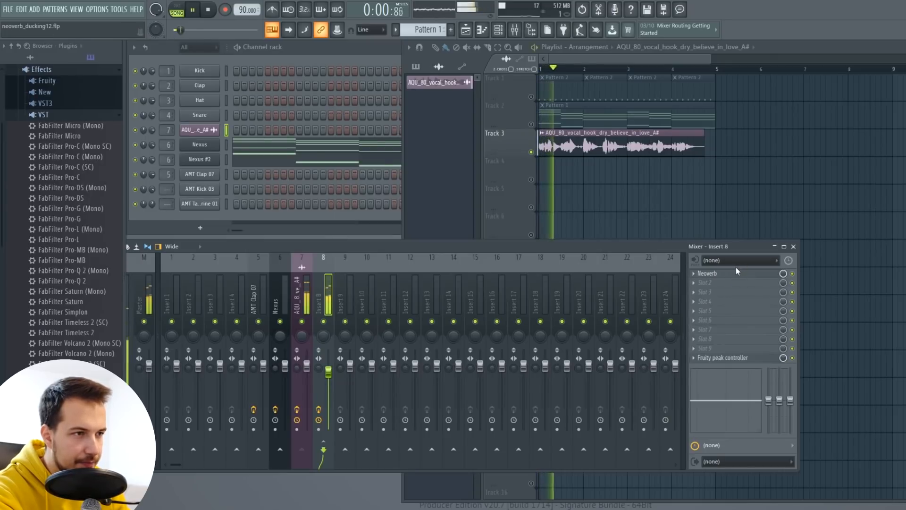
pyautogui.press('space')
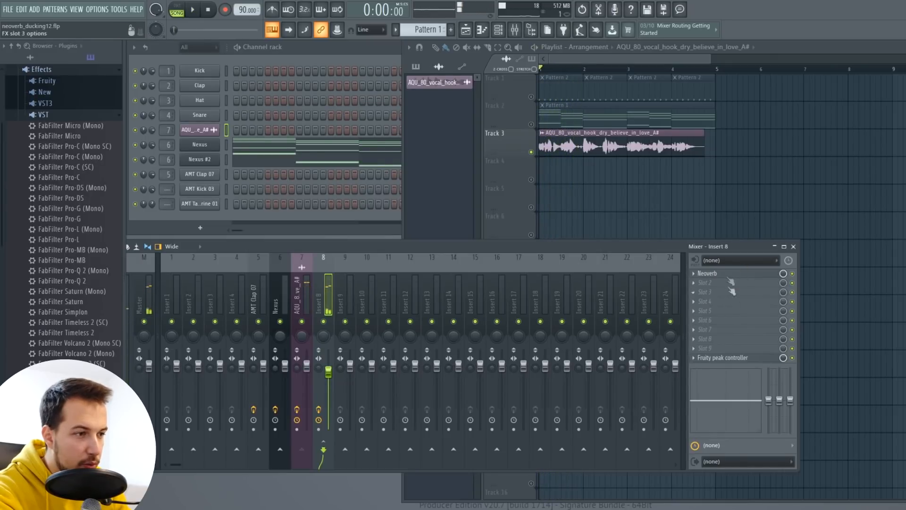
# Link Neoverb's mix level on Insert 8 to the Peak ctrl - Peak internal controller with the Inverted mapping formula
pyautogui.click(744, 360)
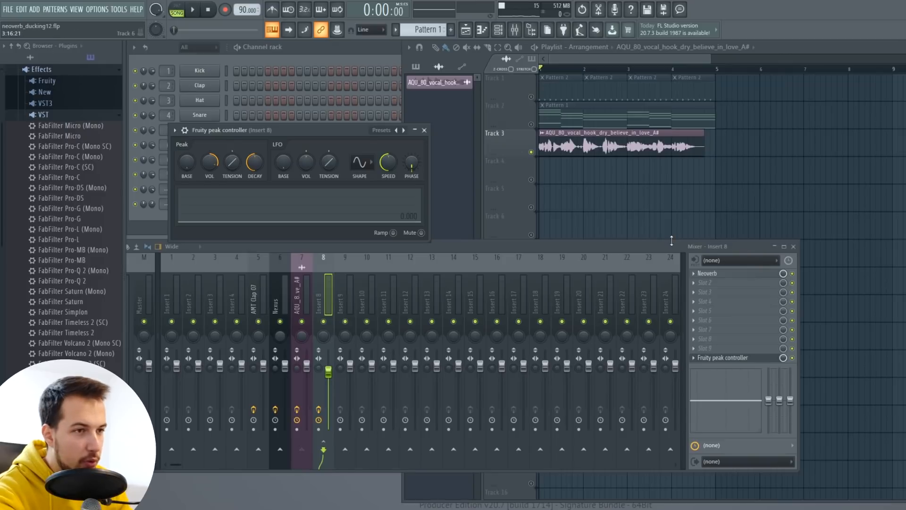
pyautogui.moveTo(784, 273); pyautogui.dragTo(783, 321)
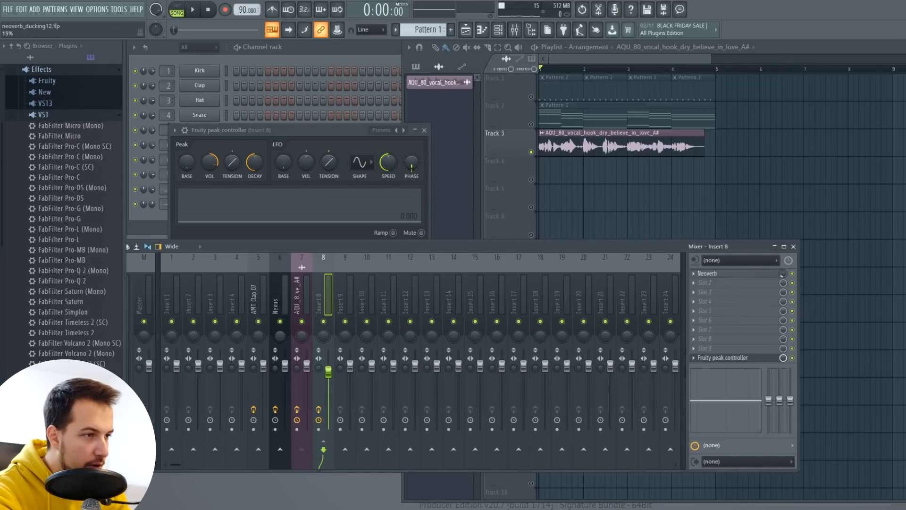
pyautogui.rightClick(783, 274)
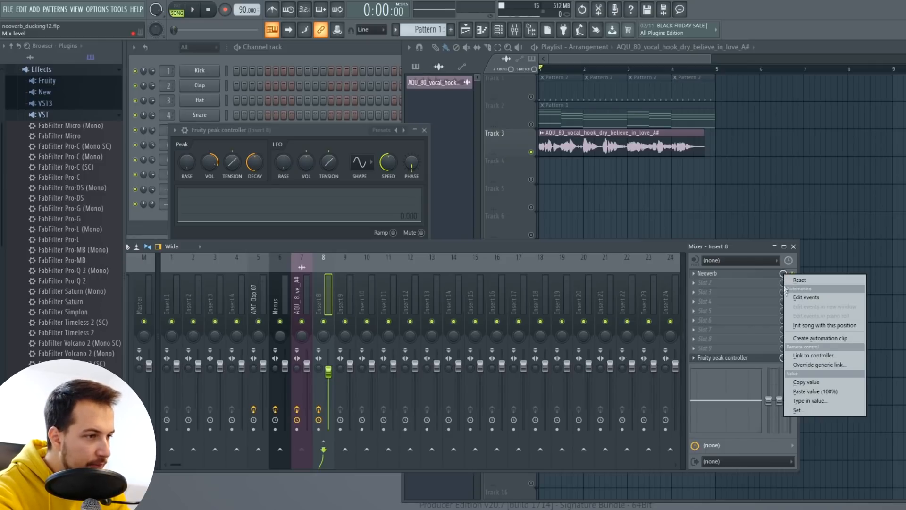
pyautogui.click(809, 357)
pyautogui.click(455, 236)
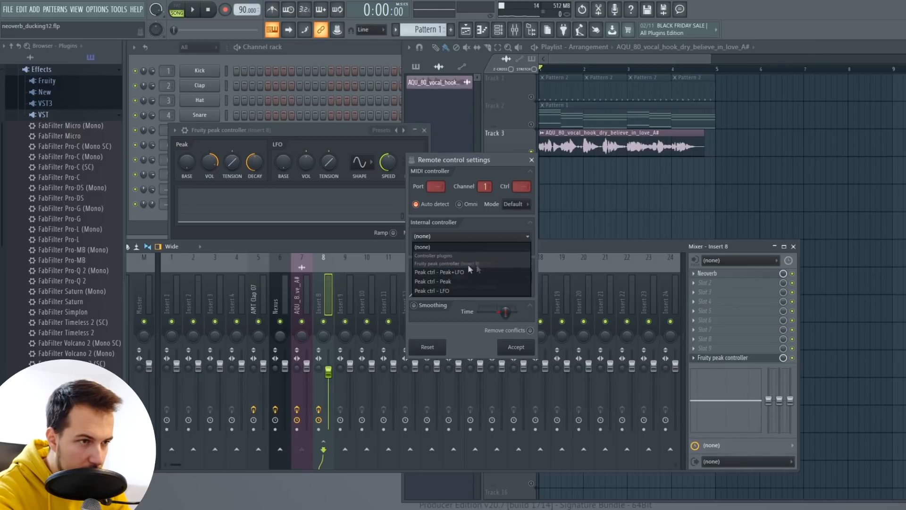
pyautogui.click(453, 283)
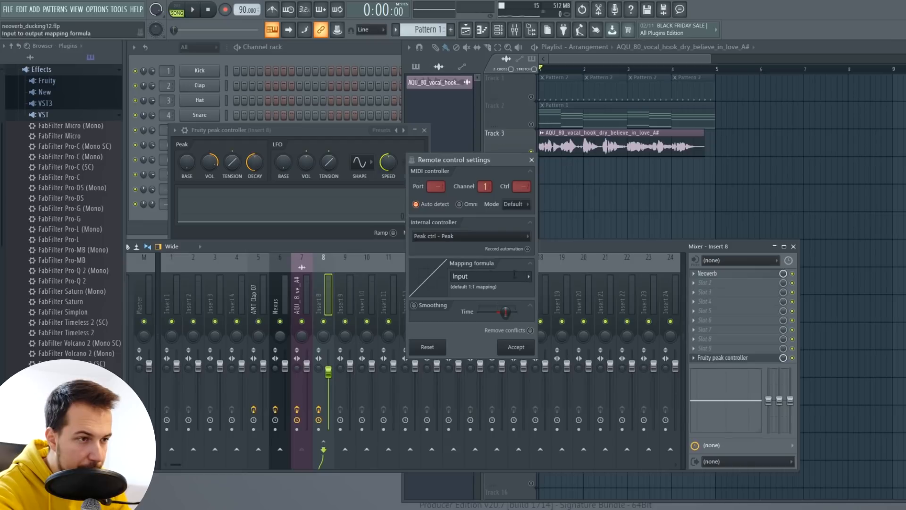
pyautogui.click(529, 277)
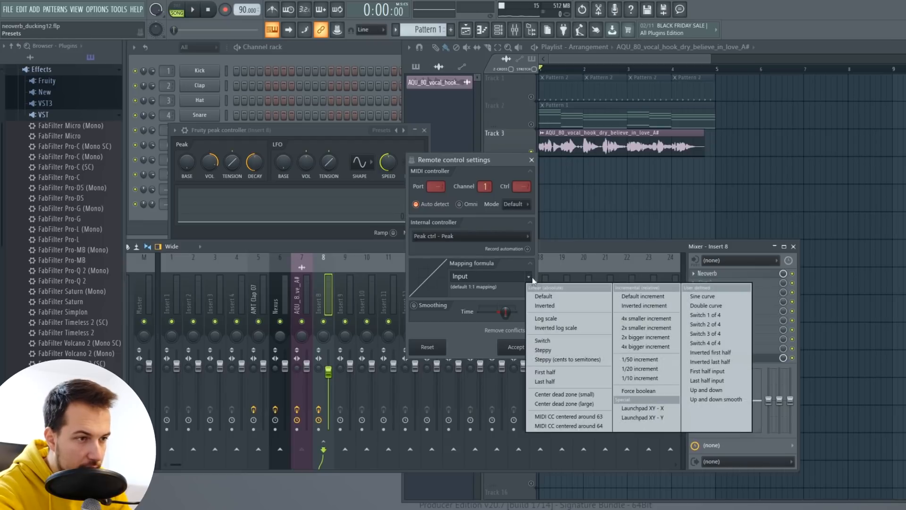
pyautogui.click(552, 306)
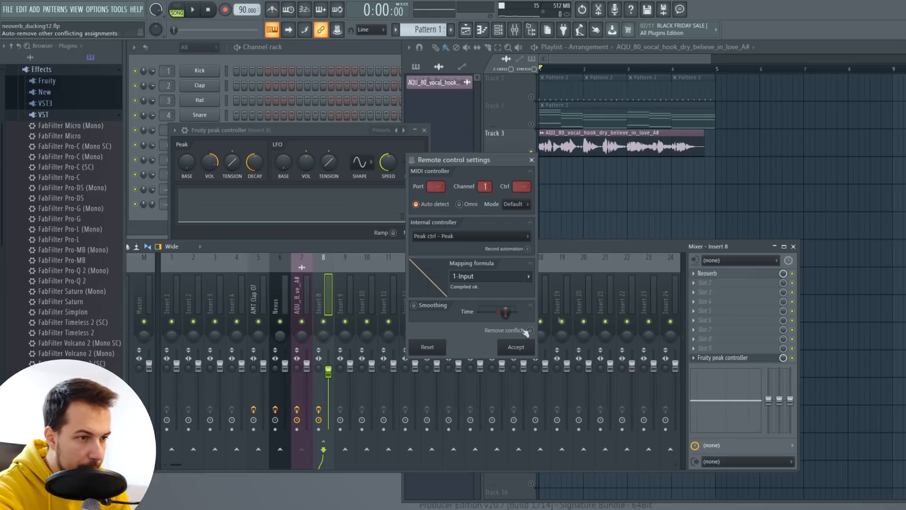
pyautogui.click(517, 347)
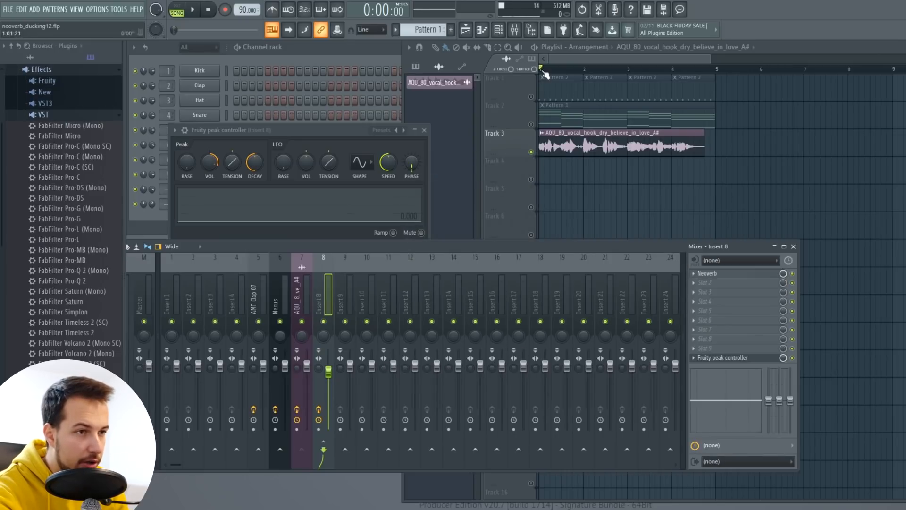
# Play the soloed vocal with the ducked reverb and raise the Fruity Peak Controller's peak volume to 106%
pyautogui.press('space')
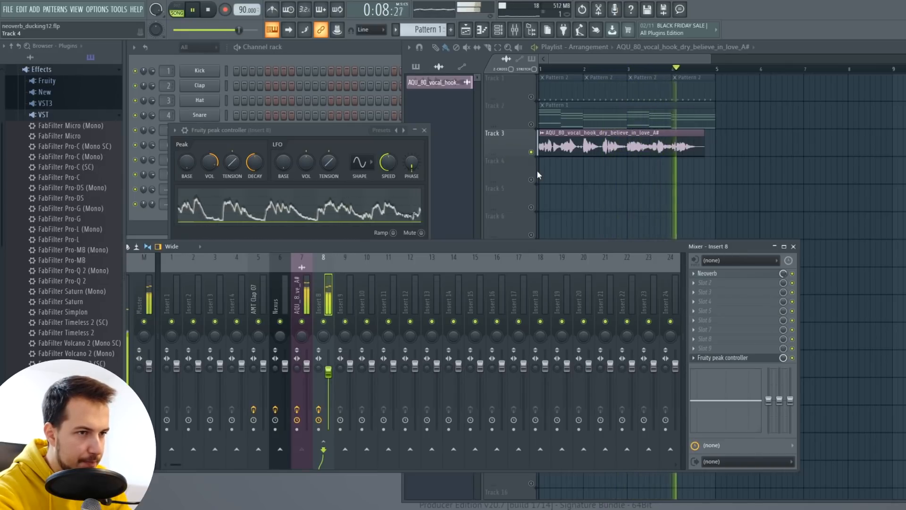
pyautogui.press('space')
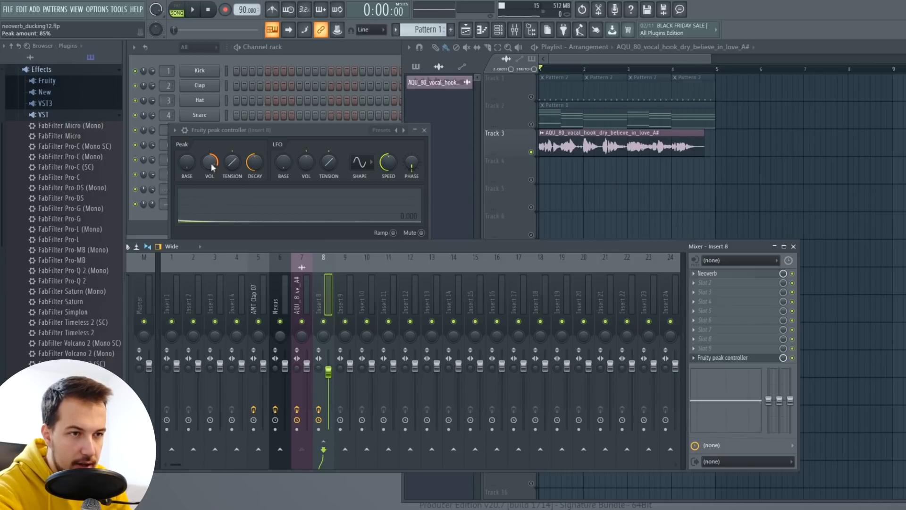
pyautogui.press('space')
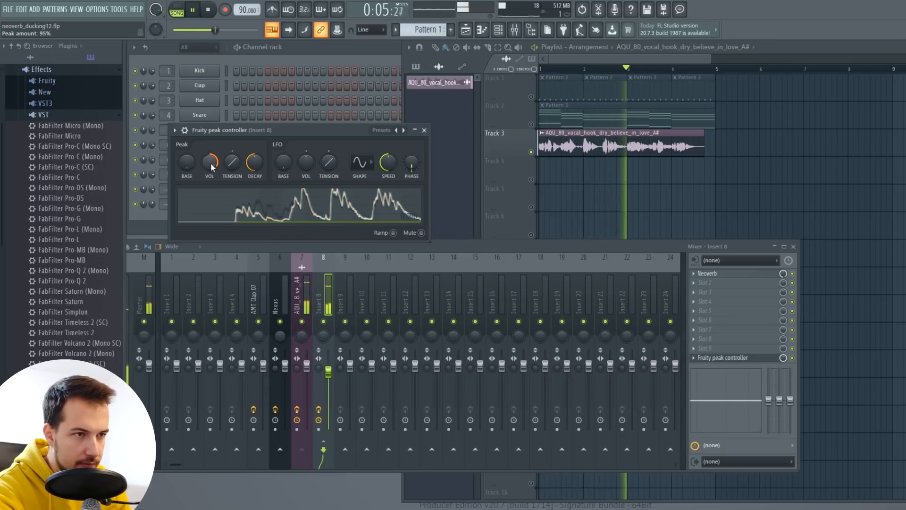
pyautogui.scroll(2, 211, 162)
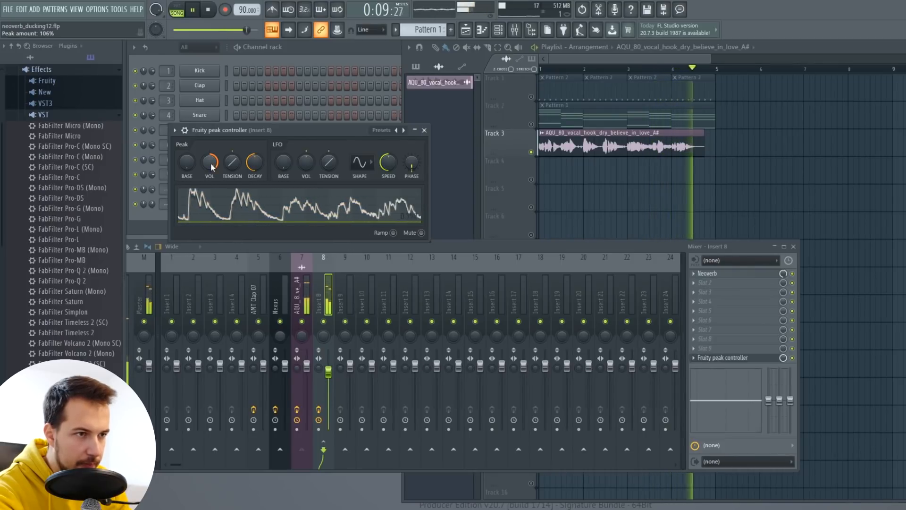
pyautogui.press('space')
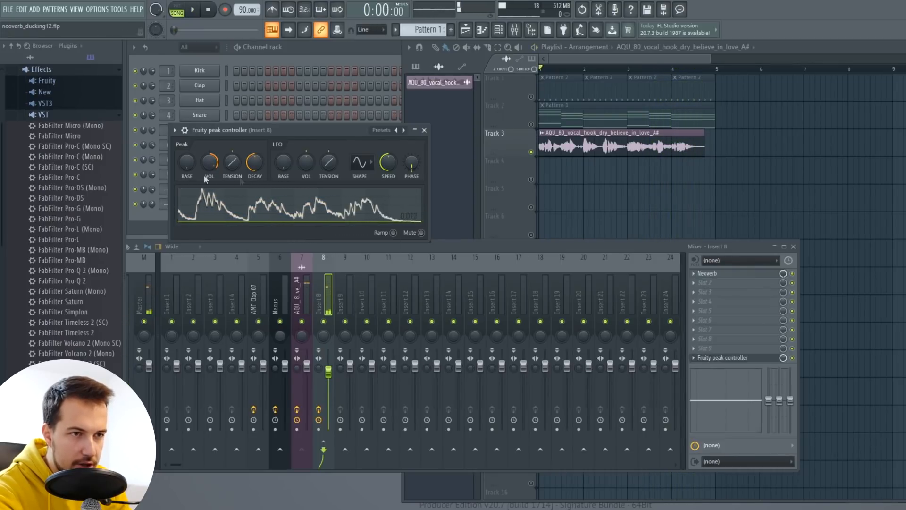
# Close the Peak Controller window and compare the soloed vocal with the Fruity Peak Controller bypassed and active
pyautogui.click(424, 129)
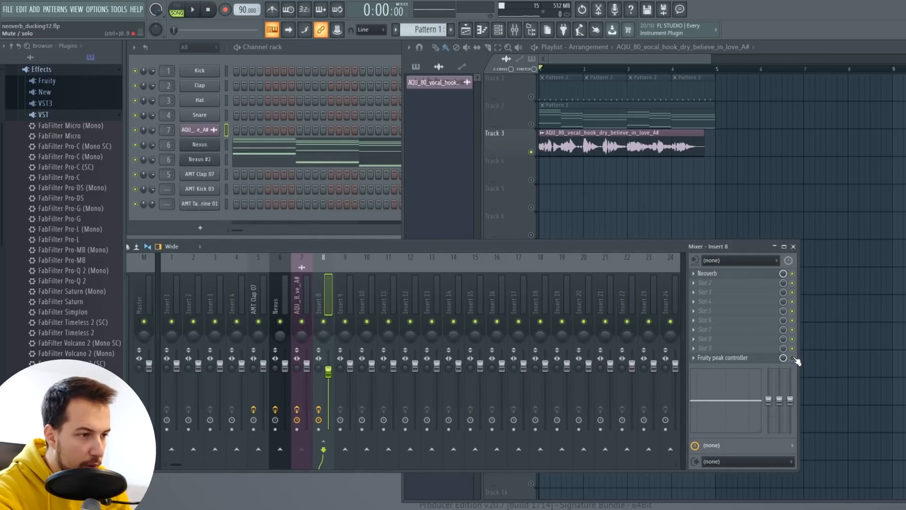
pyautogui.press('space')
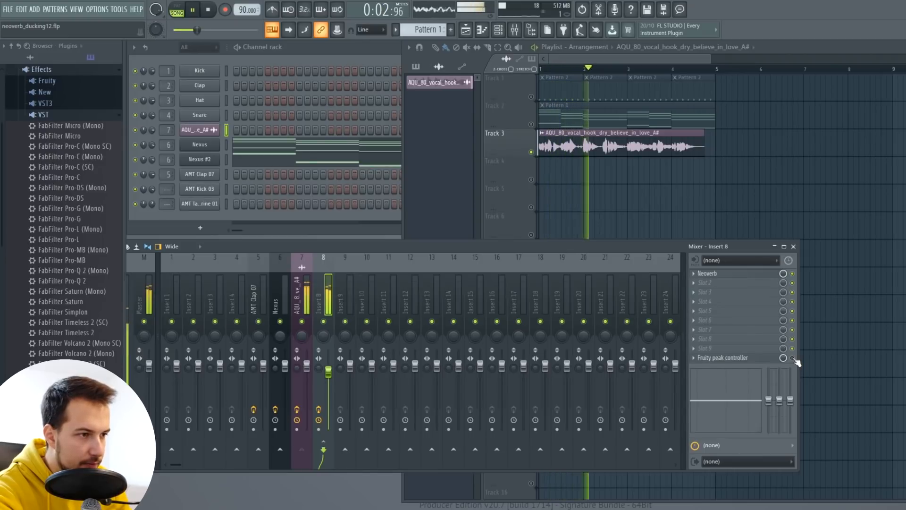
pyautogui.press('space')
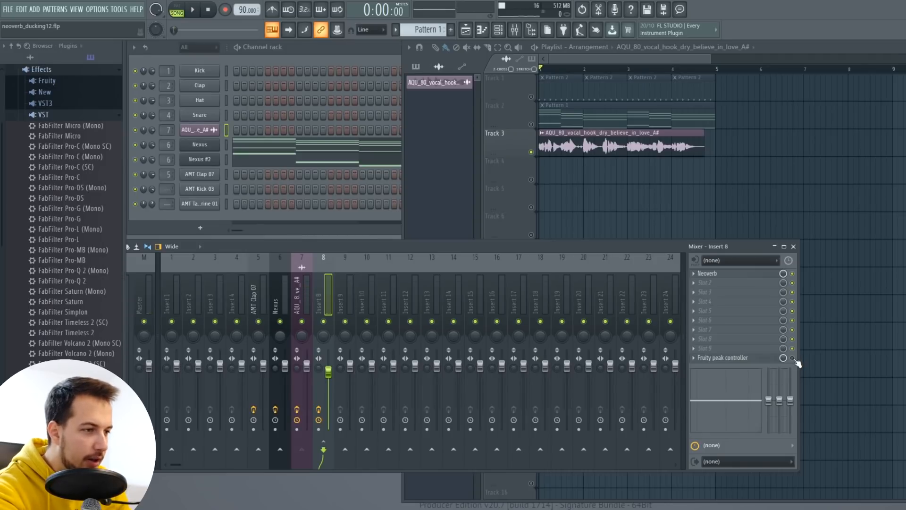
pyautogui.press('space')
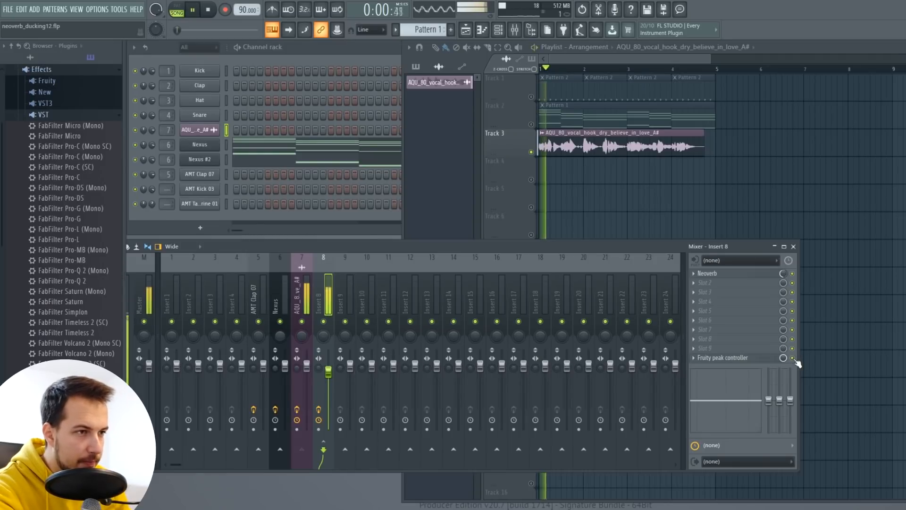
pyautogui.press('space')
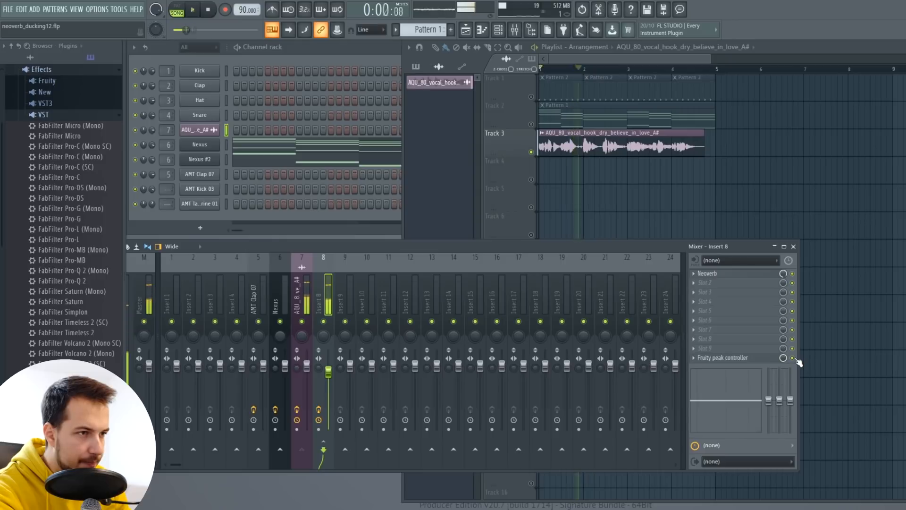
pyautogui.press('space')
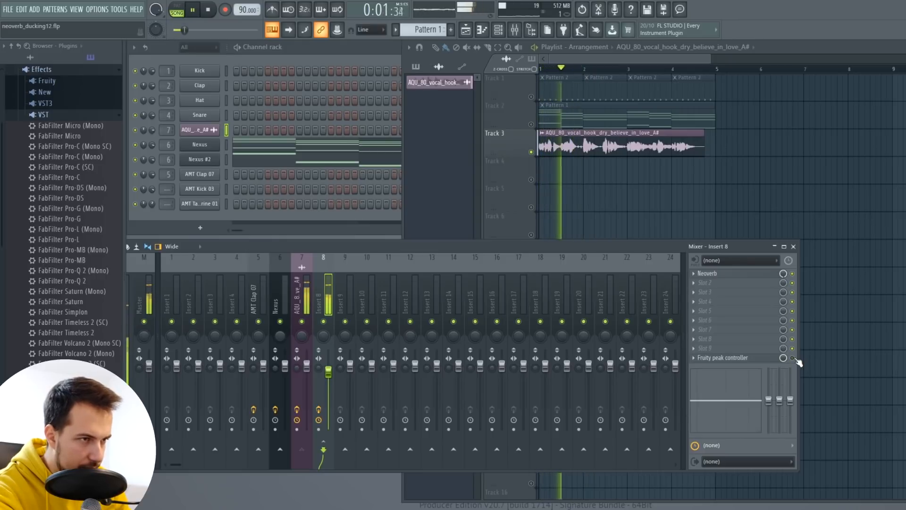
pyautogui.press('space')
# Raise Insert 8's fader slightly, unsolo the vocal track and play the full mix with the reverb ducking
pyautogui.click(722, 275)
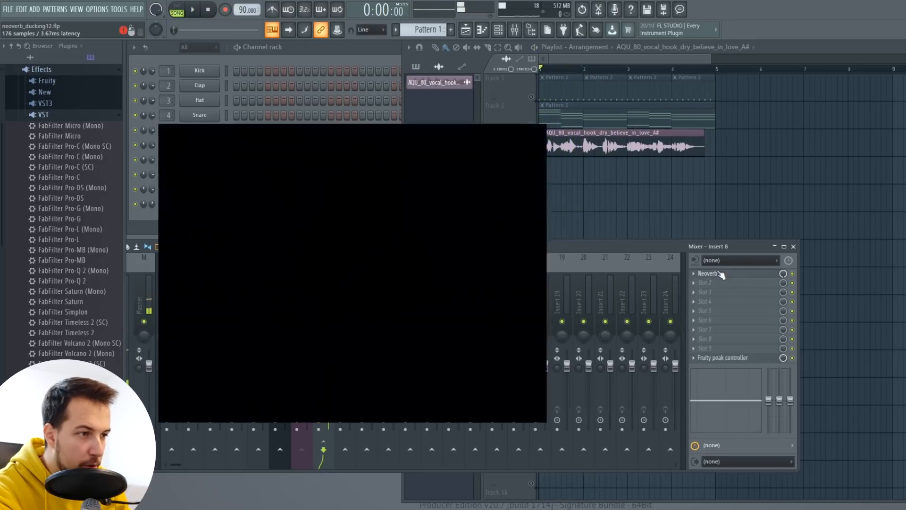
pyautogui.click(561, 117)
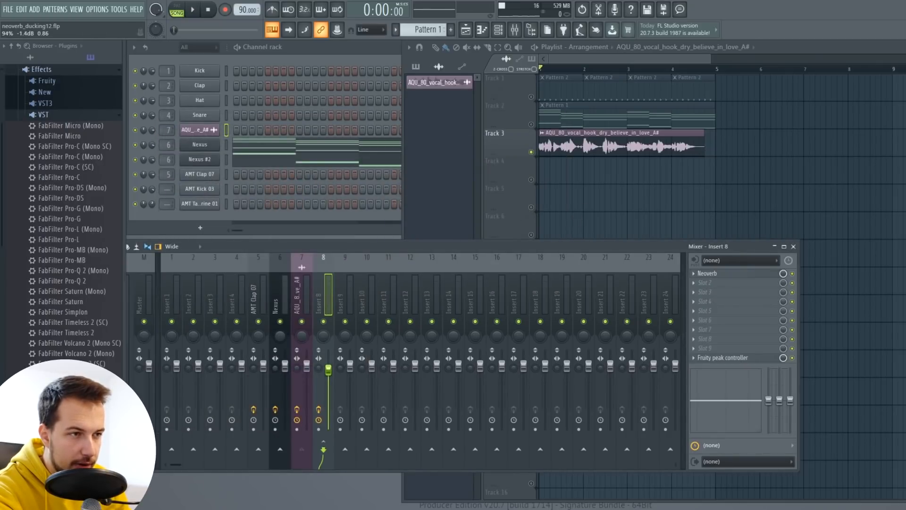
pyautogui.rightClick(537, 151)
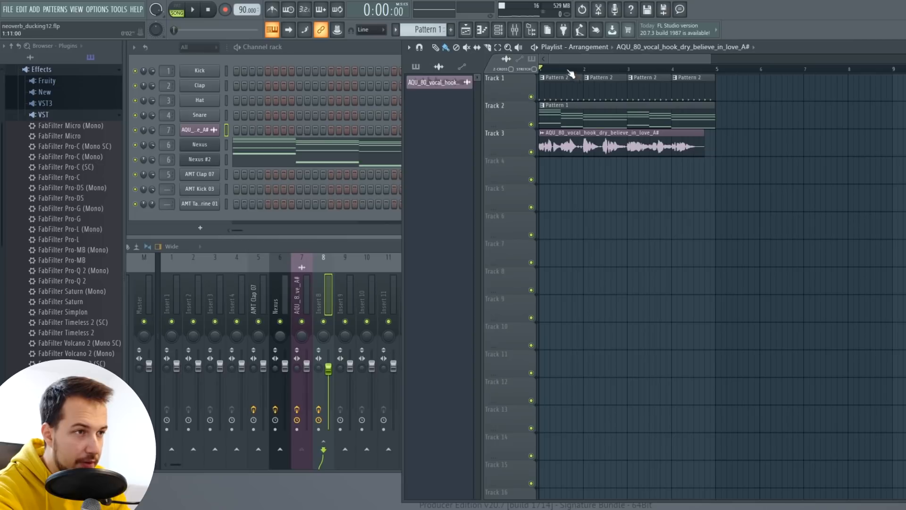
pyautogui.press('space')
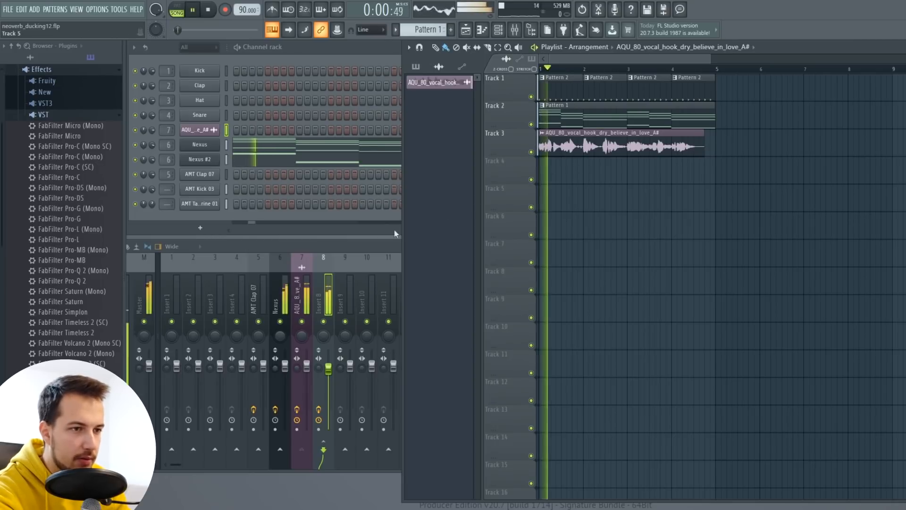
pyautogui.moveTo(329, 369); pyautogui.dragTo(328, 367)
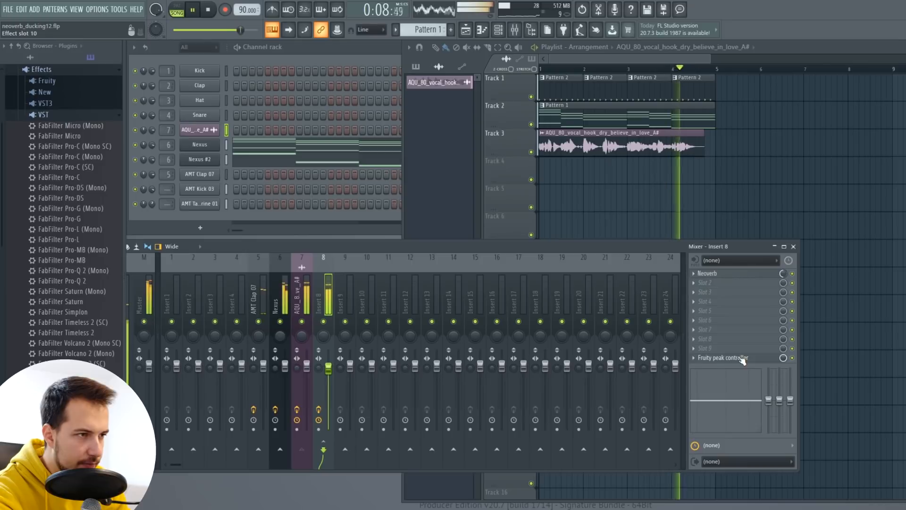
pyautogui.press('space')
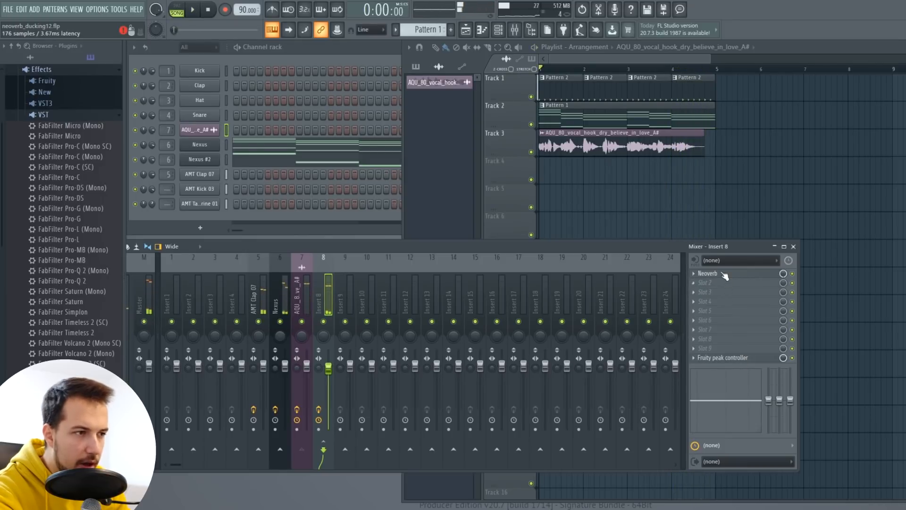
# Load Neoverb's Infinity Hall + Chamber preset from the Experimental category on Insert 8, start playback and close the plugin
pyautogui.click(715, 274)
pyautogui.click(406, 135)
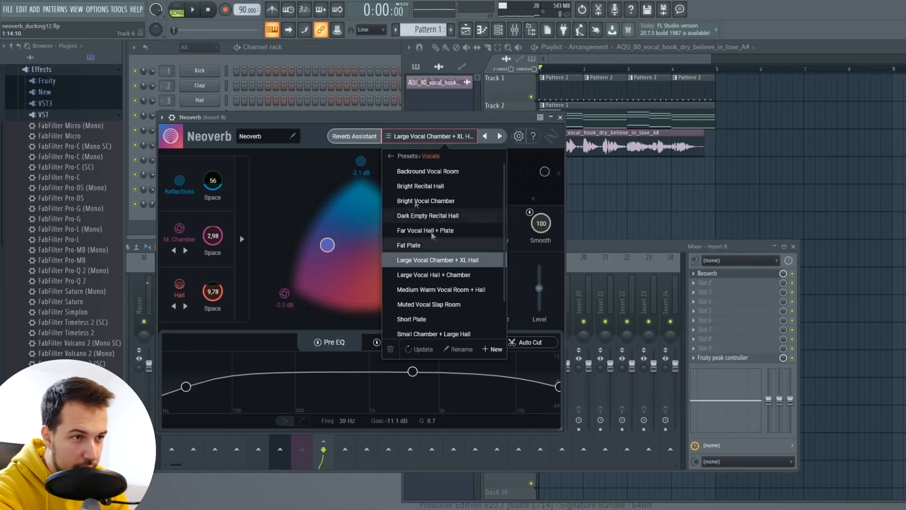
pyautogui.click(388, 159)
pyautogui.click(414, 185)
pyautogui.click(427, 230)
pyautogui.press('space')
pyautogui.click(427, 290)
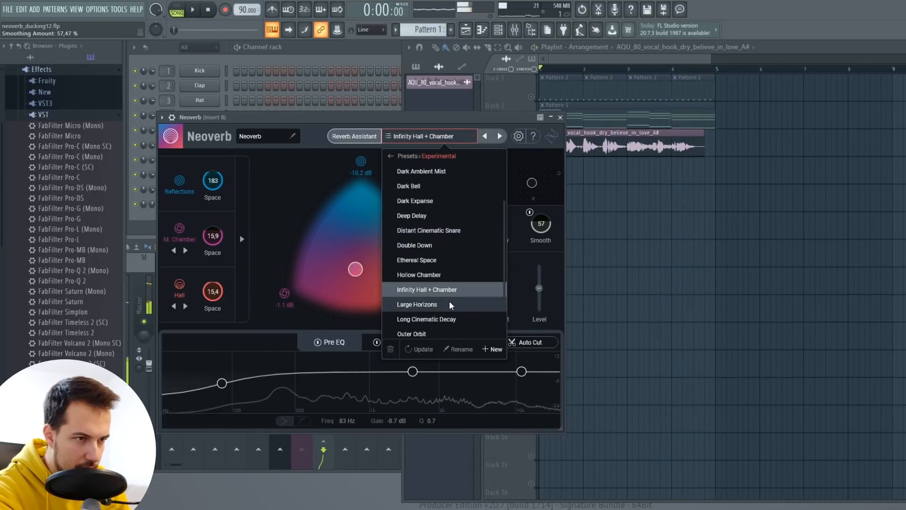
pyautogui.click(560, 117)
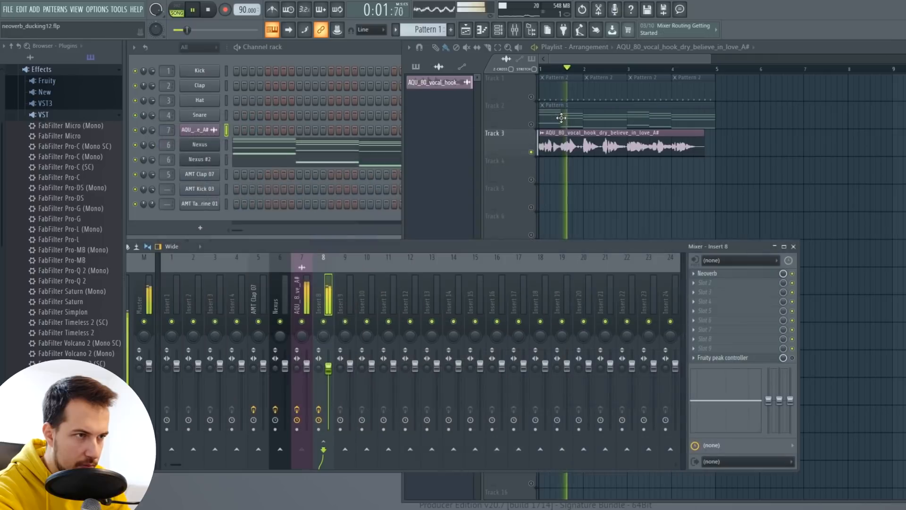
# Compare the soloed vocal's new reverb with the Fruity Peak Controller active and bypassed, and unsolo the vocal track
pyautogui.press('space')
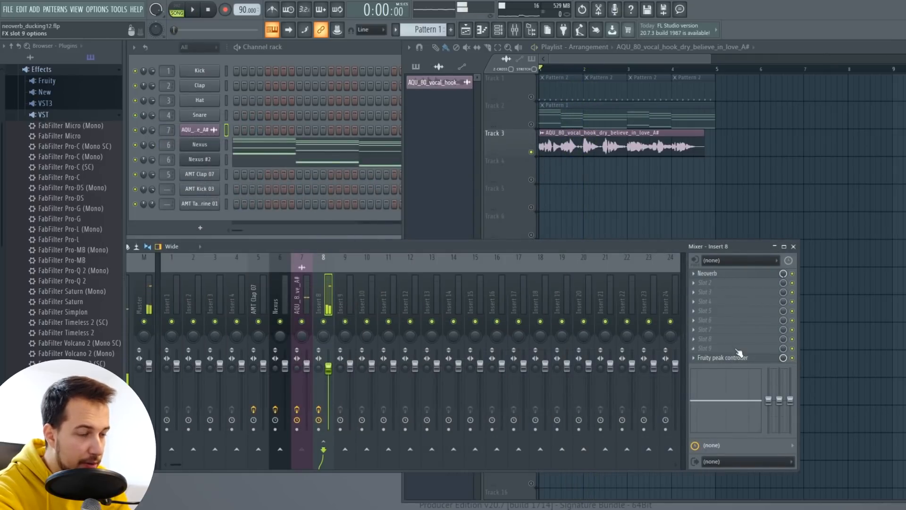
pyautogui.press('space')
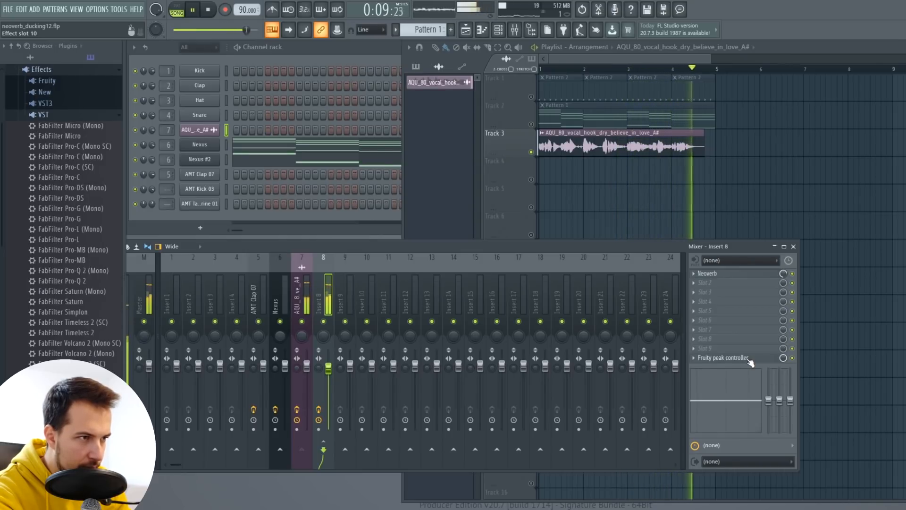
pyautogui.press('space')
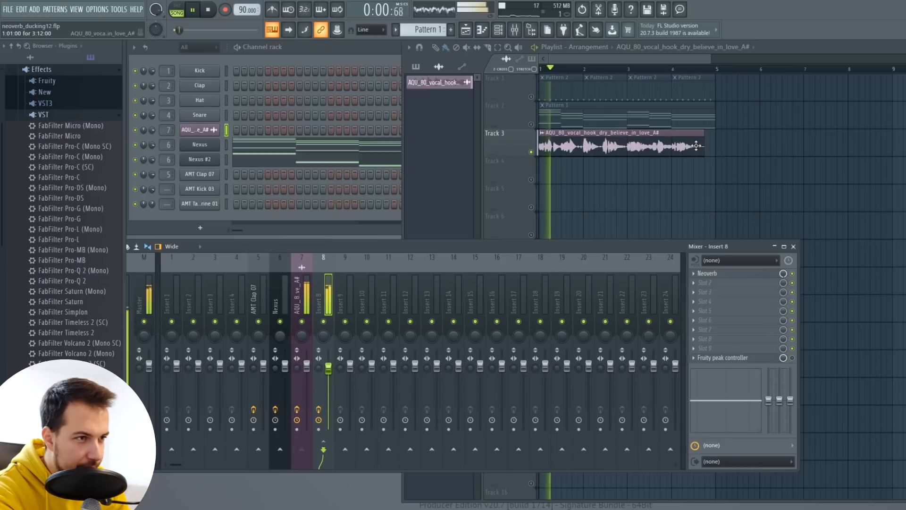
pyautogui.press('space')
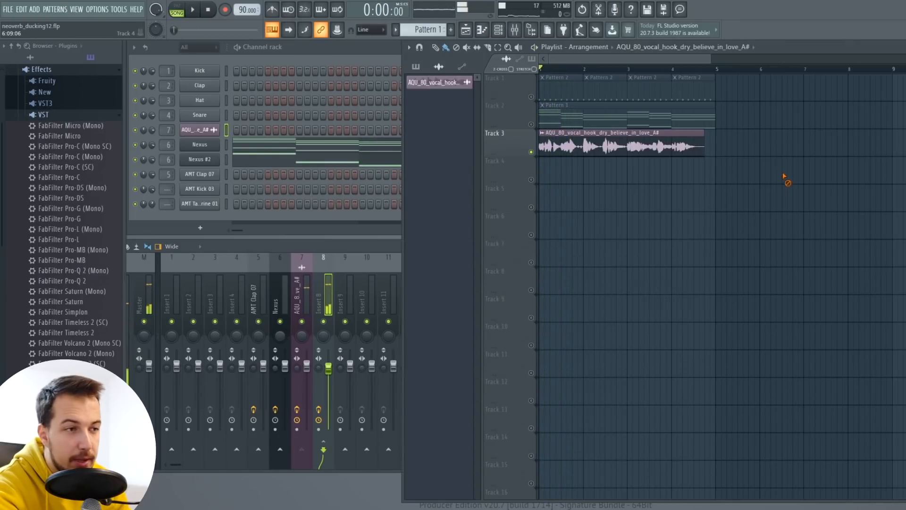
pyautogui.keyDown('ctrl'); pyautogui.click(531, 152); pyautogui.keyUp('ctrl')
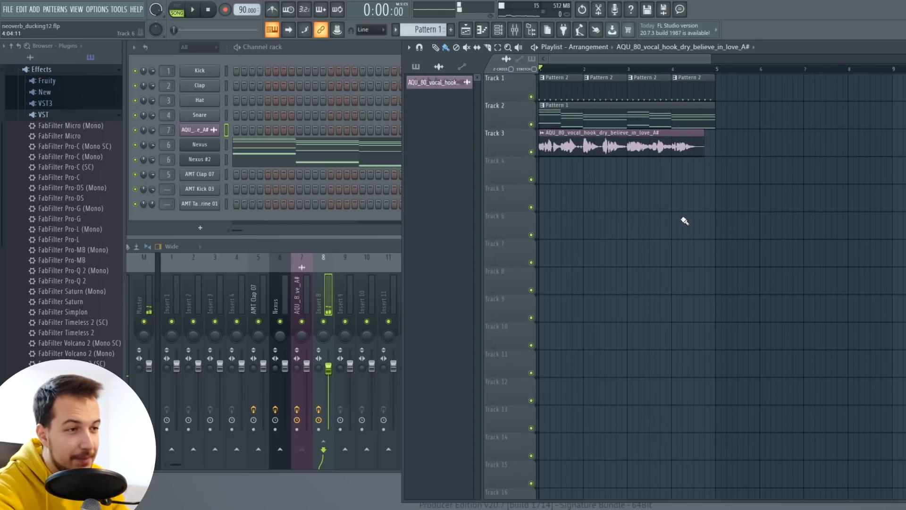
# Switch to the Decked Out project and open the Fruity Peak Controller on mixer Insert 16
pyautogui.click(392, 246)
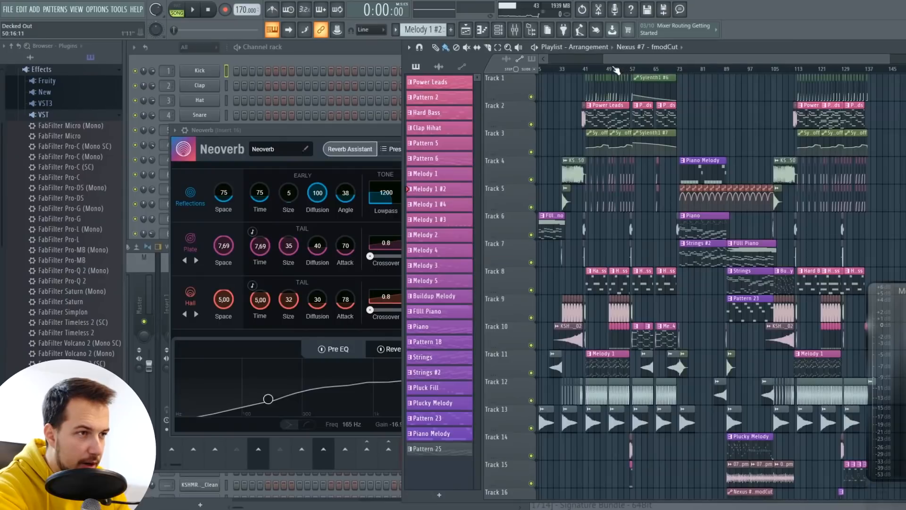
pyautogui.scroll(3, 616, 70)
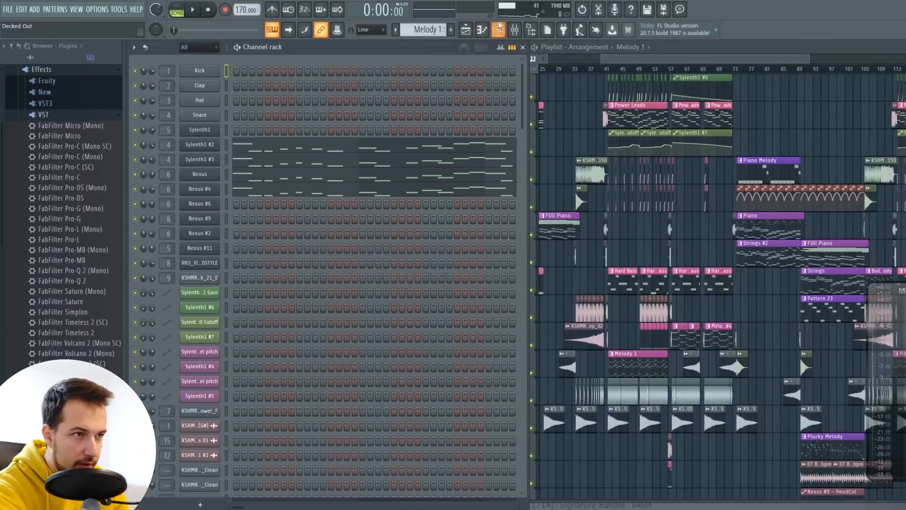
pyautogui.click(514, 30)
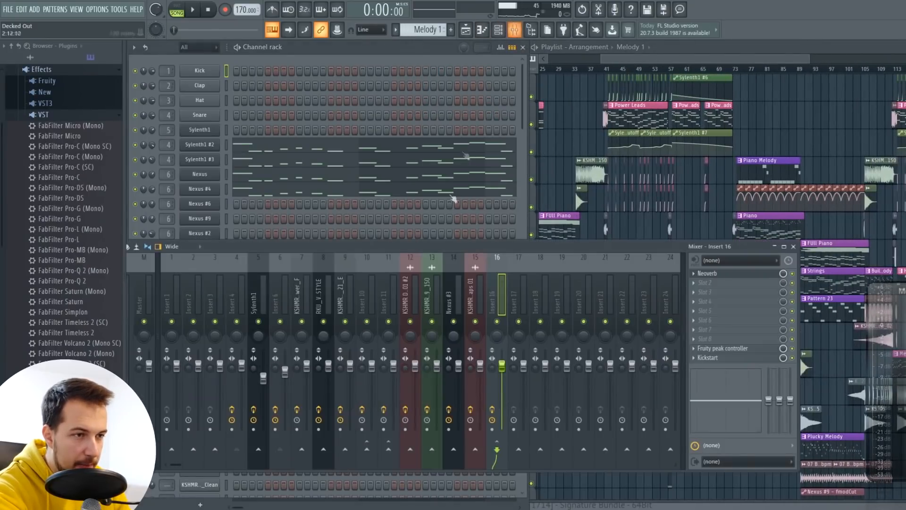
pyautogui.click(740, 350)
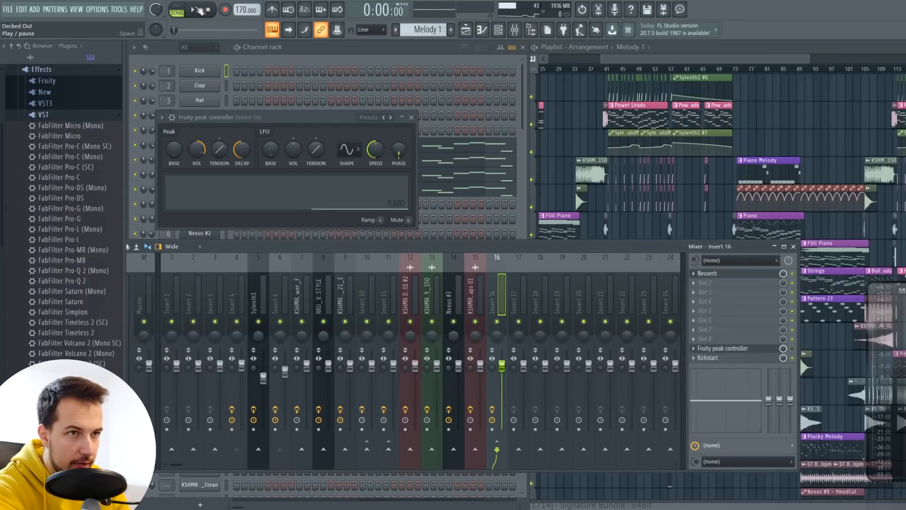
# Compare the Melody 1 pattern with Insert 16's Fruity Peak Controller bypassed and active, and close its window
pyautogui.click(193, 10)
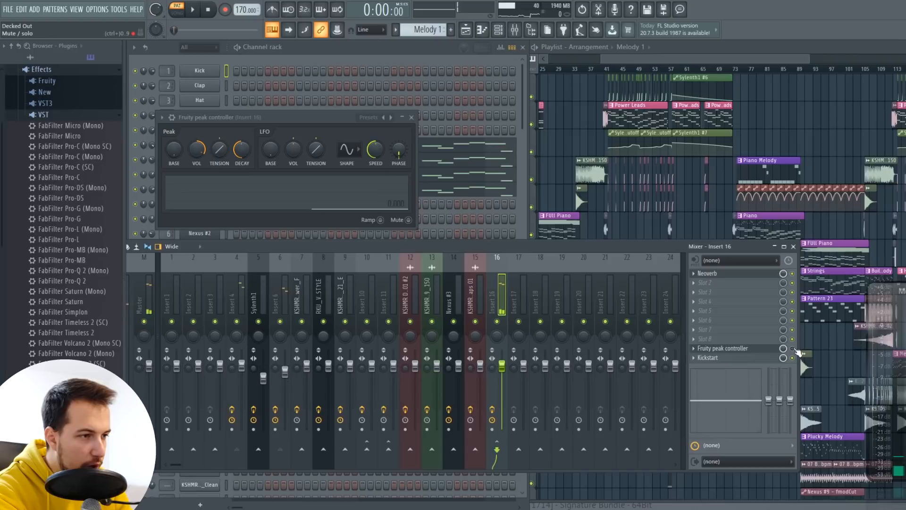
pyautogui.press('space')
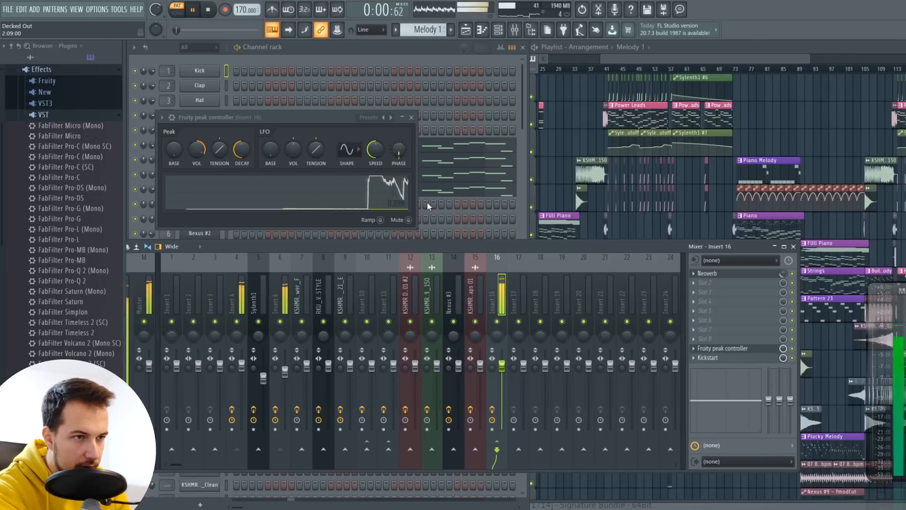
pyautogui.click(413, 117)
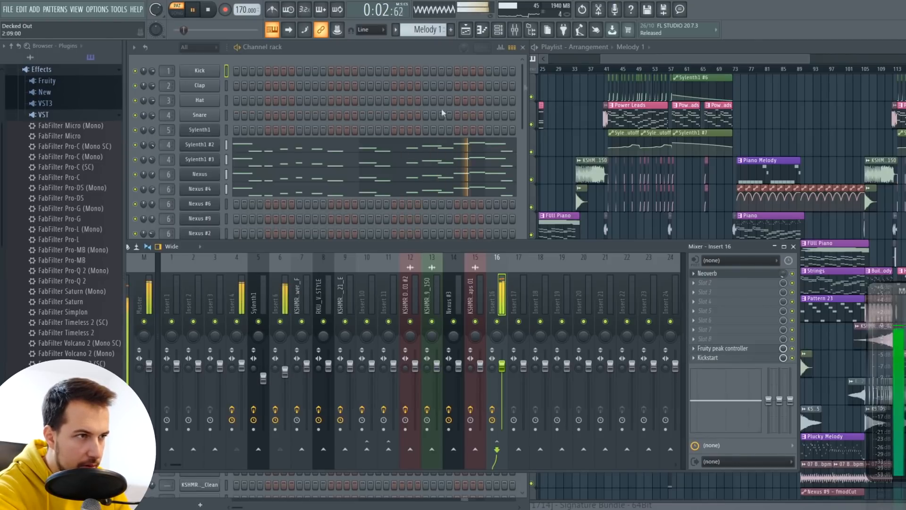
# Stop playback, select the Melody 1 #2 pattern from its clip on Track 10 and bring the mixer back up
pyautogui.doubleClick(695, 55)
pyautogui.scroll(5, 693, 75)
pyautogui.click(666, 336)
pyautogui.press('space')
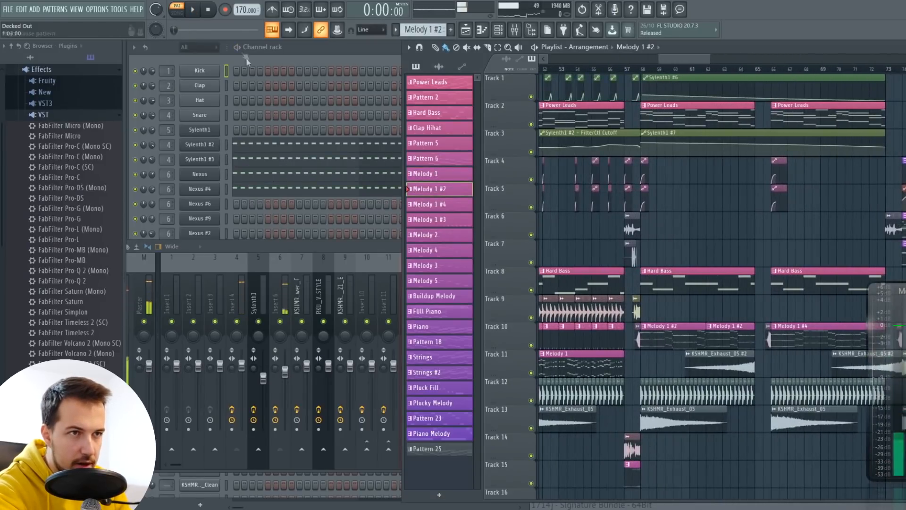
pyautogui.doubleClick(282, 48)
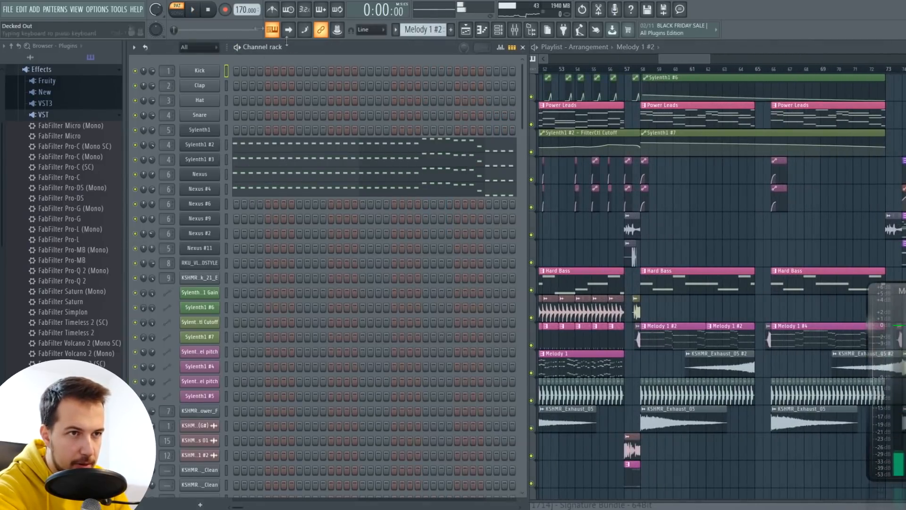
pyautogui.click(527, 29)
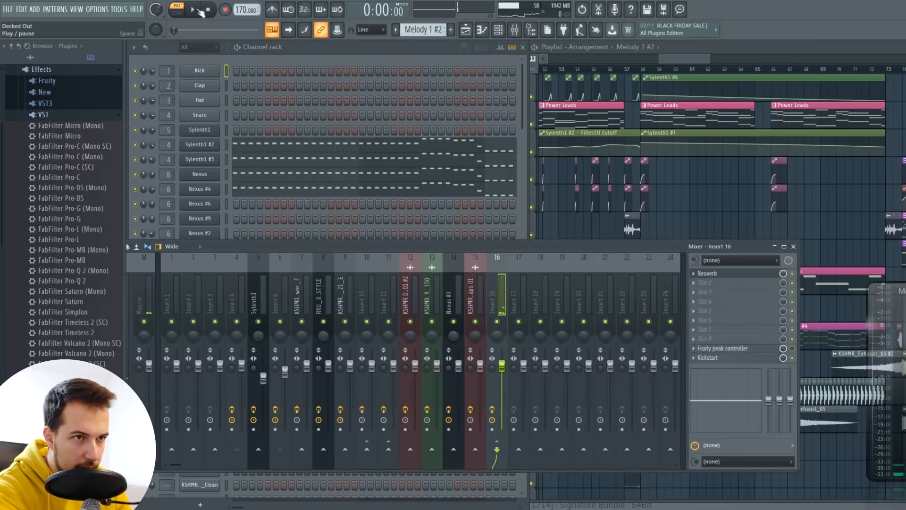
# Compare the Melody 1 #2 pattern with the Fruity Peak Controller bypassed and active, checking its peak graph during playback
pyautogui.click(193, 10)
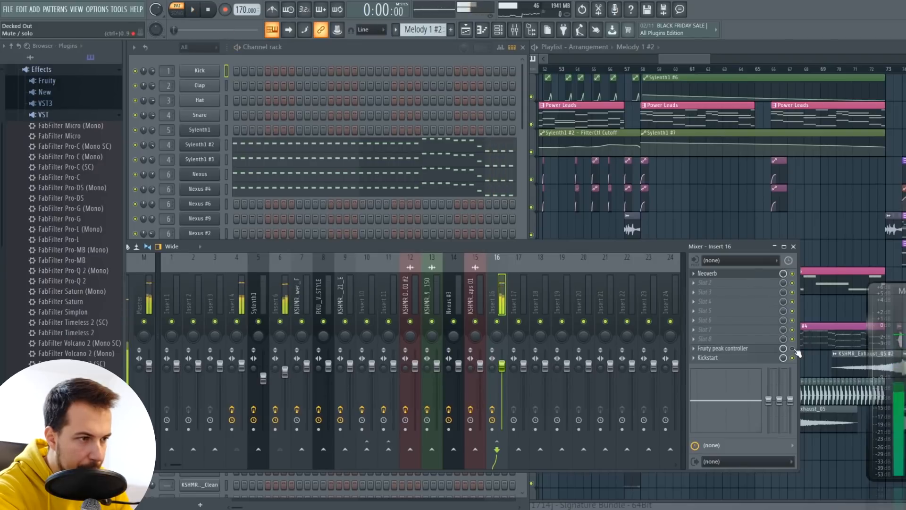
pyautogui.press('space')
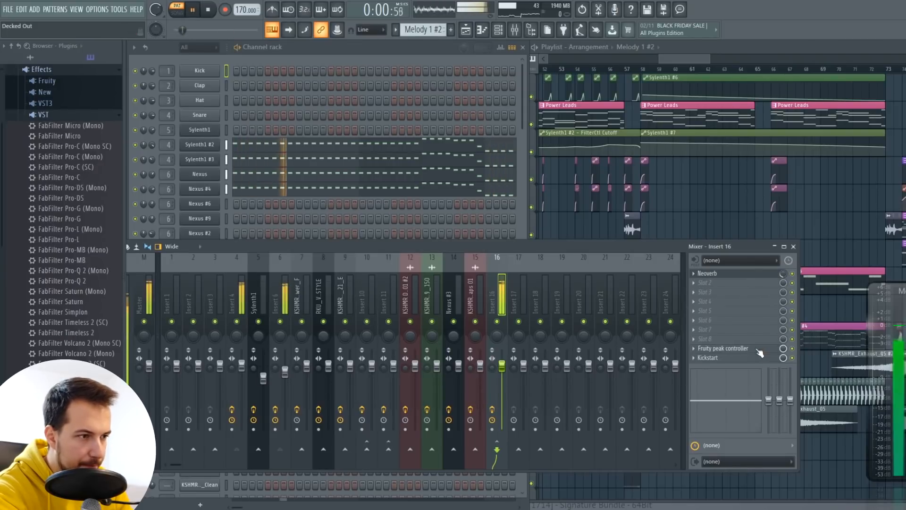
pyautogui.click(763, 352)
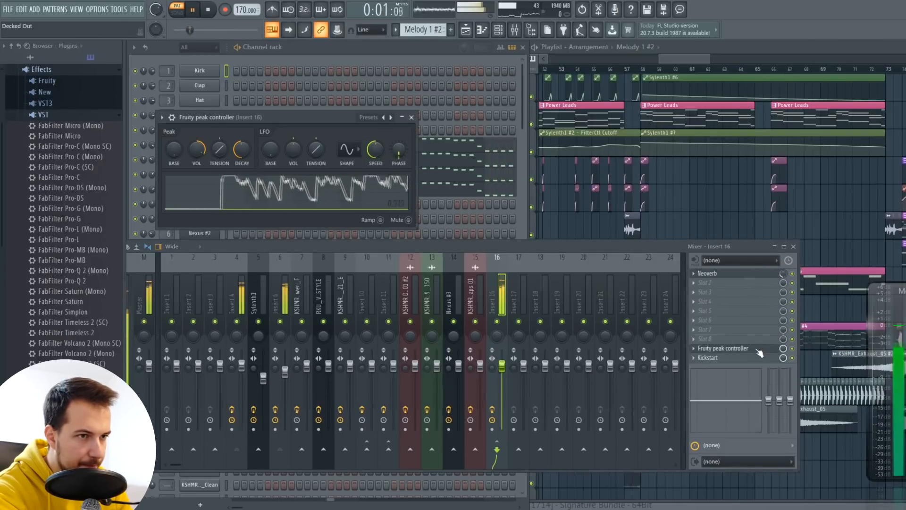
pyautogui.click(411, 117)
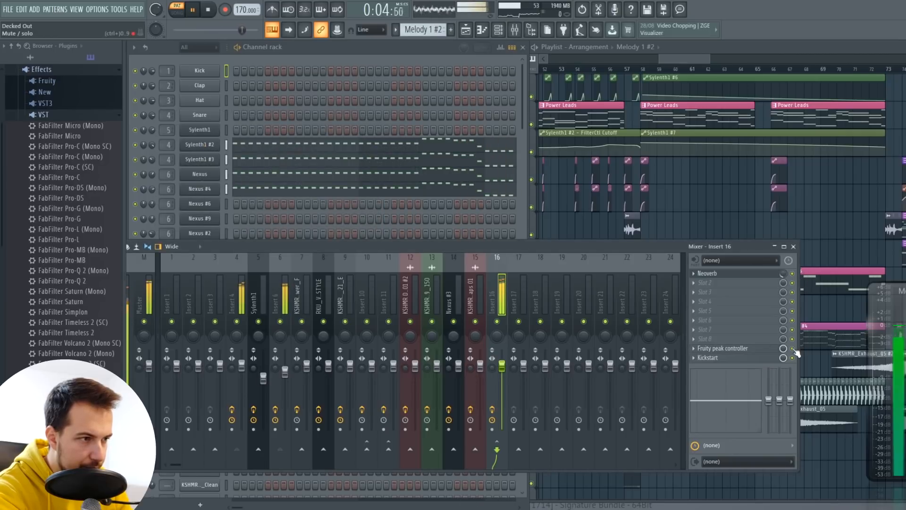
pyautogui.press('space')
# Close the mixer and play the full song from just before the Melody 1 #2 section
pyautogui.click(794, 246)
pyautogui.scroll(-3, 677, 71)
pyautogui.moveTo(675, 61); pyautogui.dragTo(661, 60)
pyautogui.click(679, 71)
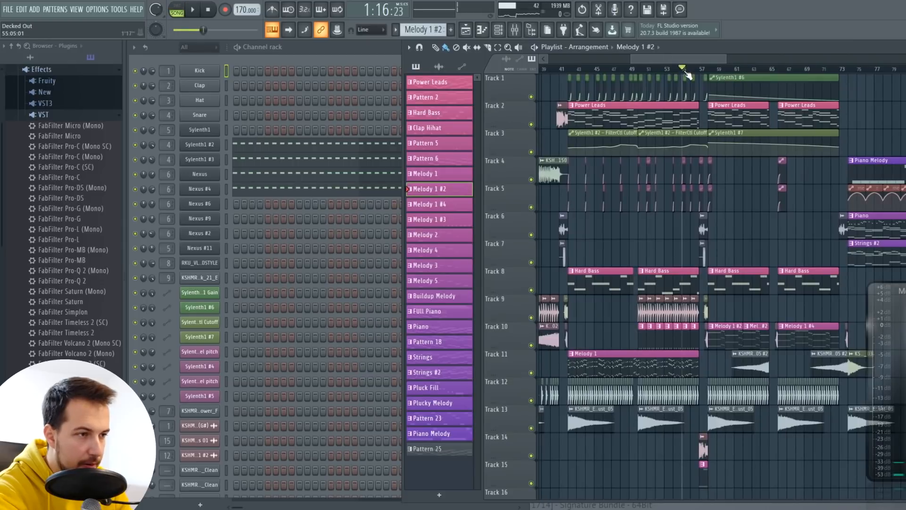
pyautogui.press('space')
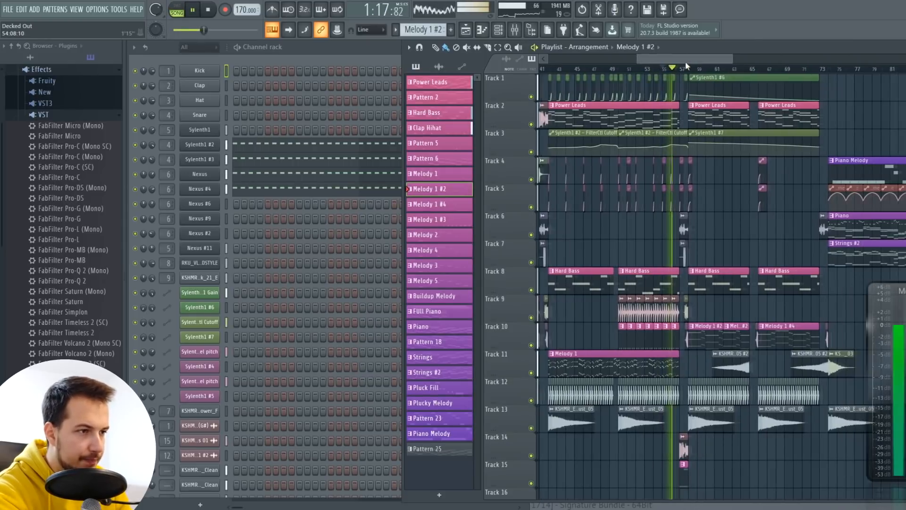
# Open Insert 16's Fruity Peak Controller during song playback and adjust its peak volume up and down
pyautogui.press('F9')
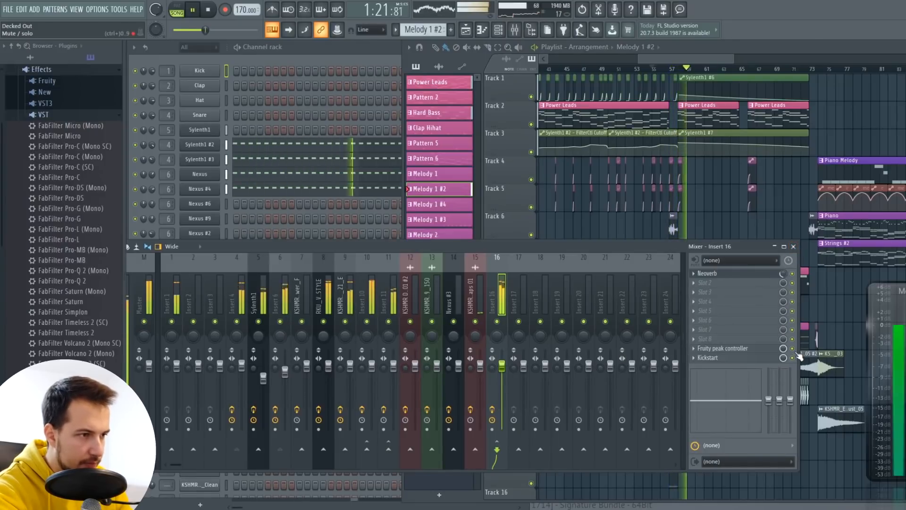
pyautogui.click(723, 348)
pyautogui.moveTo(196, 149); pyautogui.dragTo(196, 142)
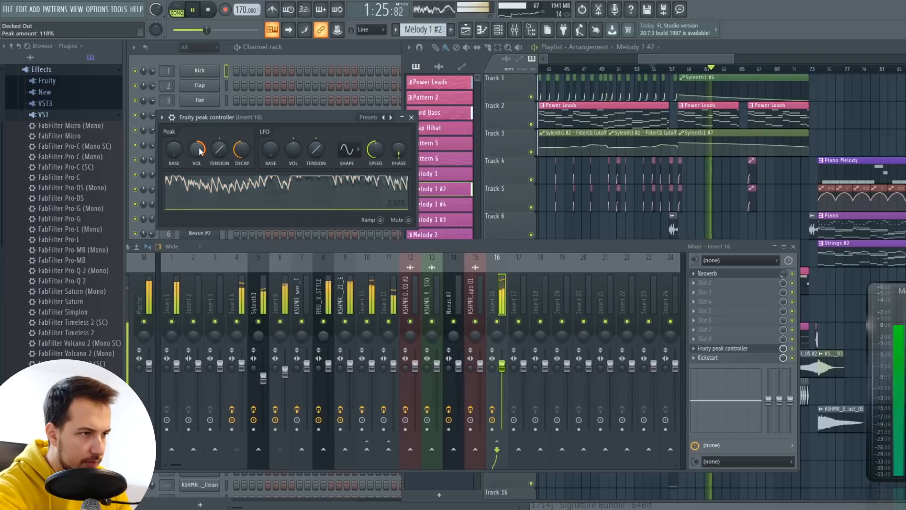
pyautogui.moveTo(199, 148); pyautogui.dragTo(199, 153)
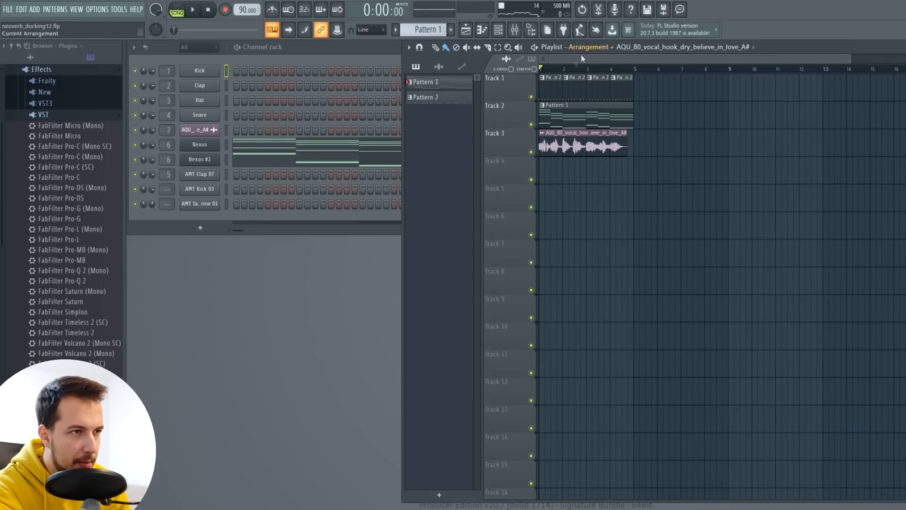
# In the neoverb_ducking12 project, move all clips to start at bar 5 and copy the vocal clip to bar 1 of Track 4
pyautogui.moveTo(655, 182); pyautogui.dragTo(639, 89)
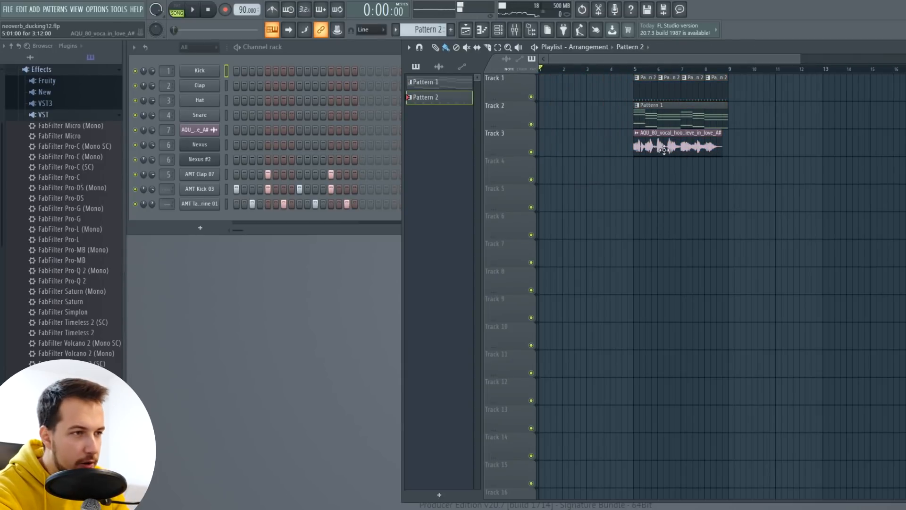
pyautogui.moveTo(665, 150); pyautogui.dragTo(606, 179)
pyautogui.moveTo(582, 173); pyautogui.dragTo(579, 171)
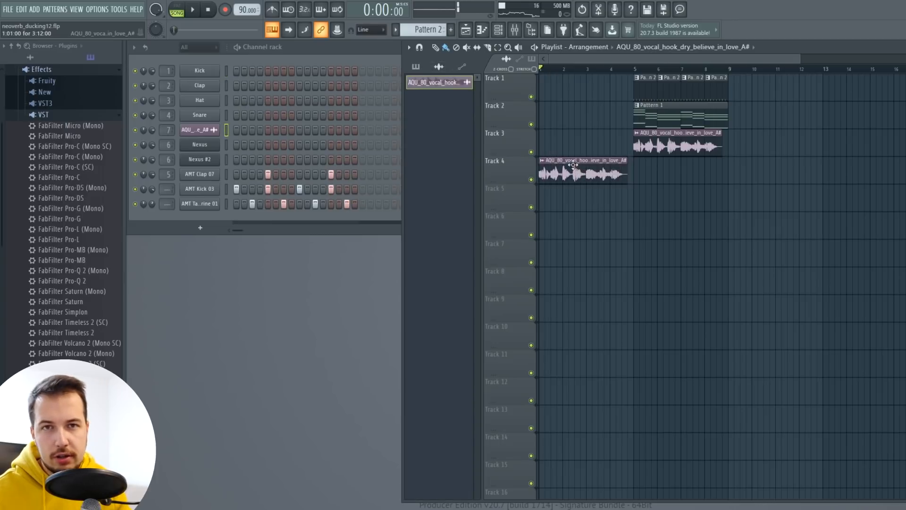
# Make the Track 4 vocal clip unique, route it to mixer track 9, and close the sampler and mixer windows
pyautogui.click(542, 162)
pyautogui.click(591, 236)
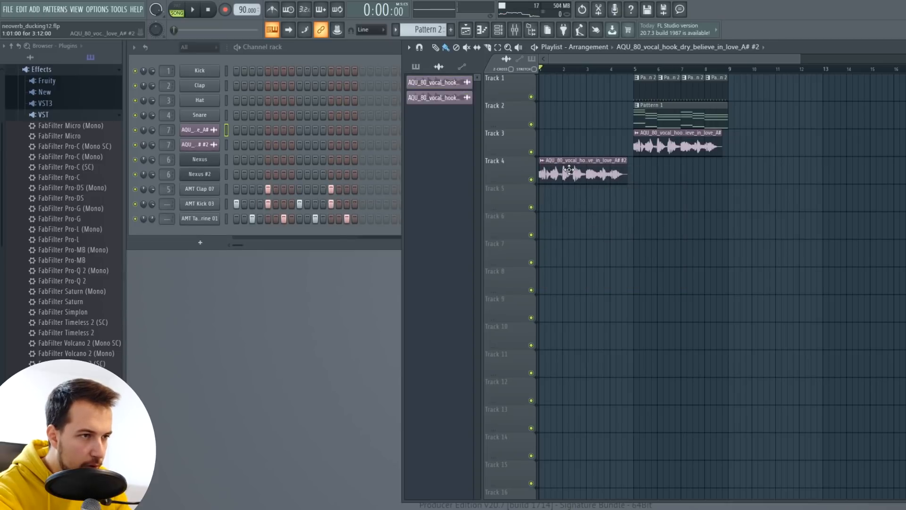
pyautogui.doubleClick(569, 170)
pyautogui.hotkey('ctrl', 'l')
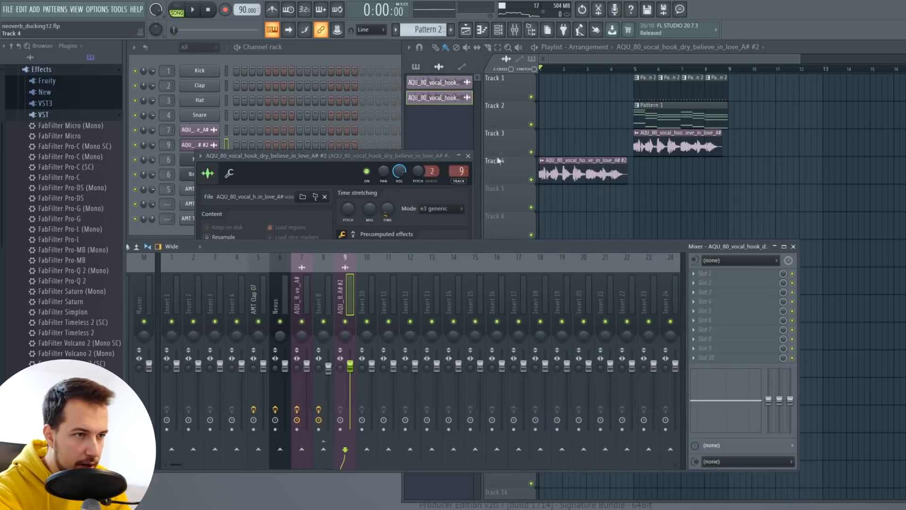
pyautogui.click(469, 156)
pyautogui.click(793, 247)
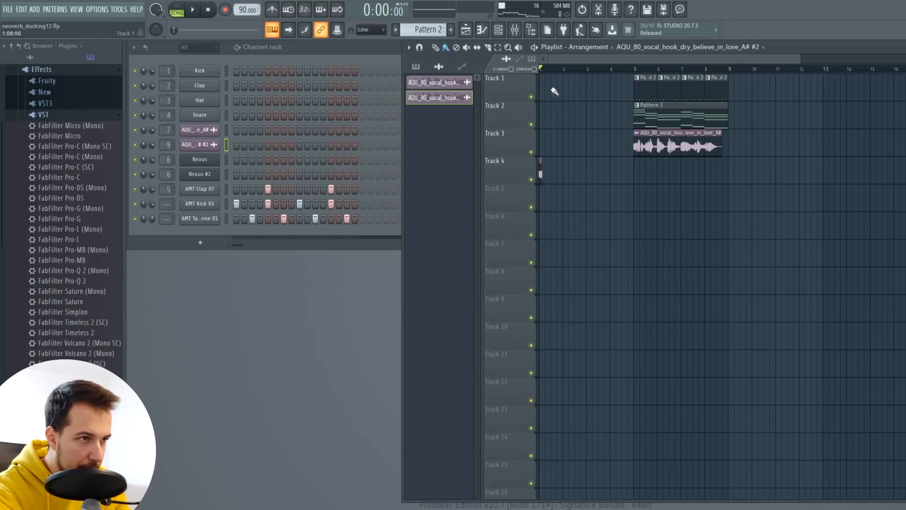
# Trim the Track 4 vocal clip to a short opening slice about 0:01:05 long, auditioning it and checking its sampler settings
pyautogui.scroll(5, 550, 75)
pyautogui.press('space')
pyautogui.press('space')
pyautogui.press('space')
pyautogui.press('space')
pyautogui.press('space')
pyautogui.press('space')
pyautogui.scroll(3, 547, 76)
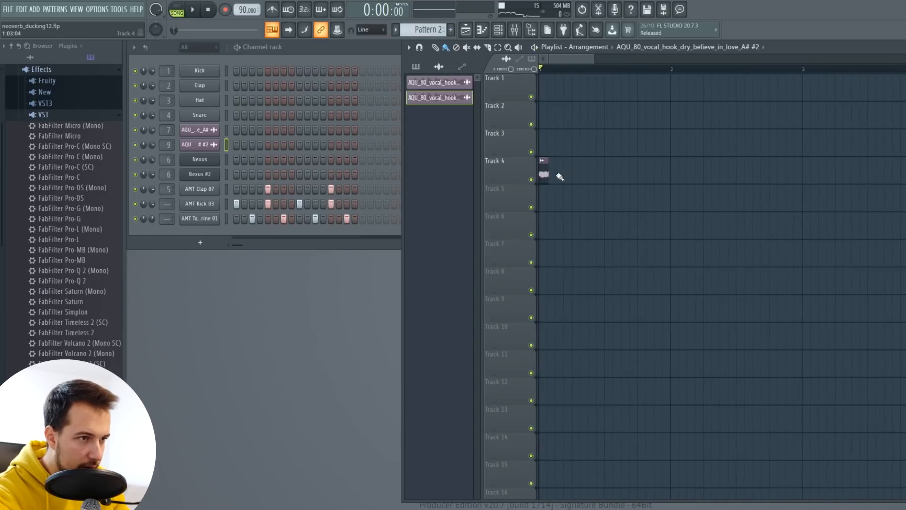
pyautogui.press('space')
pyautogui.press('space')
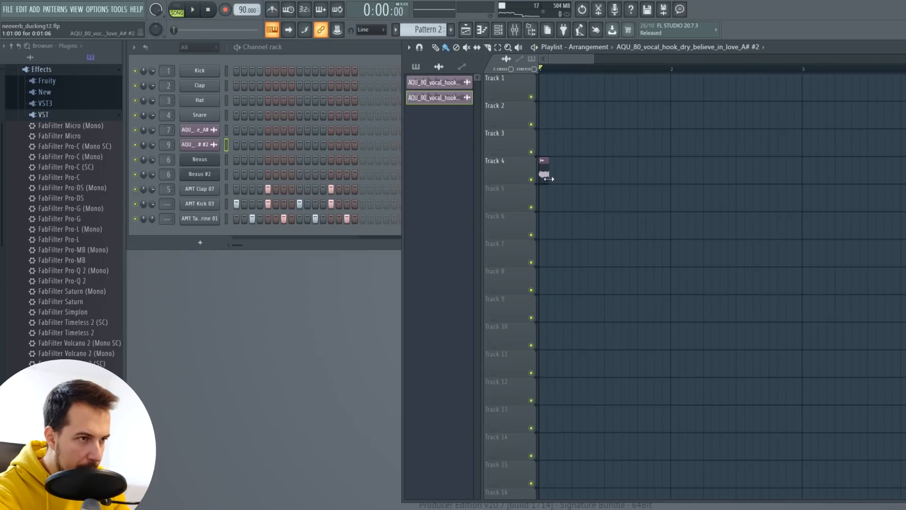
pyautogui.press('space')
pyautogui.press('space')
pyautogui.doubleClick(545, 173)
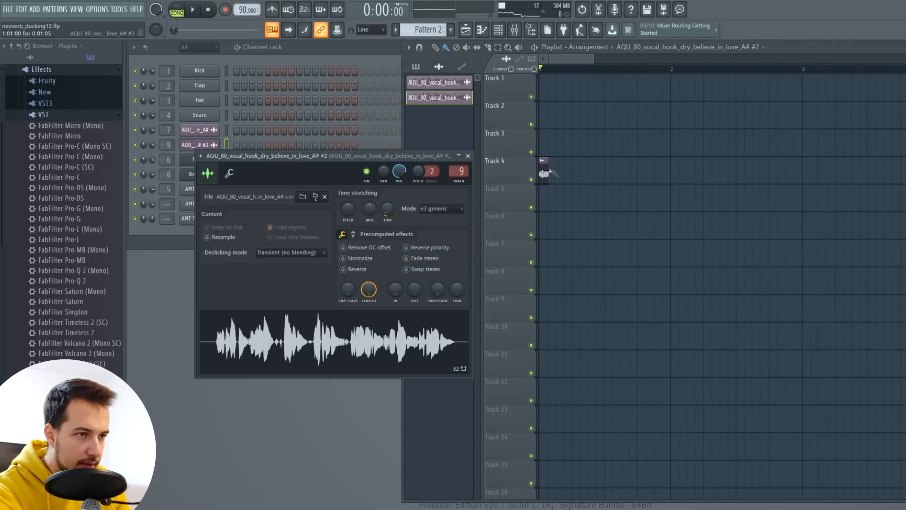
pyautogui.click(469, 157)
# Add Neoverb to mixer track 9, load the Large Harp Room preset from the Spaces category and play the vocal slice
pyautogui.click(514, 29)
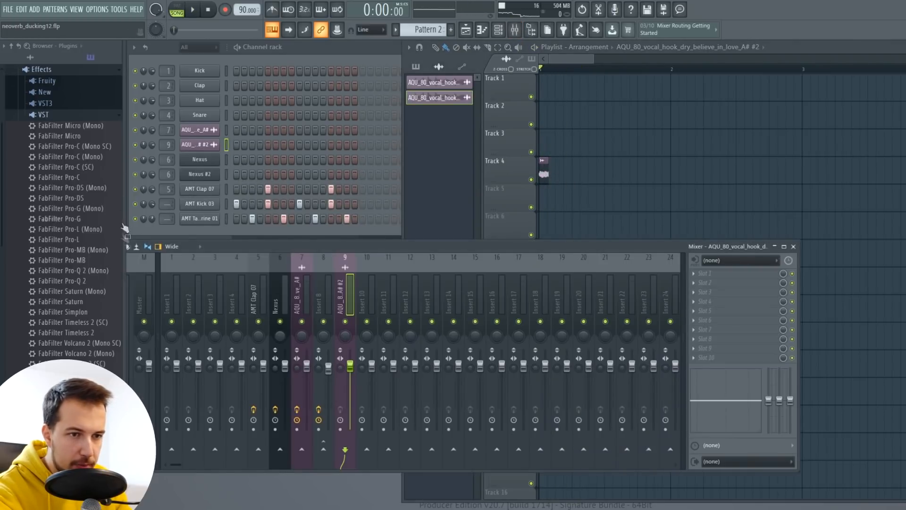
pyautogui.moveTo(486, 410); pyautogui.dragTo(708, 275)
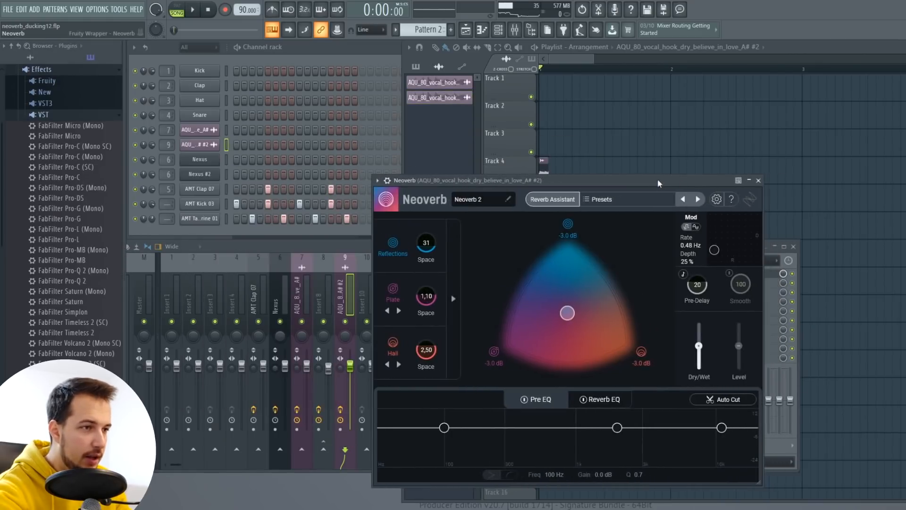
pyautogui.click(609, 200)
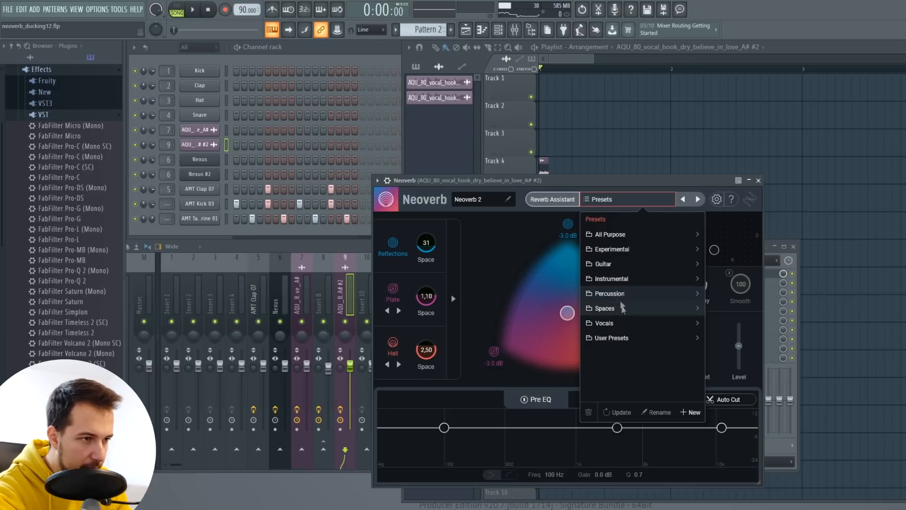
pyautogui.click(623, 309)
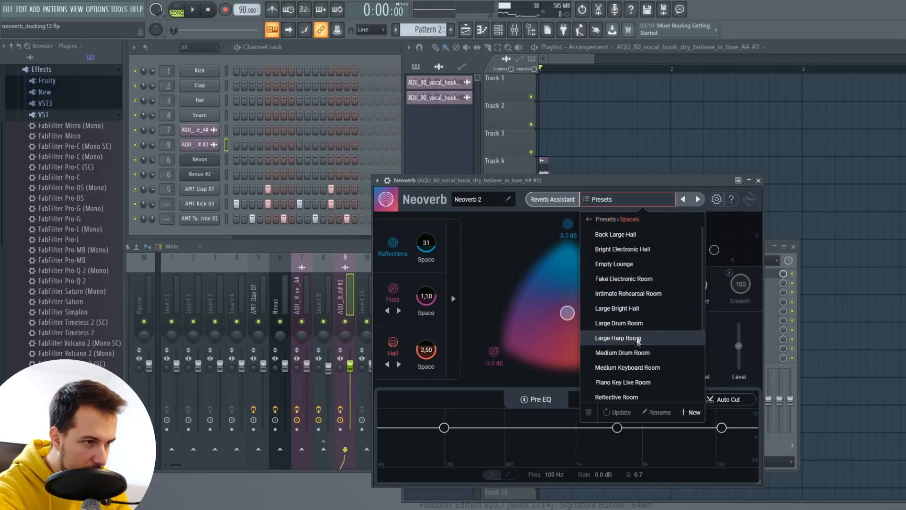
pyautogui.click(642, 338)
pyautogui.press('space')
# Audition Neoverb's Experimental presets Parallel Universe, Sixteenth Delay Experiment and The Abyss on the vocal slice
pyautogui.scroll(-3, 638, 359)
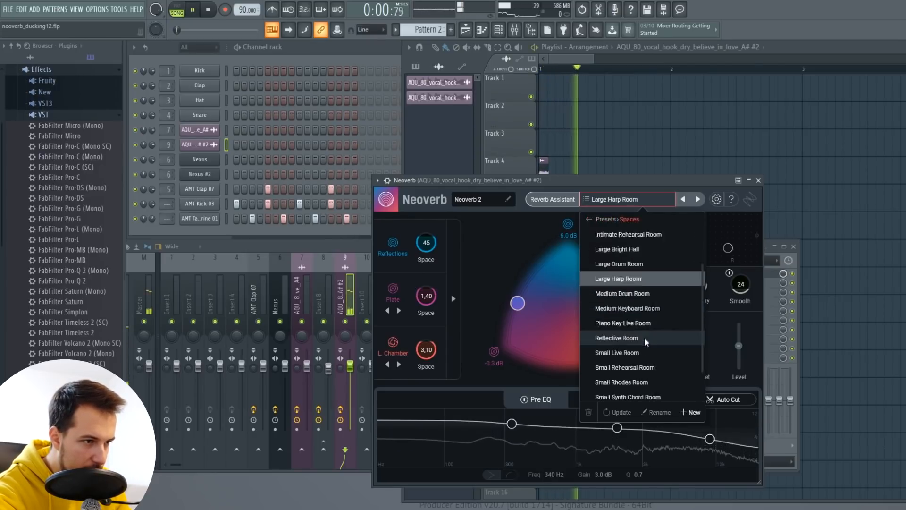
pyautogui.scroll(-5, 638, 372)
pyautogui.click(634, 365)
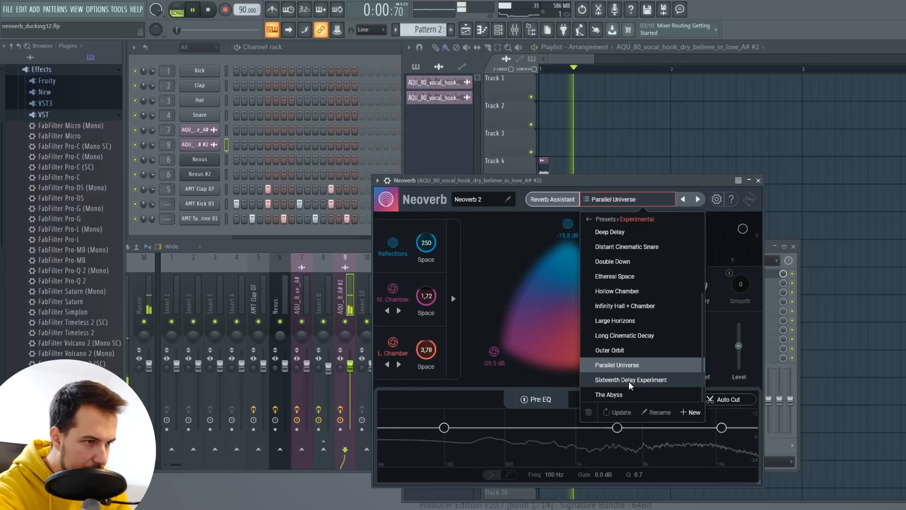
pyautogui.click(630, 384)
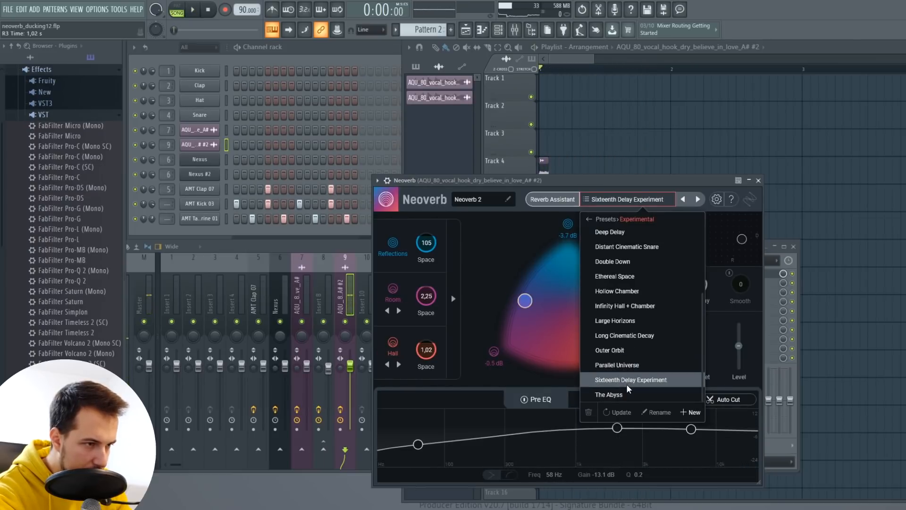
pyautogui.click(628, 395)
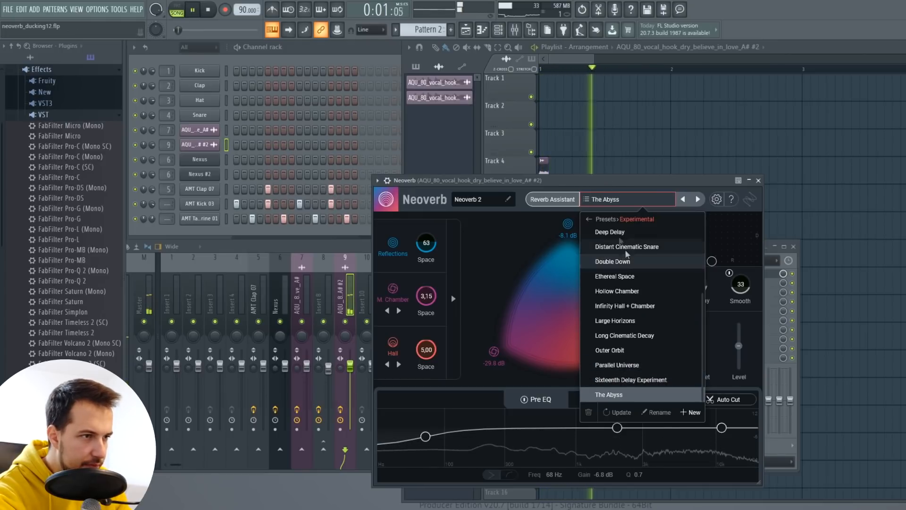
# With The Abyss preset, set Reflections space to 140, M. Chamber to 4.13, Hall to 6.25 and Dry/Wet to 80%, and raise the level, auditioning the slice
pyautogui.press('space')
pyautogui.click(590, 220)
pyautogui.click(662, 199)
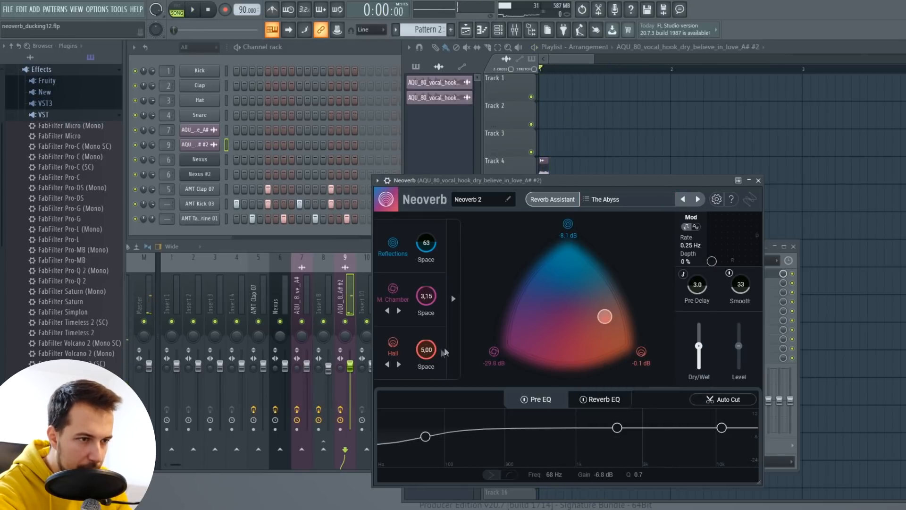
pyautogui.press('space')
pyautogui.moveTo(699, 346); pyautogui.dragTo(702, 339)
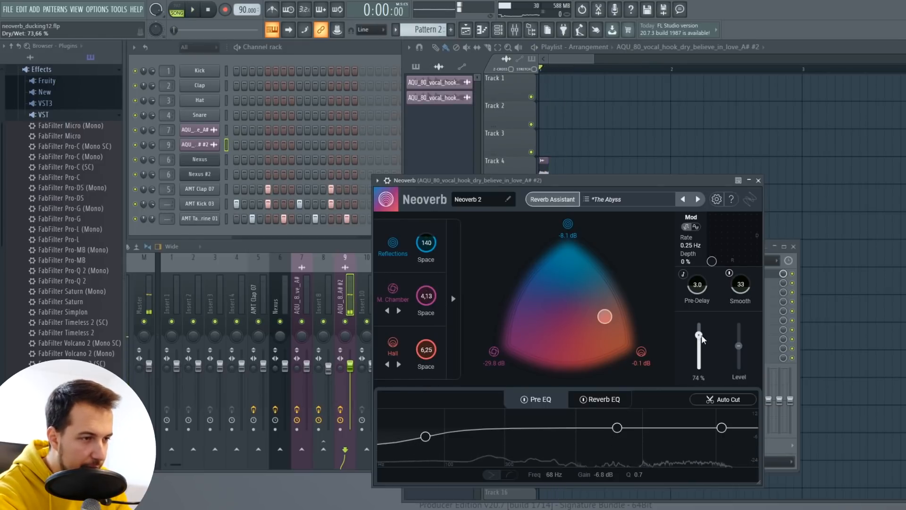
pyautogui.press('space')
pyautogui.moveTo(739, 346); pyautogui.dragTo(740, 338)
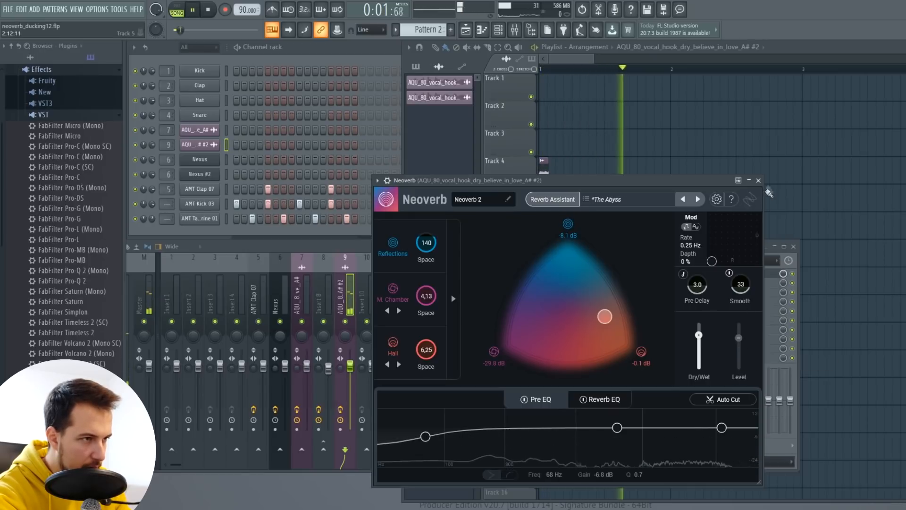
pyautogui.press('space')
pyautogui.press('space')
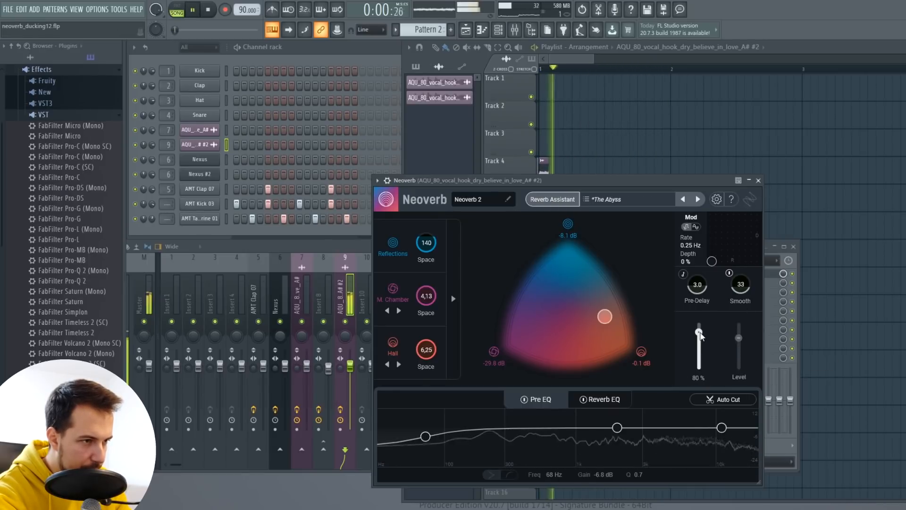
pyautogui.scroll(1, 702, 336)
pyautogui.press('space')
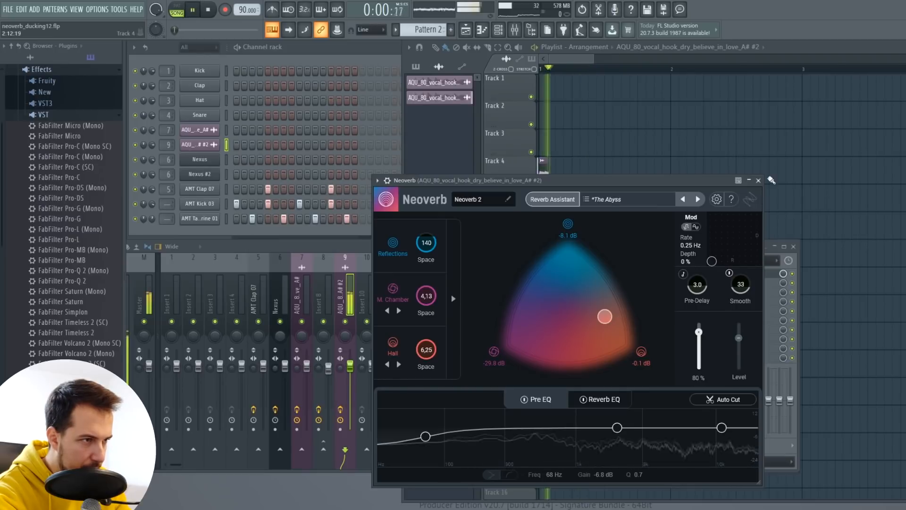
# Close Neoverb and the mixer, select the first bar in the playlist and play the selection
pyautogui.click(759, 180)
pyautogui.press('space')
pyautogui.click(793, 246)
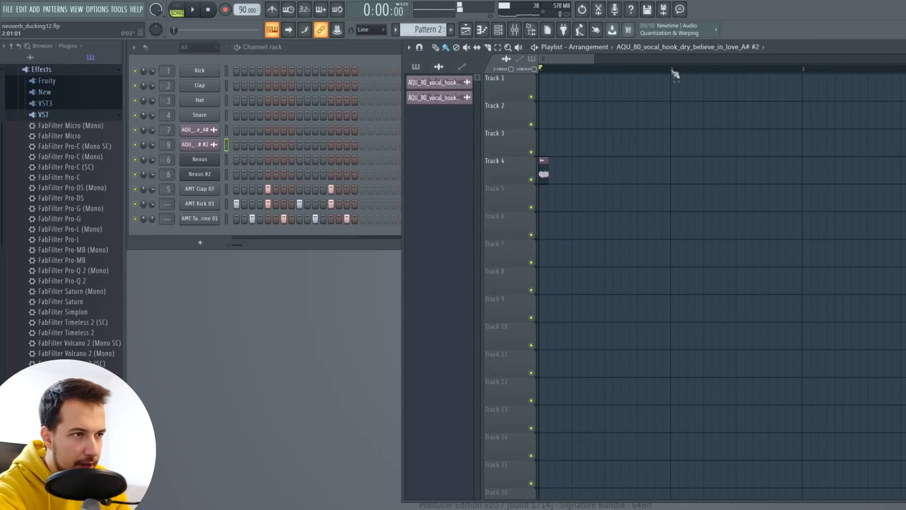
pyautogui.moveTo(675, 70); pyautogui.dragTo(464, 71)
pyautogui.moveTo(652, 72)
pyautogui.mouseDown()
pyautogui.moveTo(670, 72)
pyautogui.moveTo(506, 70)
pyautogui.mouseUp()
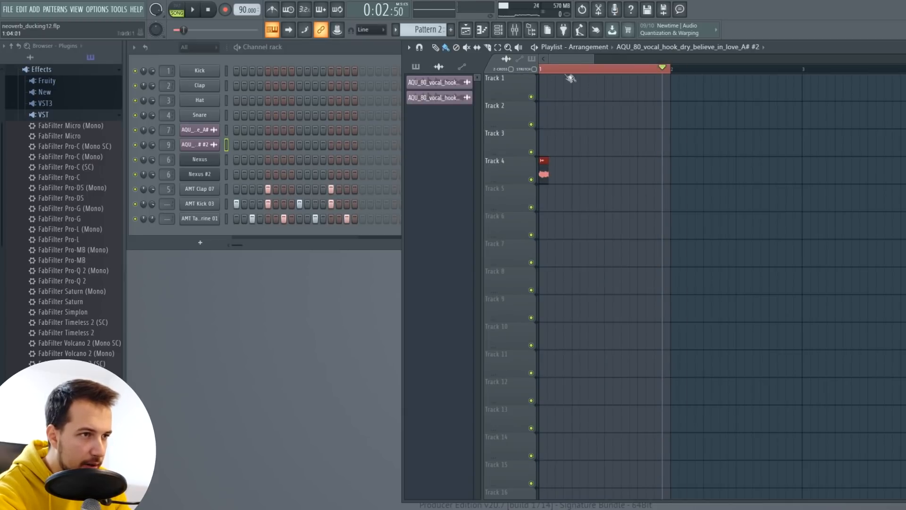
pyautogui.press('space')
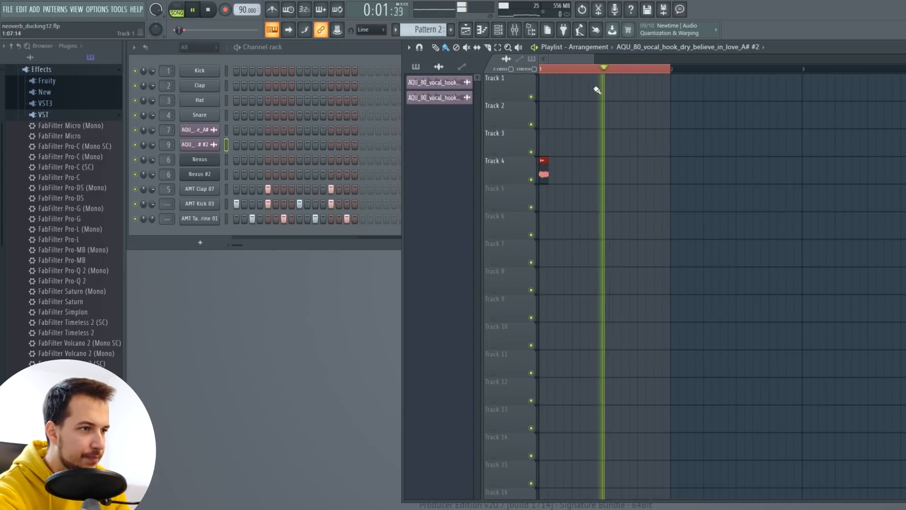
pyautogui.press('space')
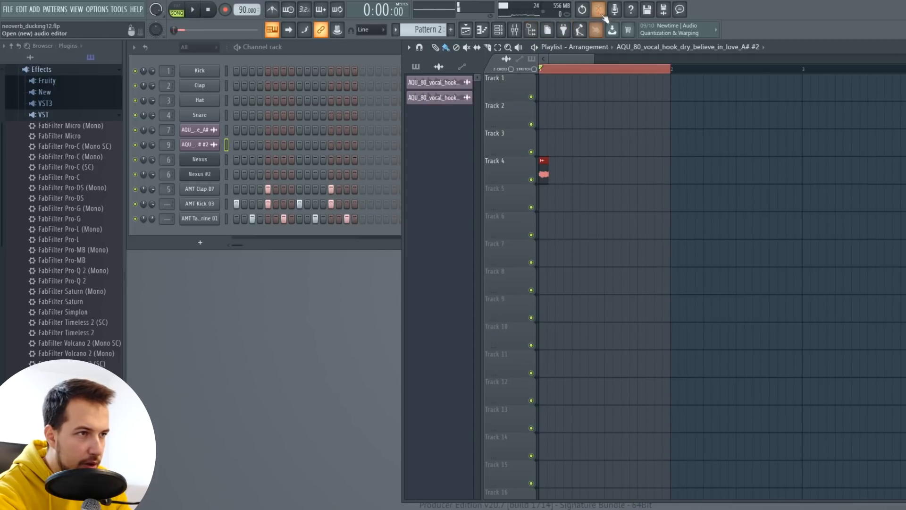
# Record the reverberated vocal slice from the master into Edison on play, and delete the repeated portion after the second song jump marker
pyautogui.click(267, 134)
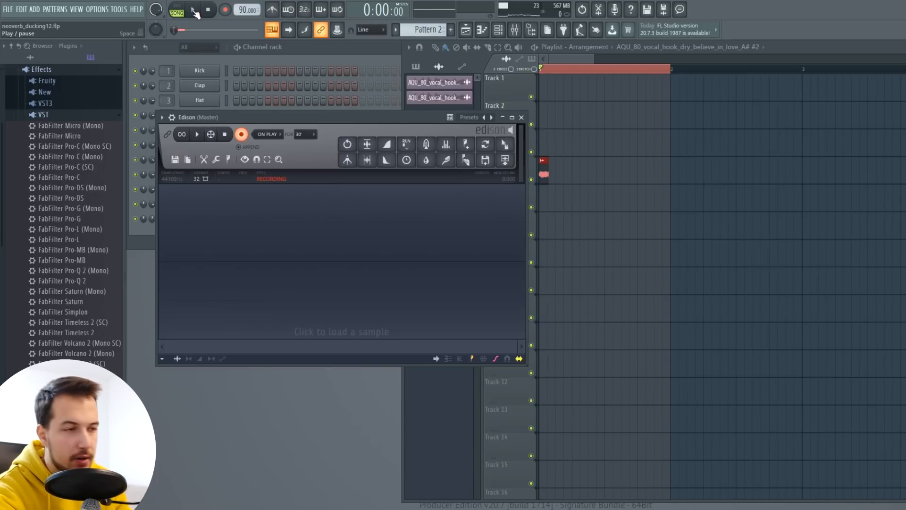
pyautogui.click(193, 10)
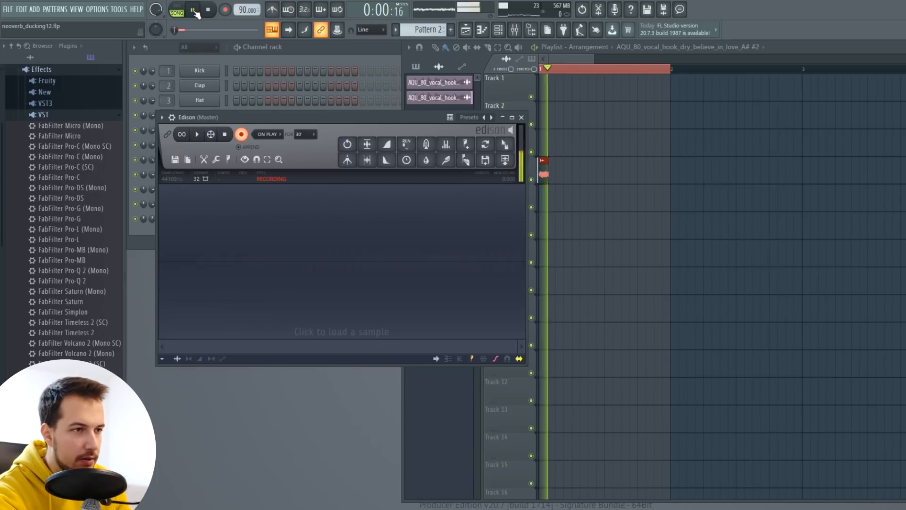
pyautogui.click(225, 135)
pyautogui.click(208, 11)
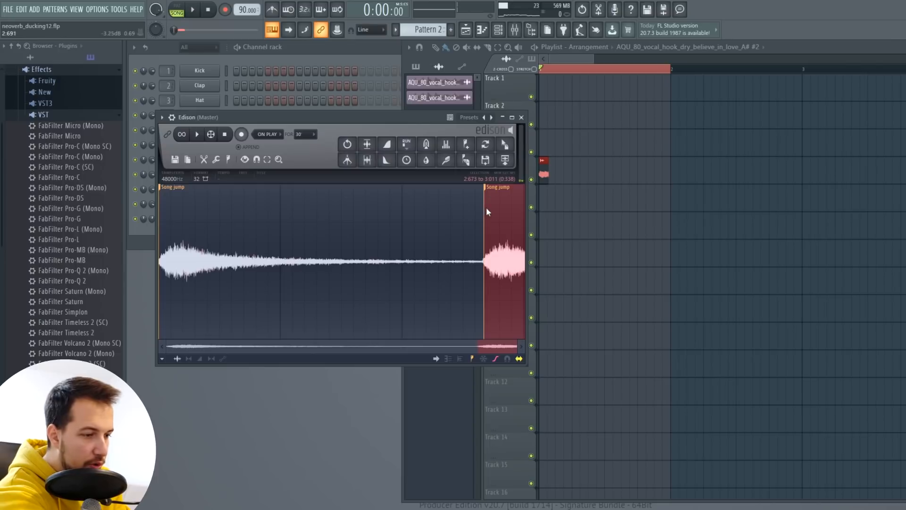
pyautogui.press('Delete')
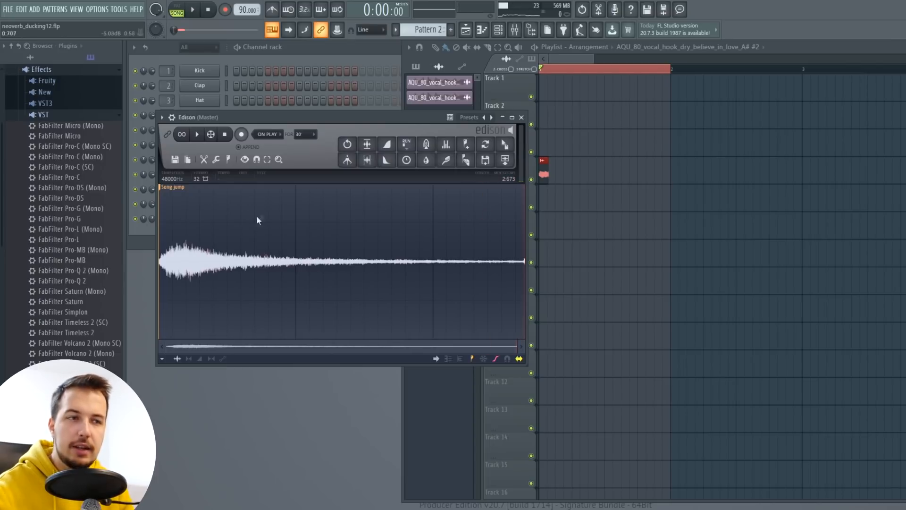
# Place the Edison recording on Track 2 at bar 1, clear the time selection, remove the Track 4 slice and audition the recording
pyautogui.moveTo(509, 143); pyautogui.dragTo(575, 107)
pyautogui.rightClick(624, 72)
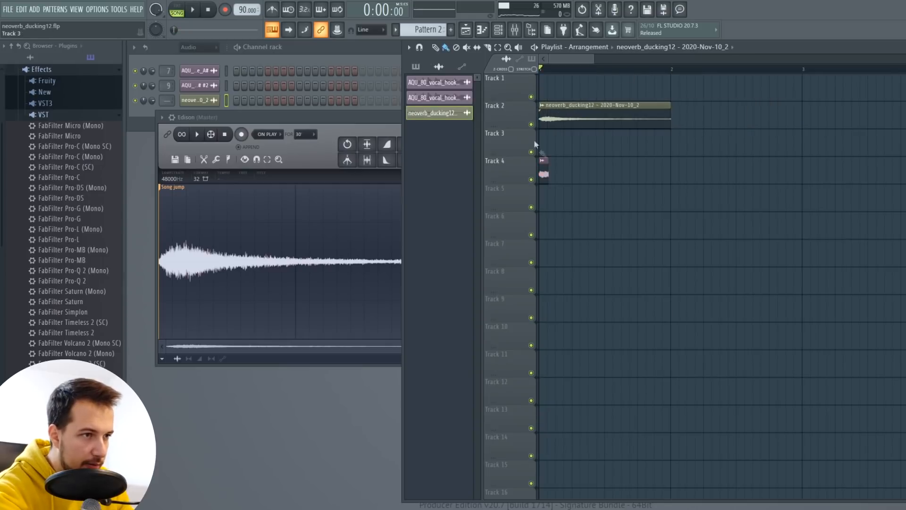
pyautogui.press('space')
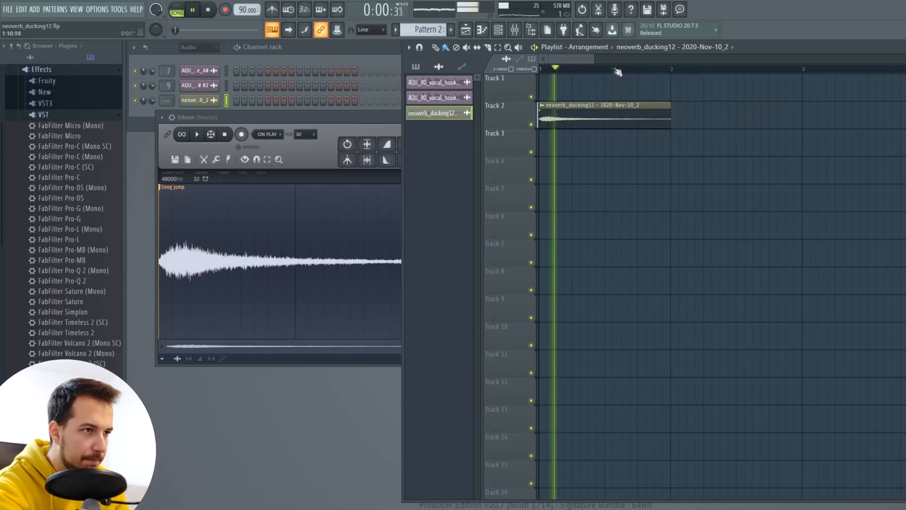
pyautogui.scroll(-3, 603, 71)
pyautogui.press('space')
# Reverse the recorded reverb clip on Track 2 and play it back
pyautogui.doubleClick(578, 119)
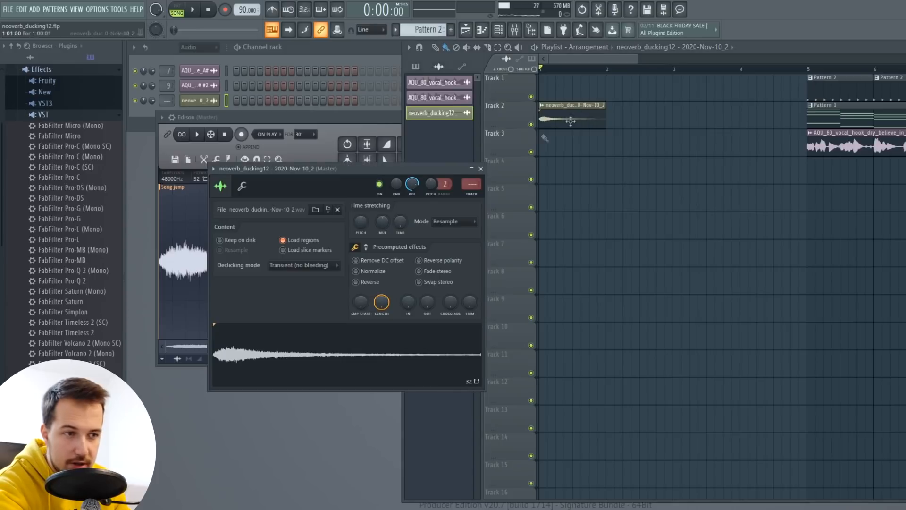
pyautogui.click(378, 282)
pyautogui.click(481, 168)
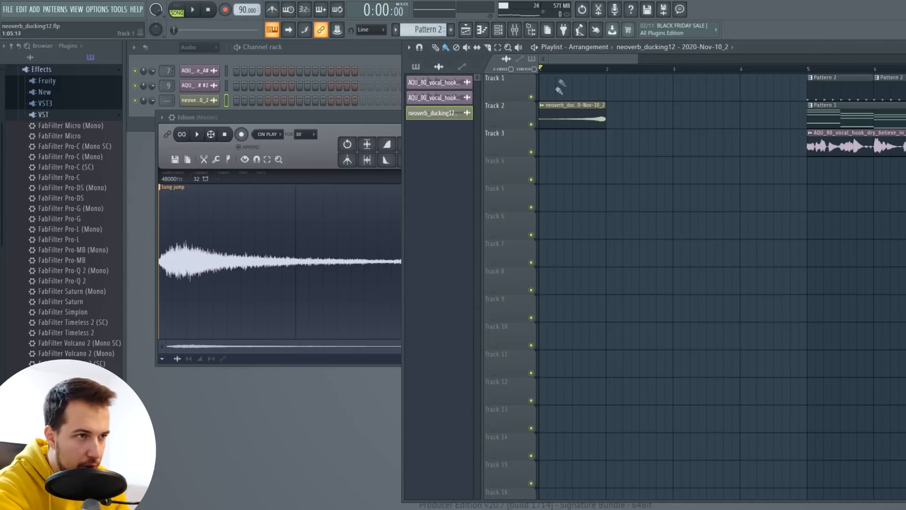
pyautogui.scroll(3, 566, 71)
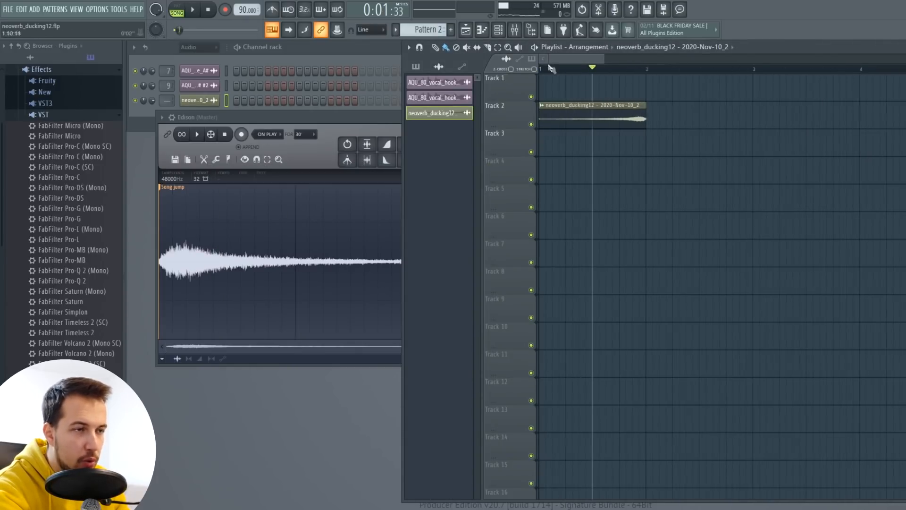
pyautogui.press('space')
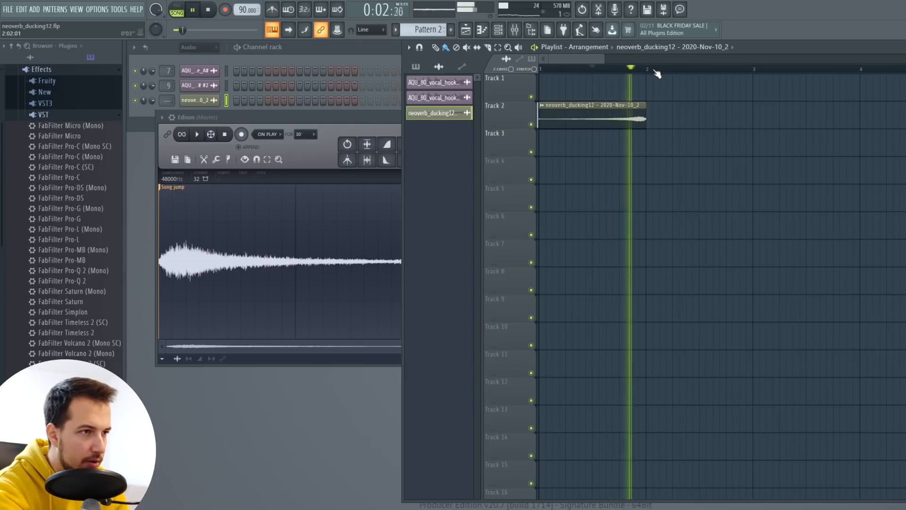
# Move the reversed reverb clip to Track 3 at bar 4, directly before the vocal hook, solo the track and audition the transition
pyautogui.scroll(-2, 653, 72)
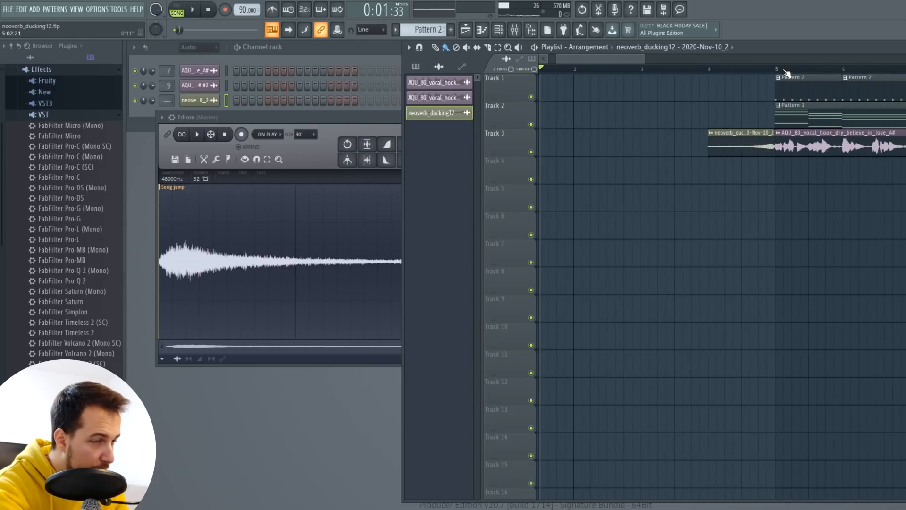
pyautogui.scroll(4, 786, 71)
pyautogui.rightClick(532, 151)
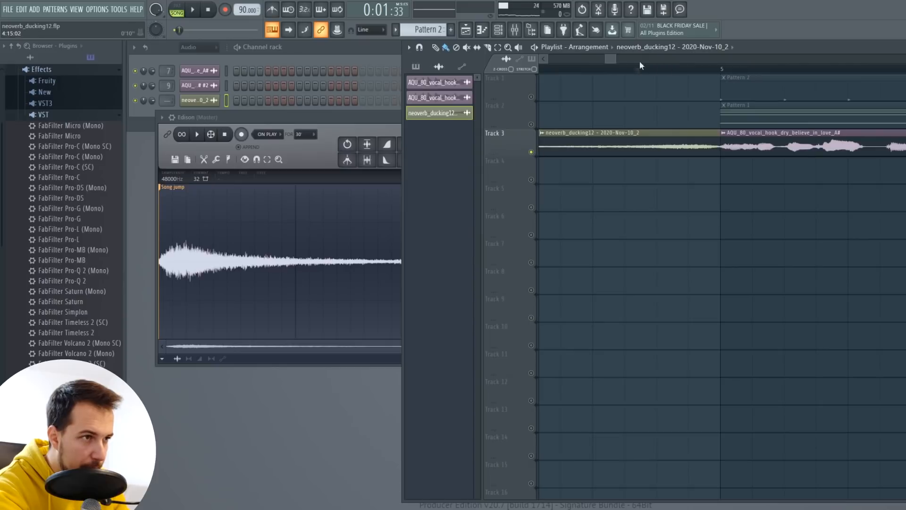
pyautogui.click(591, 70)
pyautogui.scroll(-4, 587, 70)
pyautogui.click(564, 69)
pyautogui.press('space')
pyautogui.scroll(4, 617, 71)
pyautogui.press('space')
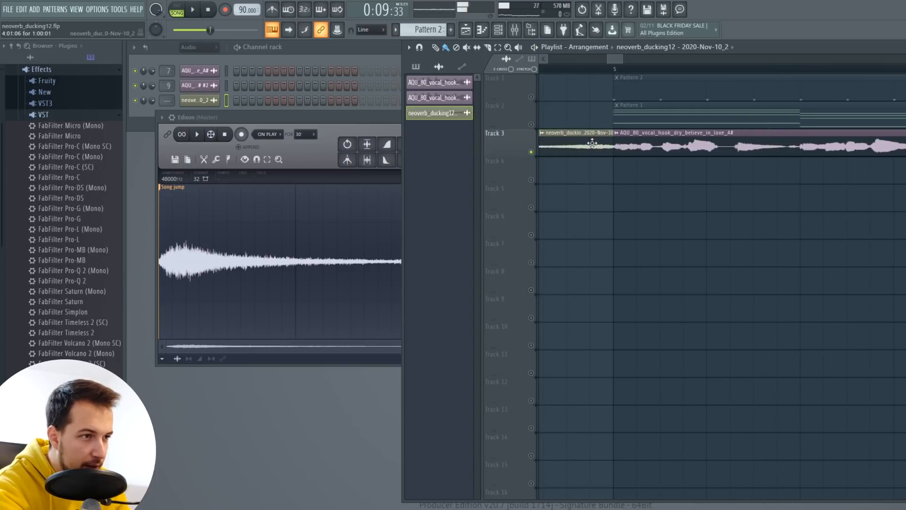
# Replay the soloed transition from the reversed reverb clip into the vocal hook from several points before bar 5
pyautogui.moveTo(608, 63); pyautogui.dragTo(589, 63)
pyautogui.click(610, 70)
pyautogui.moveTo(624, 60); pyautogui.dragTo(652, 62)
pyautogui.click(652, 69)
pyautogui.scroll(3, 670, 74)
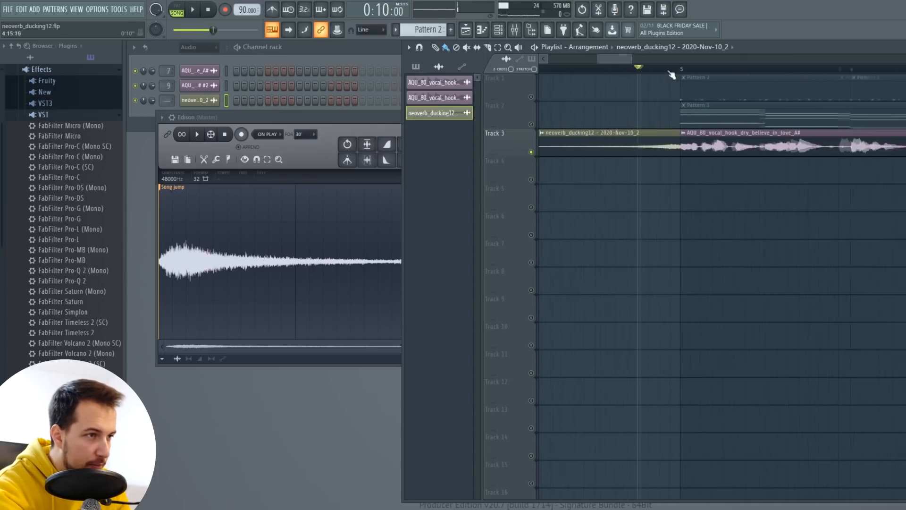
pyautogui.scroll(4, 680, 75)
pyautogui.scroll(-2, 651, 71)
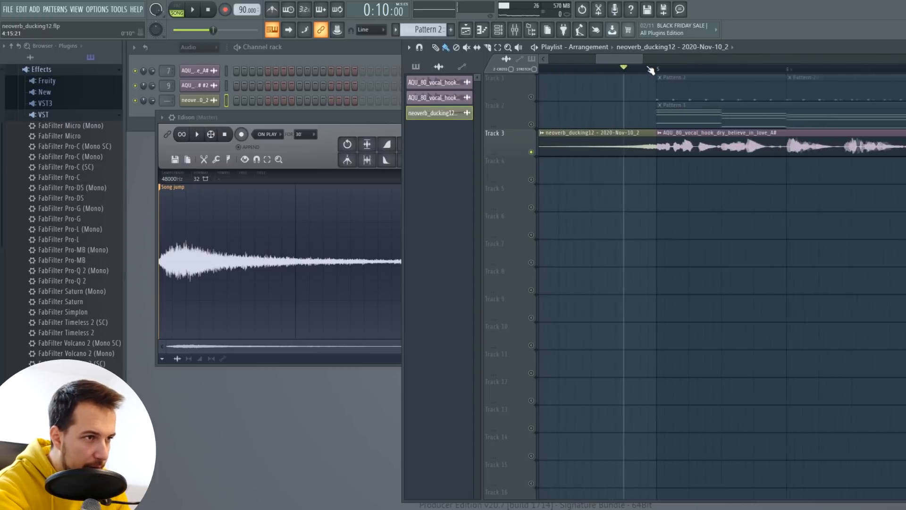
pyautogui.press('space')
pyautogui.click(572, 71)
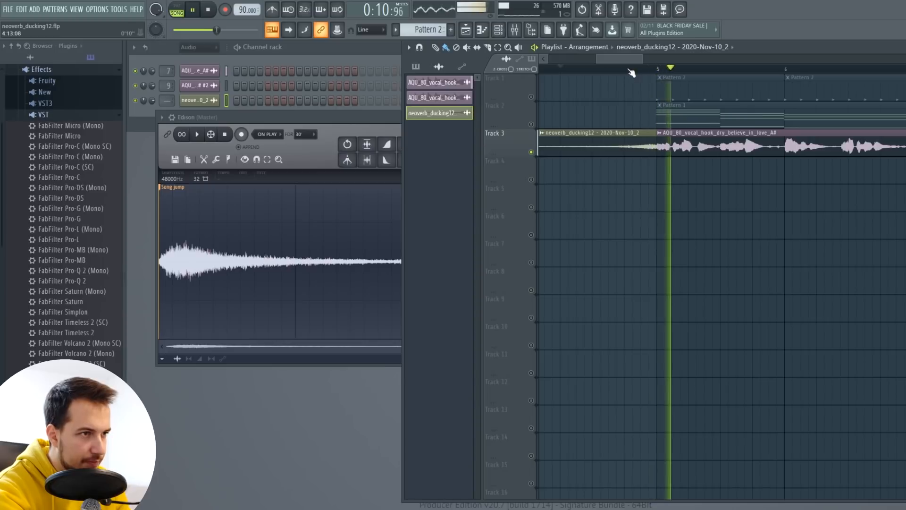
pyautogui.scroll(-2, 644, 64)
pyautogui.press('space')
pyautogui.scroll(-2, 633, 60)
pyautogui.click(564, 69)
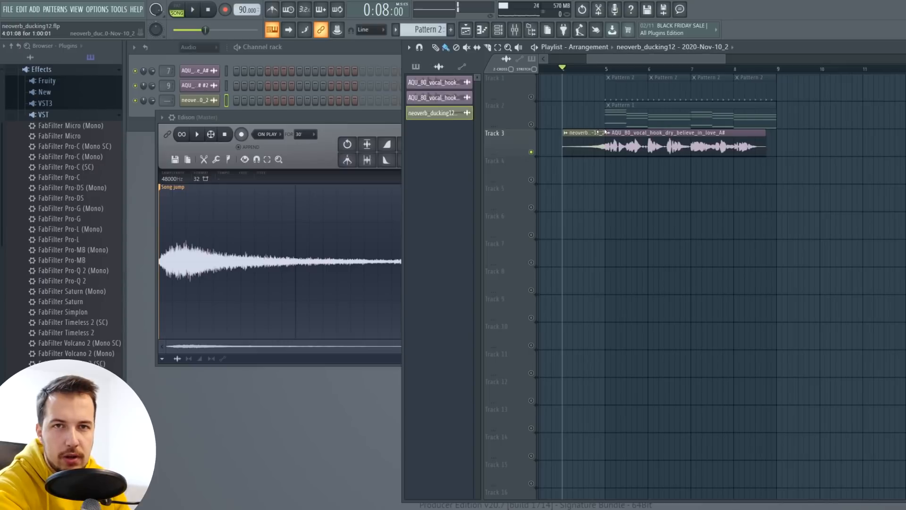
# Unsolo Track 3 and play the reversed reverb transition from bar 4 with all tracks
pyautogui.scroll(3, 620, 59)
pyautogui.press('space')
pyautogui.scroll(-3, 678, 67)
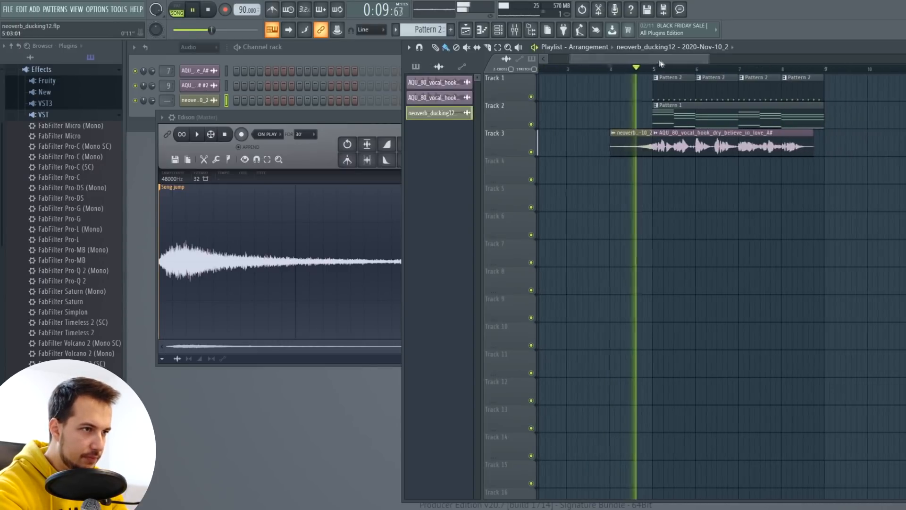
pyautogui.moveTo(677, 68)
pyautogui.mouseDown()
pyautogui.moveTo(687, 69)
pyautogui.moveTo(678, 69)
pyautogui.mouseUp()
pyautogui.press('space')
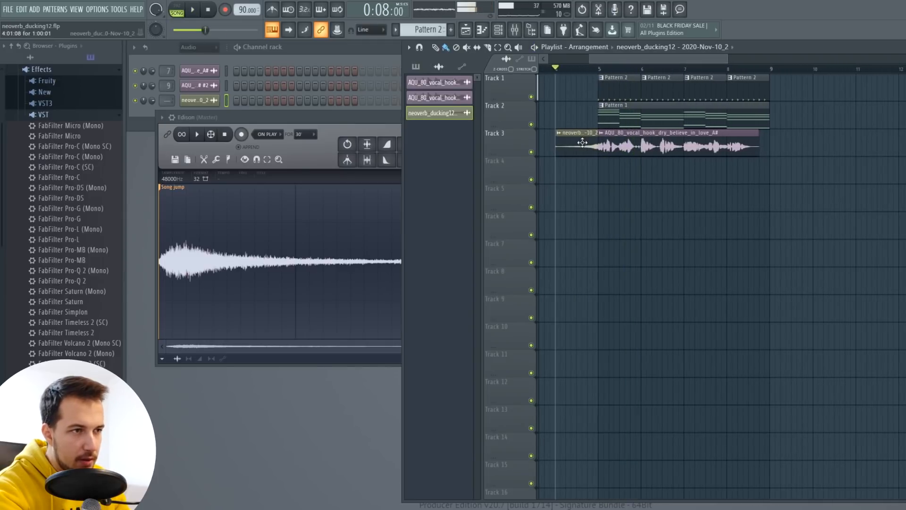
# Route the reversed reverb clip to mixer track 9 and play the section from bar 4
pyautogui.doubleClick(582, 142)
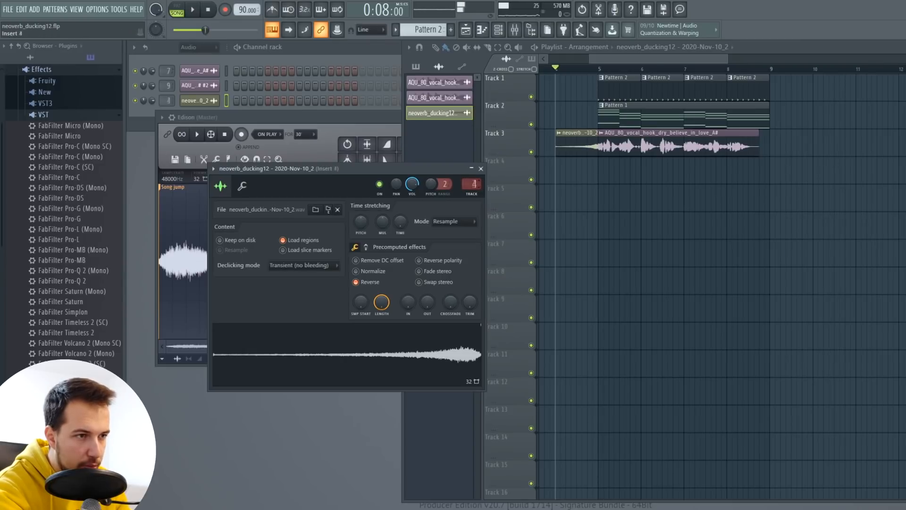
pyautogui.click(516, 30)
pyautogui.press('F9')
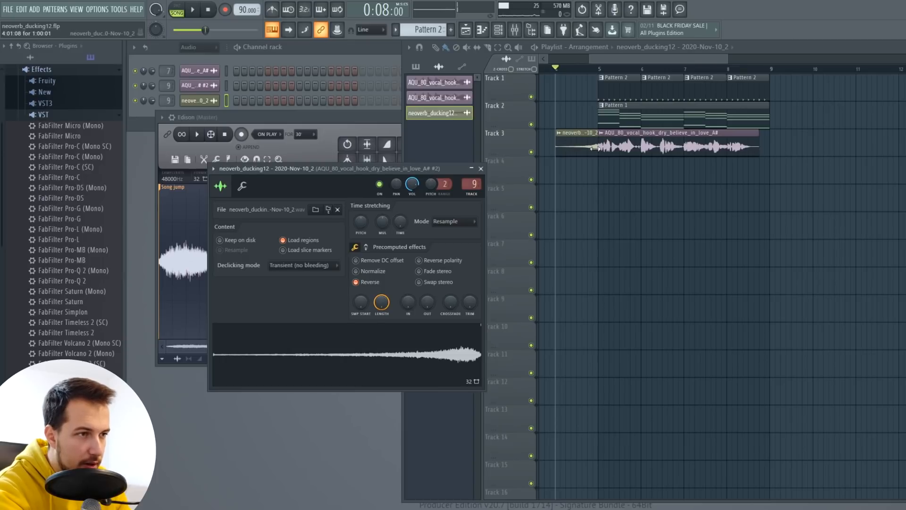
pyautogui.press('space')
pyautogui.moveTo(626, 58); pyautogui.dragTo(630, 61)
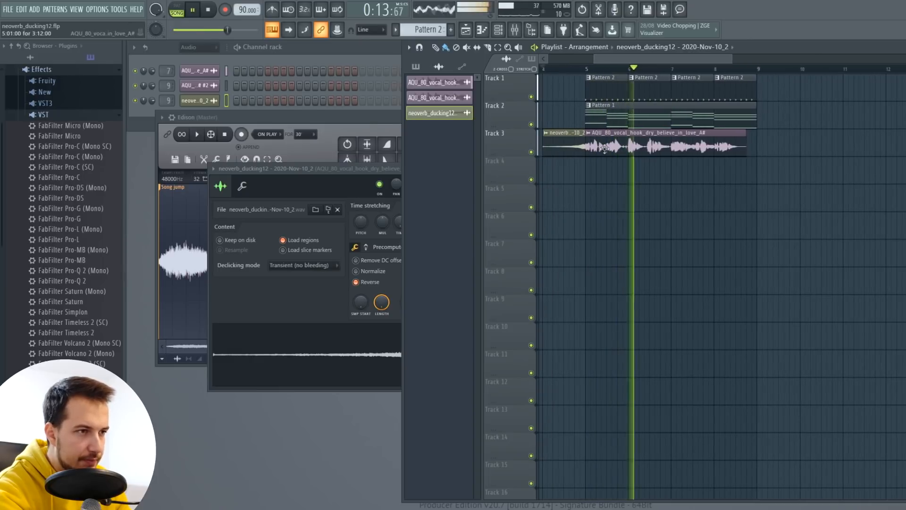
# Move the vocal hook clip down to Track 4 and audition the reversed reverb on Track 3 by itself
pyautogui.moveTo(610, 164); pyautogui.dragTo(610, 192)
pyautogui.press('space')
pyautogui.keyDown('ctrl'); pyautogui.click(531, 152); pyautogui.keyUp('ctrl')
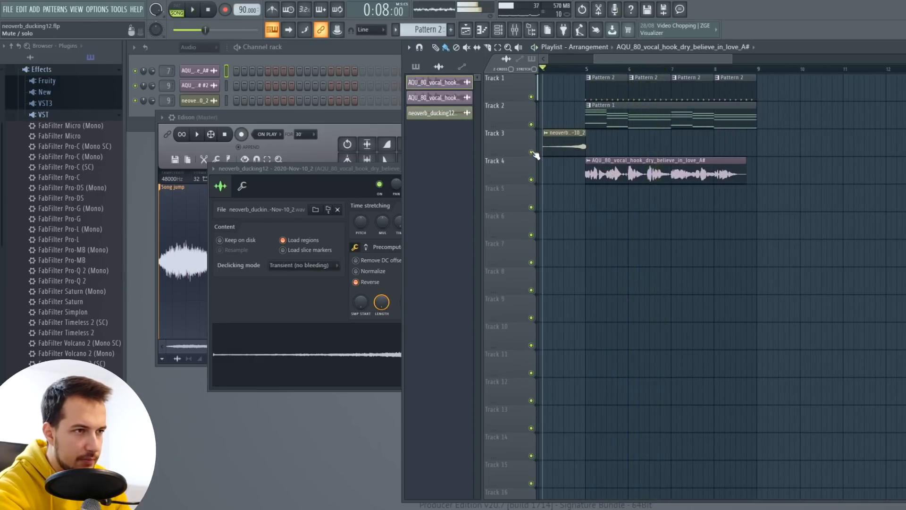
pyautogui.click(570, 69)
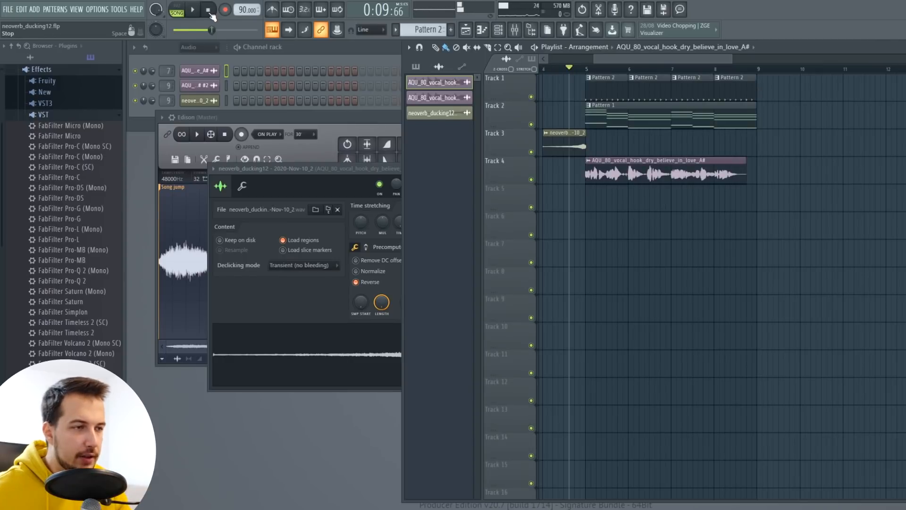
pyautogui.click(209, 13)
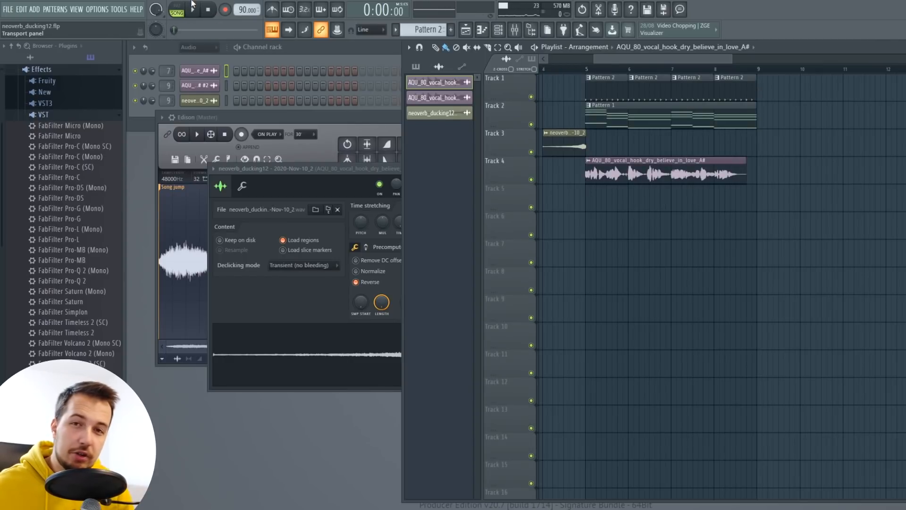
# Open the mixer and the first effect slot of mixer track 9
pyautogui.click(515, 34)
pyautogui.click(743, 276)
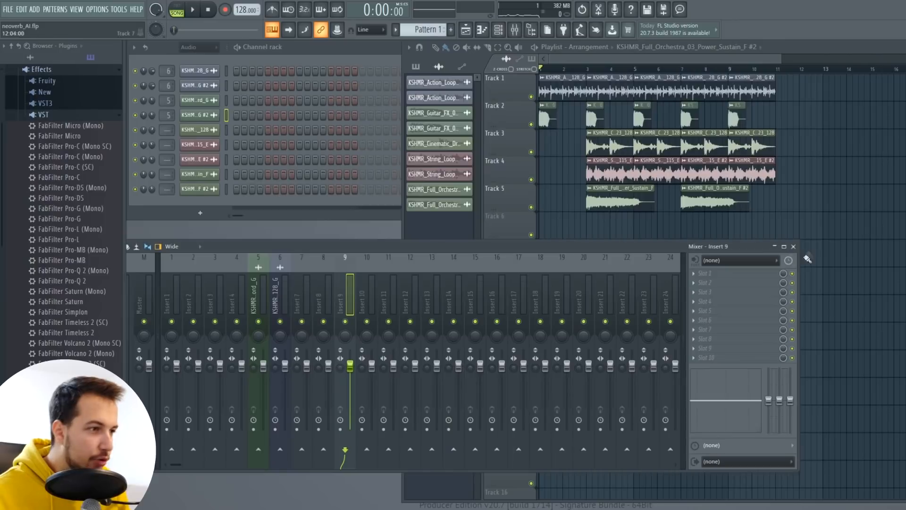
# Close the mixer and show all channels in the channel rack
pyautogui.click(794, 247)
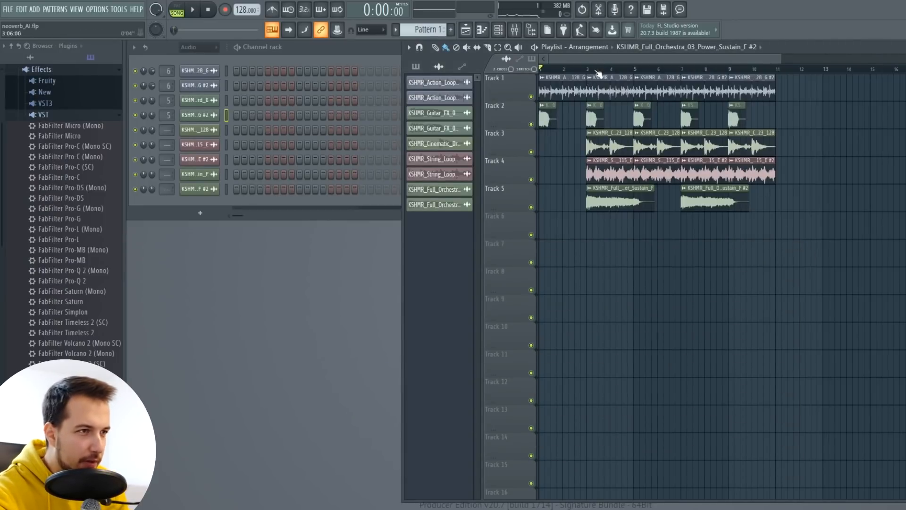
pyautogui.click(213, 51)
pyautogui.click(207, 58)
# Play the orchestral arrangement from the start with all tracks, keeping the playlist in view without the mixer
pyautogui.press('F9')
pyautogui.press('space')
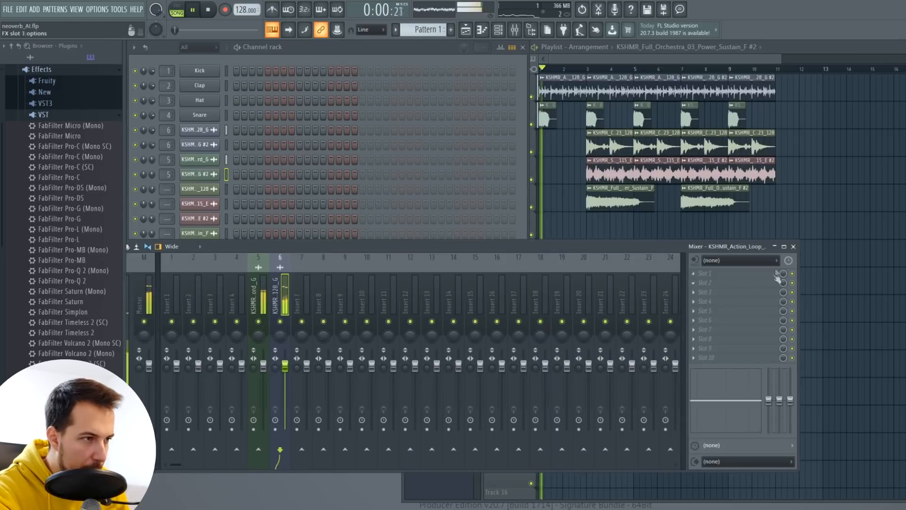
pyautogui.click(794, 247)
pyautogui.click(570, 60)
pyautogui.scroll(3, 570, 60)
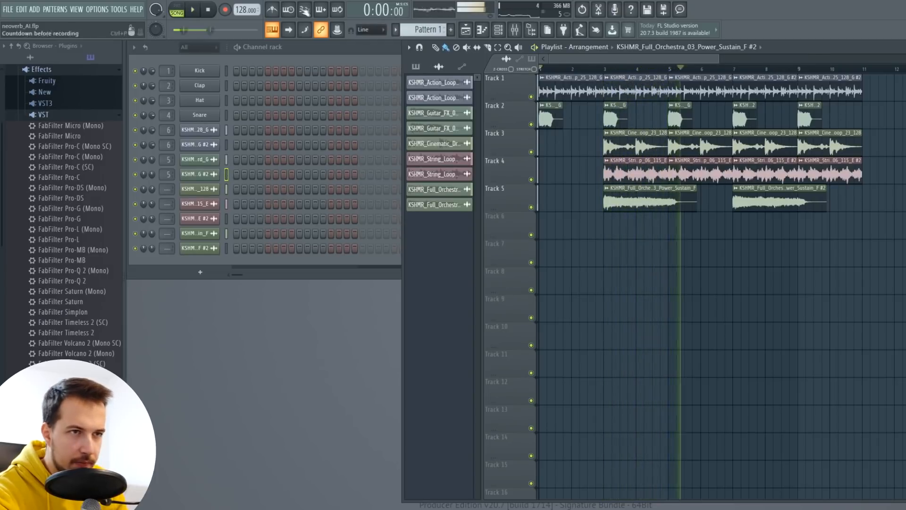
pyautogui.press('space')
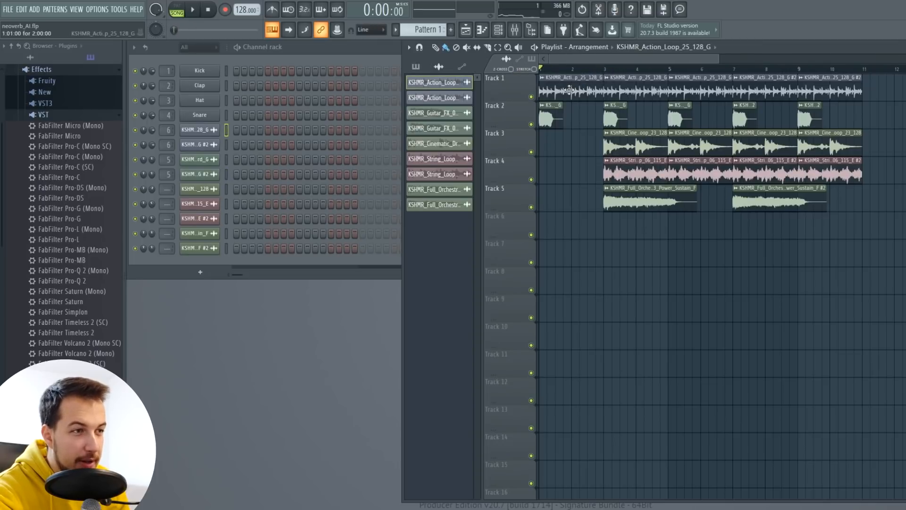
# Solo Track 2 in the playlist and audition its guitar power chord clips
pyautogui.keyDown('ctrl'); pyautogui.click(531, 125); pyautogui.keyUp('ctrl')
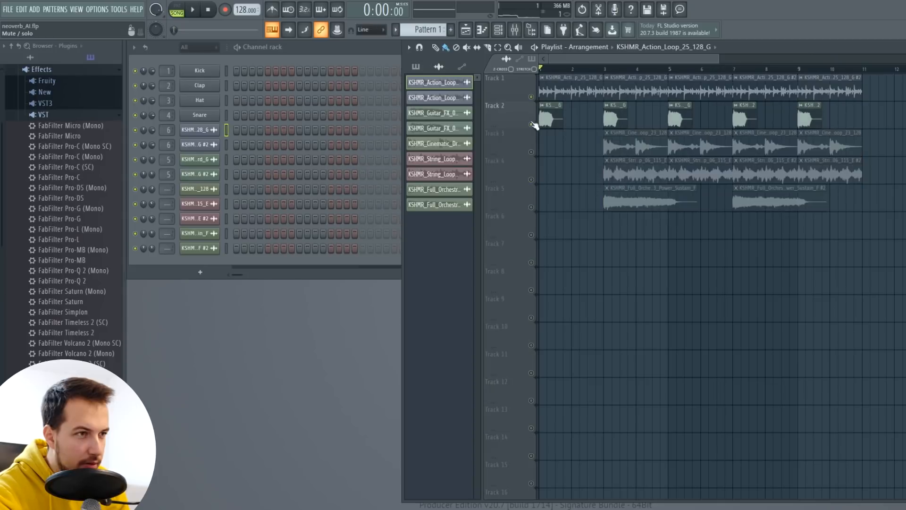
pyautogui.press('space')
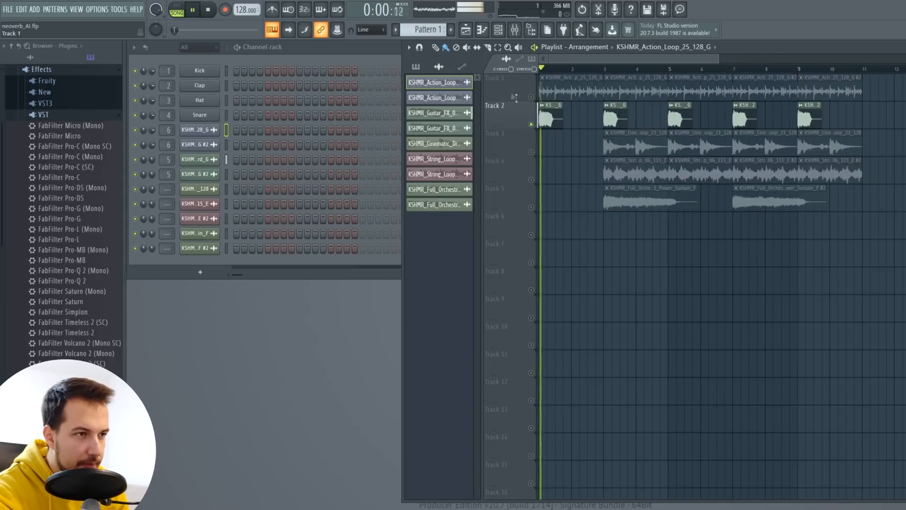
pyautogui.press('space')
# Load Neoverb in the first effect slot of the guitar clip's mixer track and open its Reverb Assistant
pyautogui.click(548, 118)
pyautogui.click(515, 36)
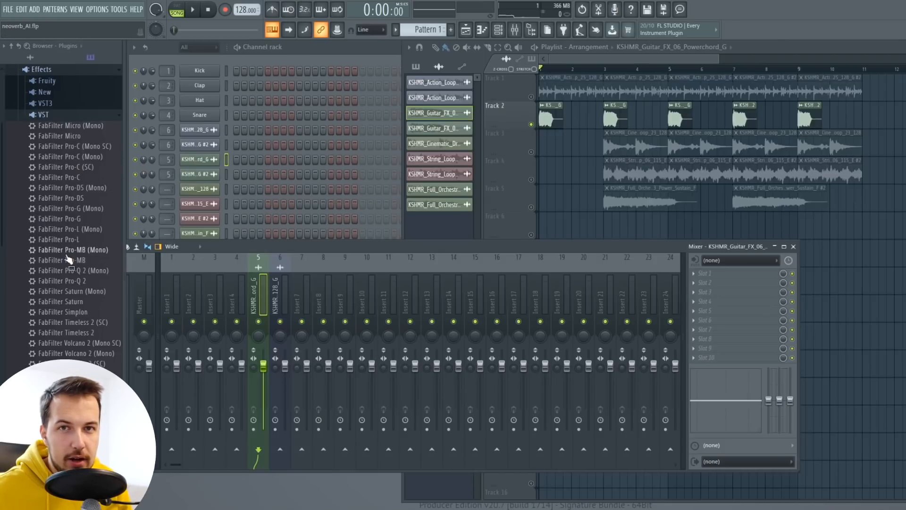
pyautogui.moveTo(558, 375); pyautogui.dragTo(710, 273)
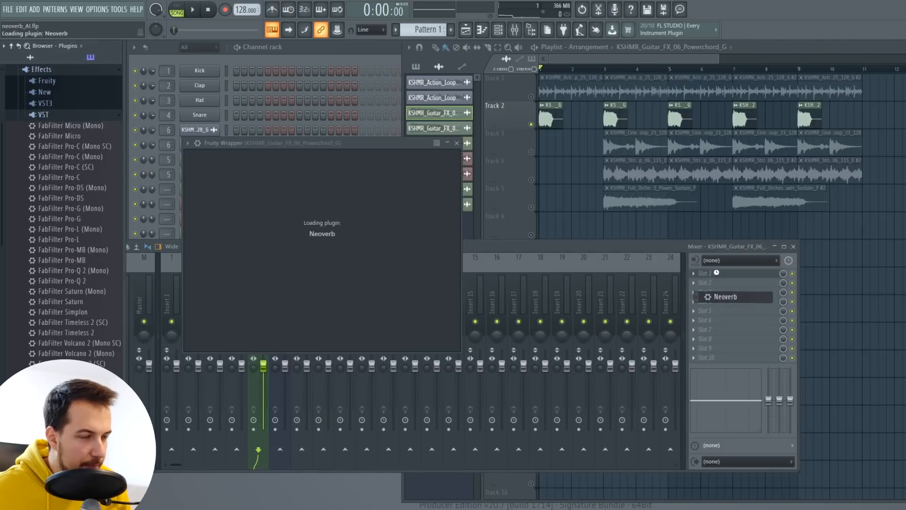
pyautogui.click(366, 163)
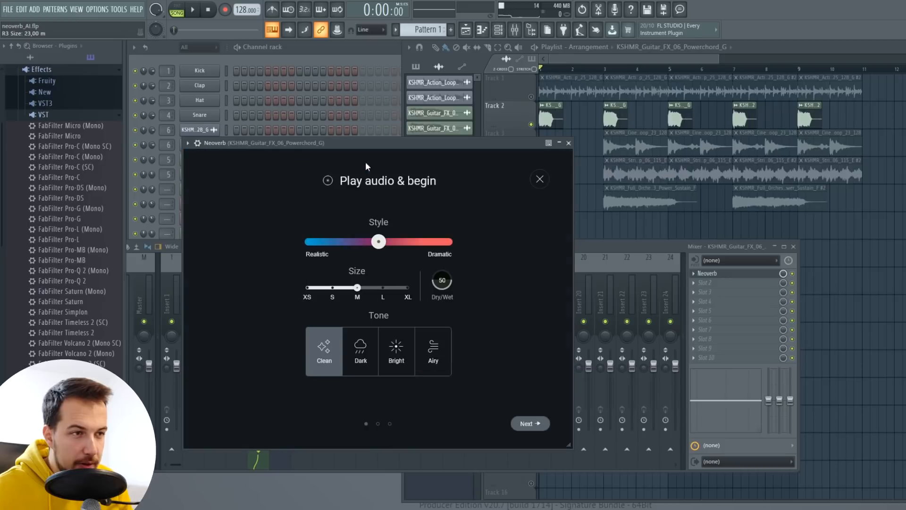
# Loop the first two bars of the playlist and play the soloed guitar through Neoverb
pyautogui.moveTo(572, 70); pyautogui.dragTo(538, 70)
pyautogui.click(345, 149)
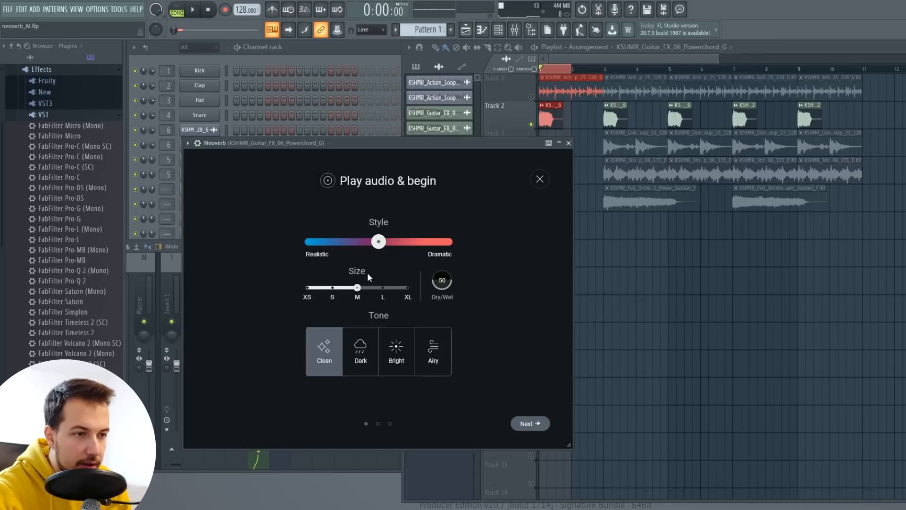
pyautogui.click(193, 11)
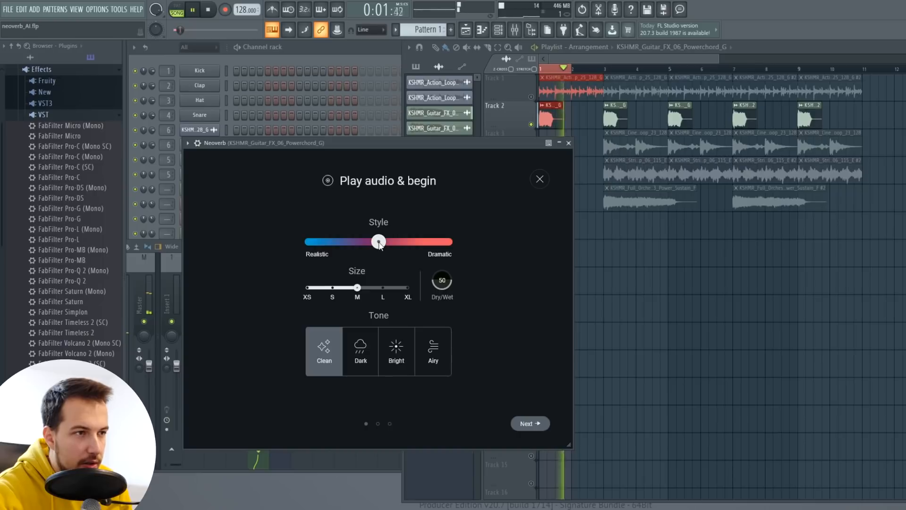
pyautogui.moveTo(604, 71); pyautogui.dragTo(540, 72)
pyautogui.click(395, 148)
# Set the guitar's Reverb Assistant to a style near Dramatic, size XL and Dry/Wet 42
pyautogui.moveTo(378, 242); pyautogui.dragTo(427, 243)
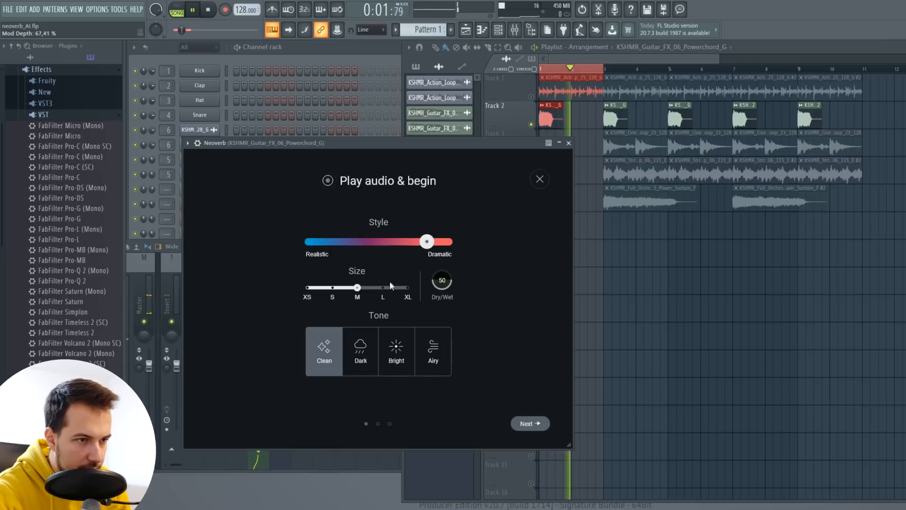
pyautogui.click(406, 294)
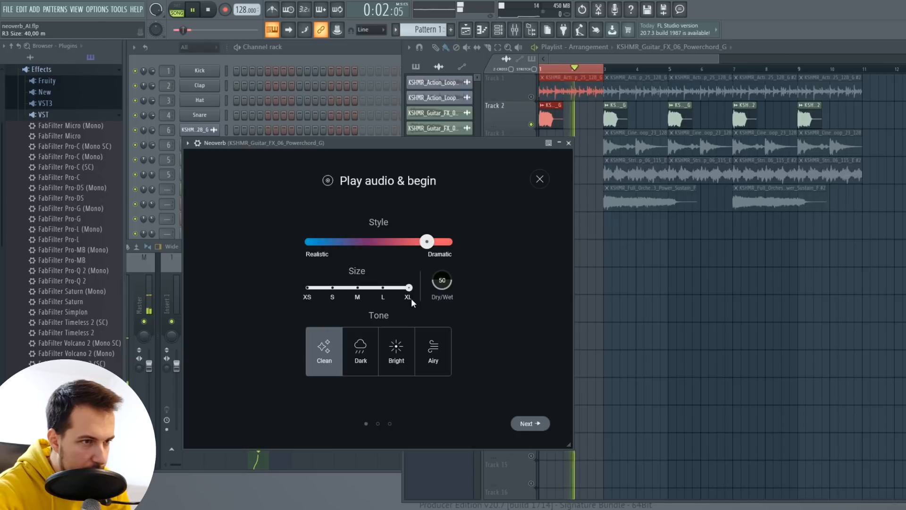
pyautogui.moveTo(442, 282); pyautogui.dragTo(443, 291)
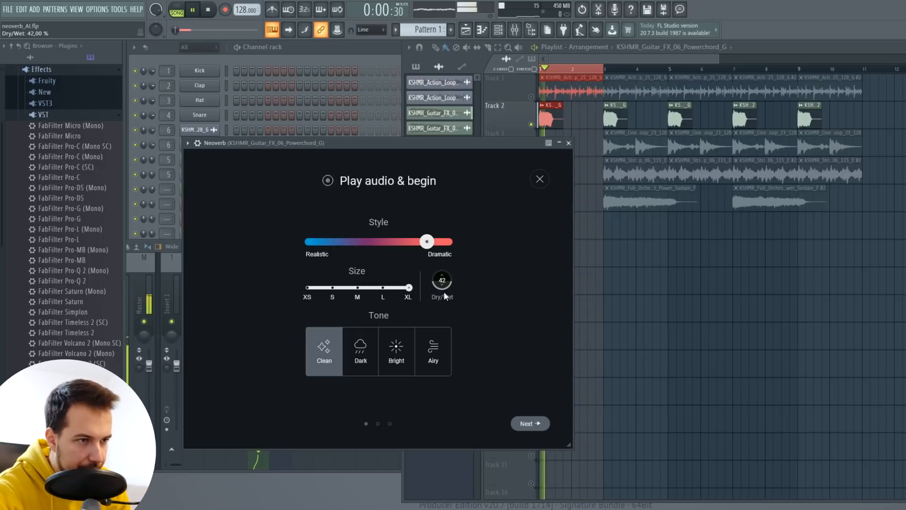
# Try the Dark and Bright tones in the Reverb Assistant, return to Clean and stop playback
pyautogui.click(369, 348)
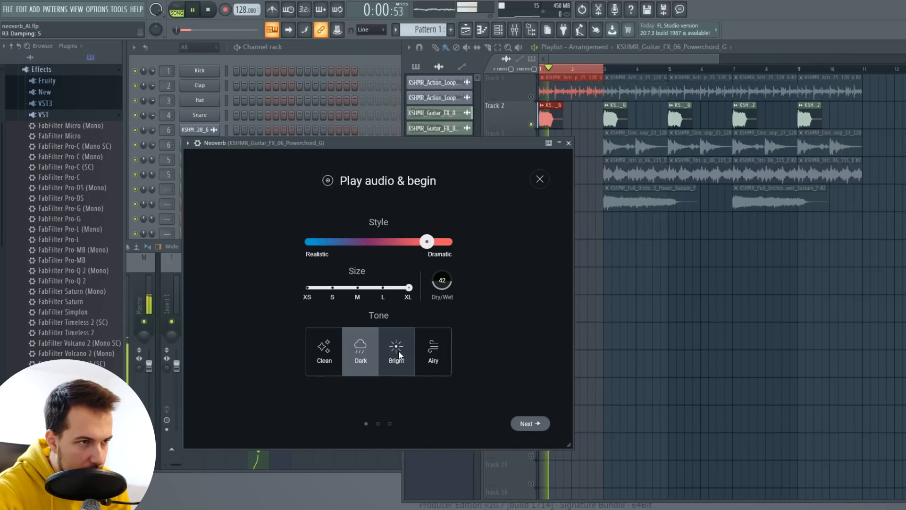
pyautogui.click(398, 351)
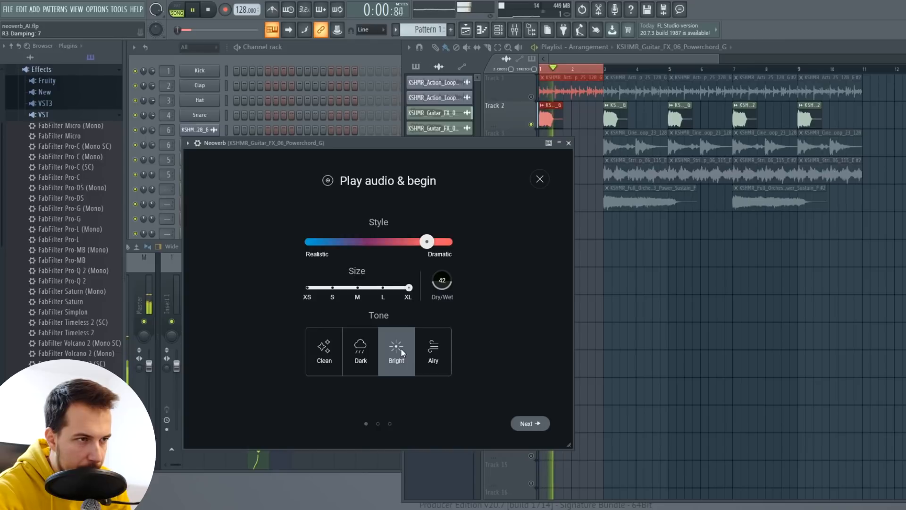
pyautogui.click(324, 349)
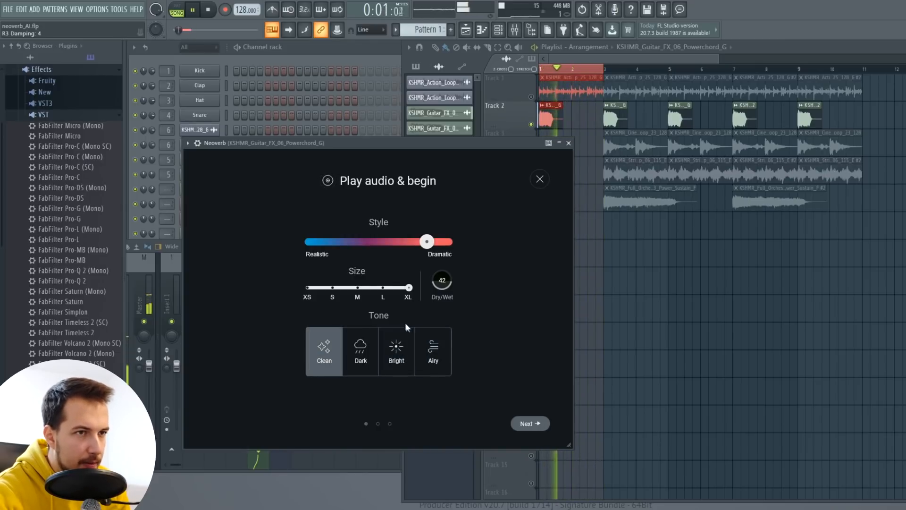
pyautogui.press('space')
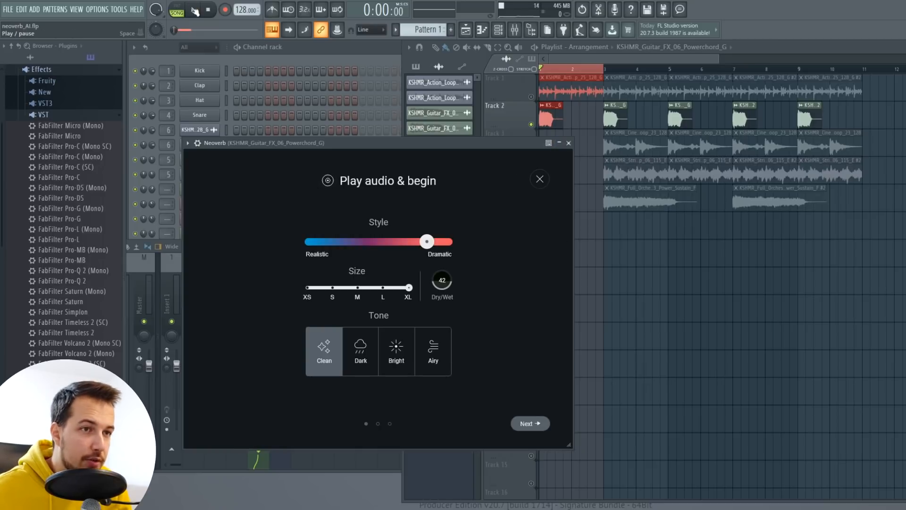
# Run the Reverb Assistant analysis on the looped guitar and accept its suggestion
pyautogui.click(540, 420)
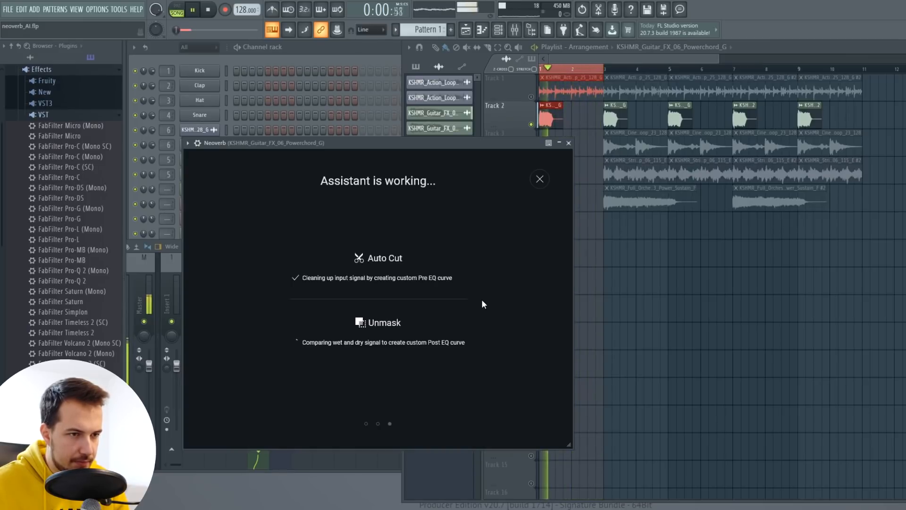
pyautogui.press('space')
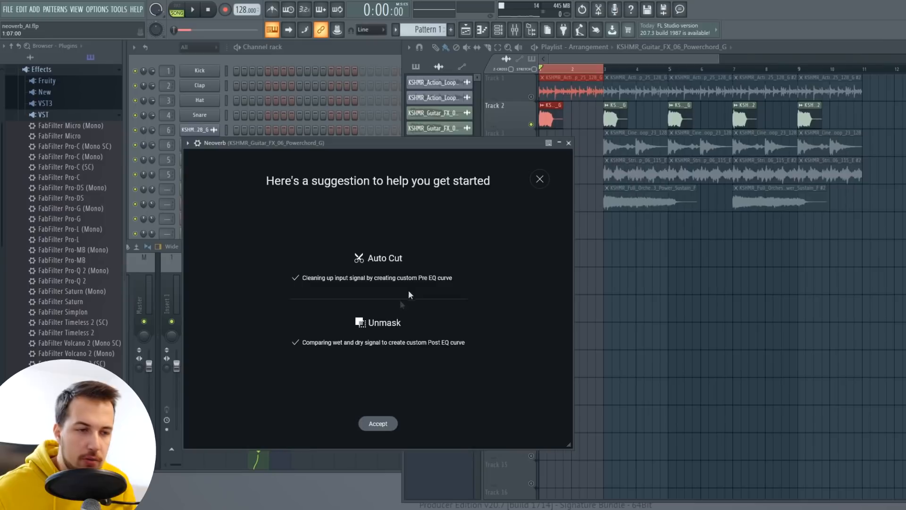
pyautogui.click(392, 425)
# Play the guitar with the suggested reverb and inspect the Pre EQ and Reverb EQ curves
pyautogui.click(201, 11)
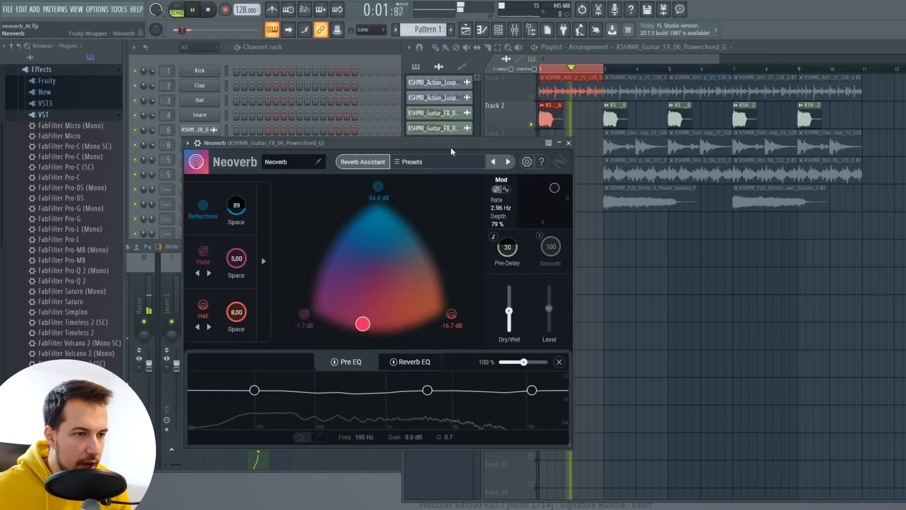
pyautogui.press('space')
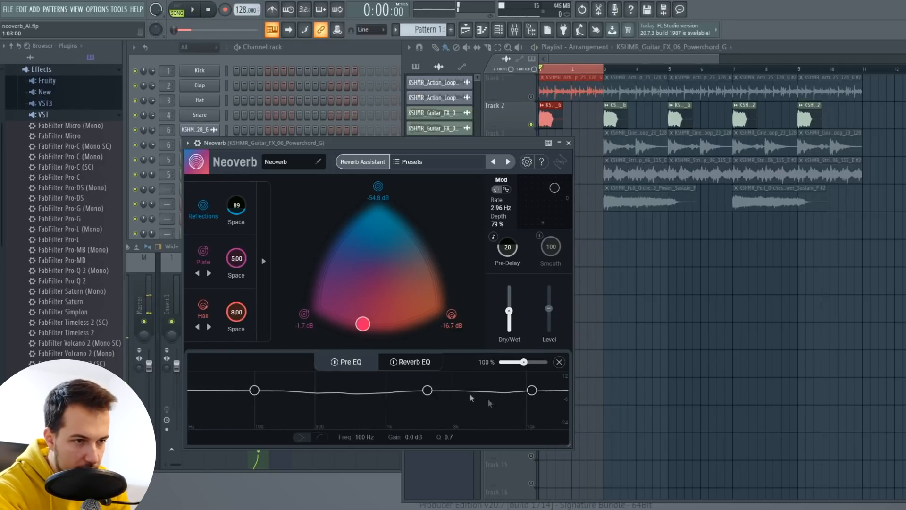
pyautogui.click(412, 363)
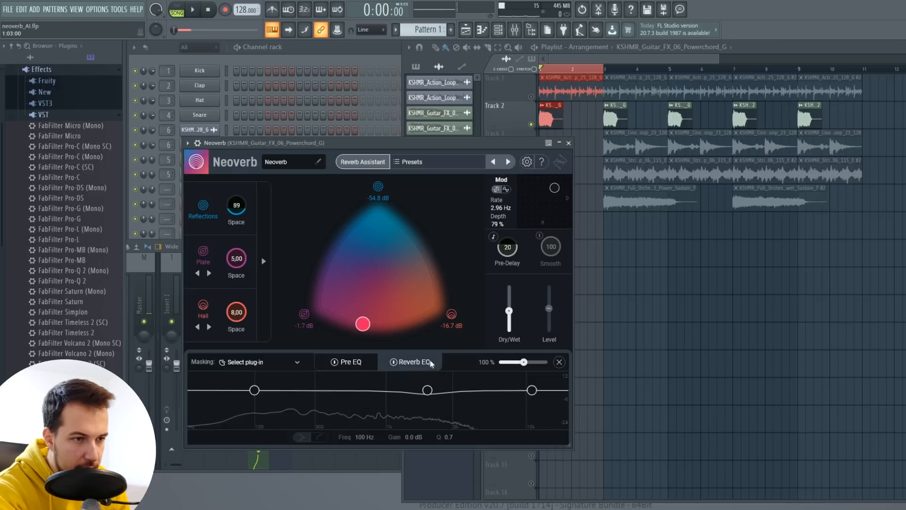
pyautogui.click(347, 362)
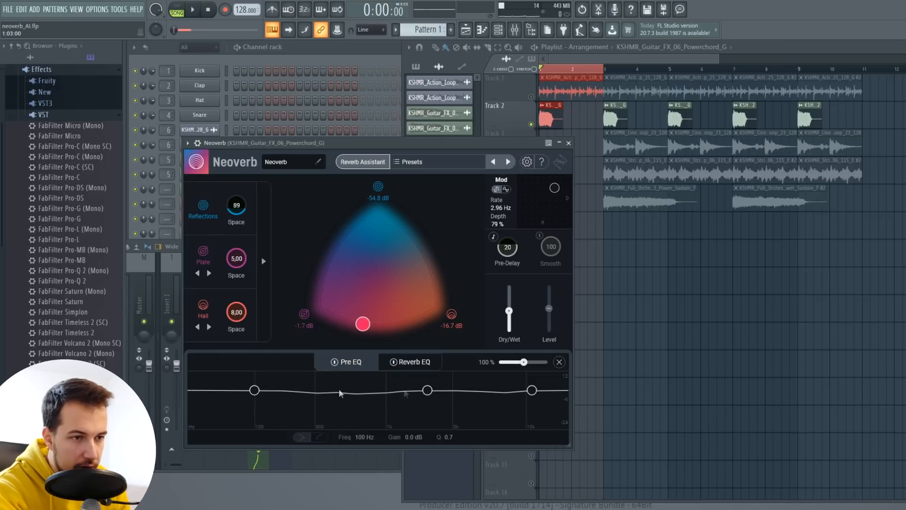
# Boost the highs in the Reverb EQ by moving the high band to about 5119 Hz with 4.6 dB gain
pyautogui.click(409, 362)
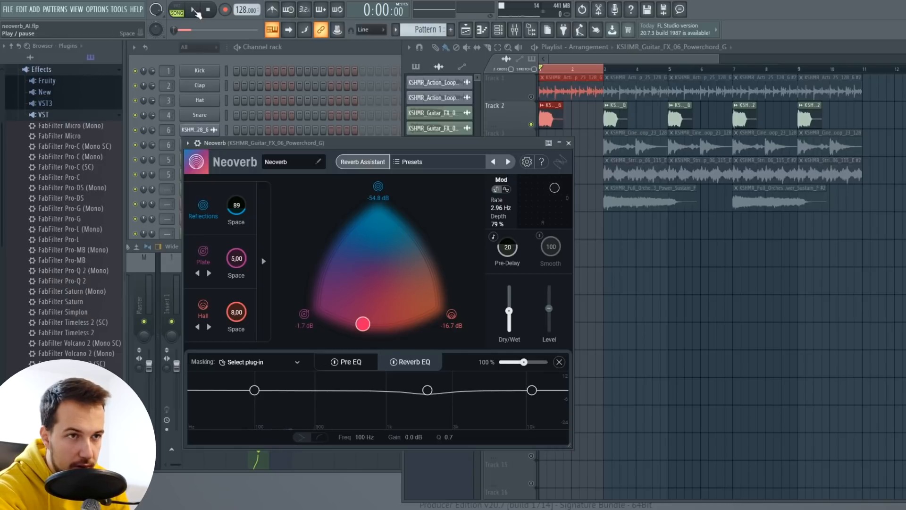
pyautogui.moveTo(533, 391); pyautogui.dragTo(494, 378)
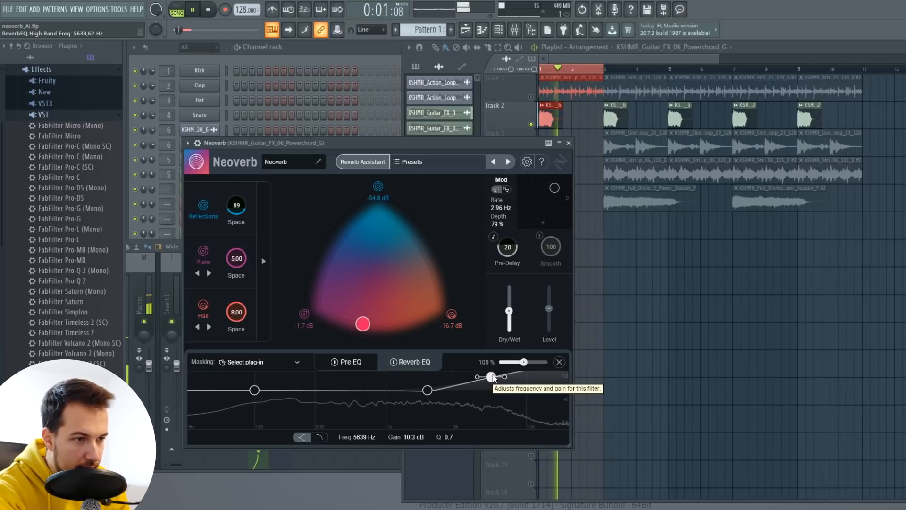
pyautogui.moveTo(493, 378); pyautogui.dragTo(496, 386)
pyautogui.moveTo(430, 393)
pyautogui.mouseDown()
pyautogui.moveTo(429, 382)
pyautogui.moveTo(428, 390)
pyautogui.mouseUp()
pyautogui.moveTo(496, 386); pyautogui.dragTo(483, 385)
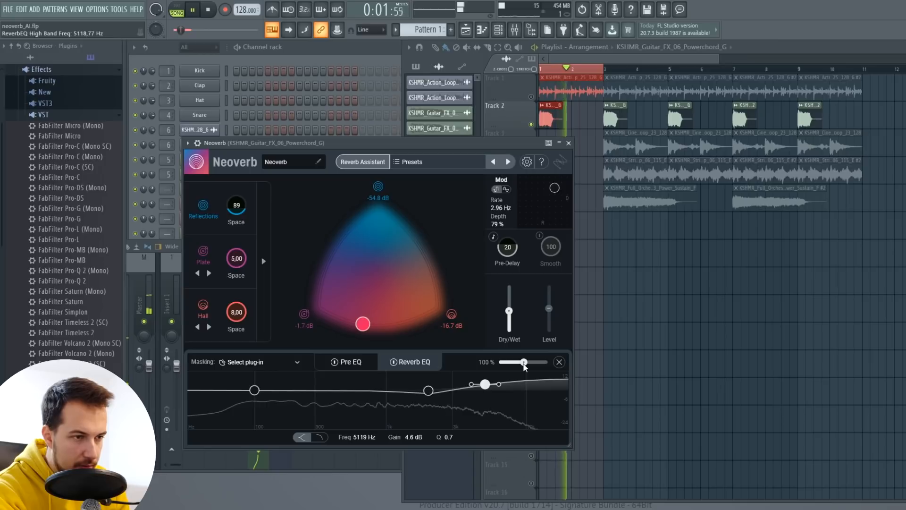
# Review the Pre EQ and the detailed Reflections, Plate and Hall parameters, and return to the blend pad
pyautogui.click(349, 361)
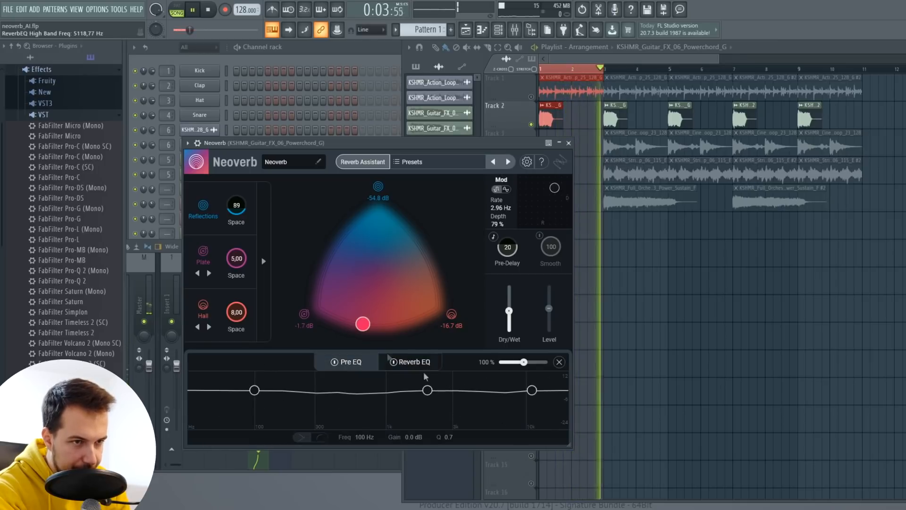
pyautogui.click(264, 261)
pyautogui.press('space')
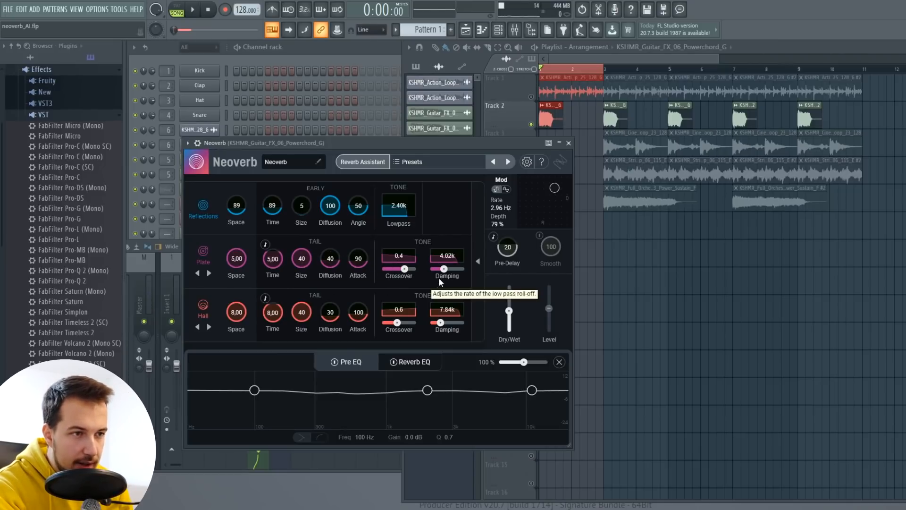
pyautogui.click(478, 261)
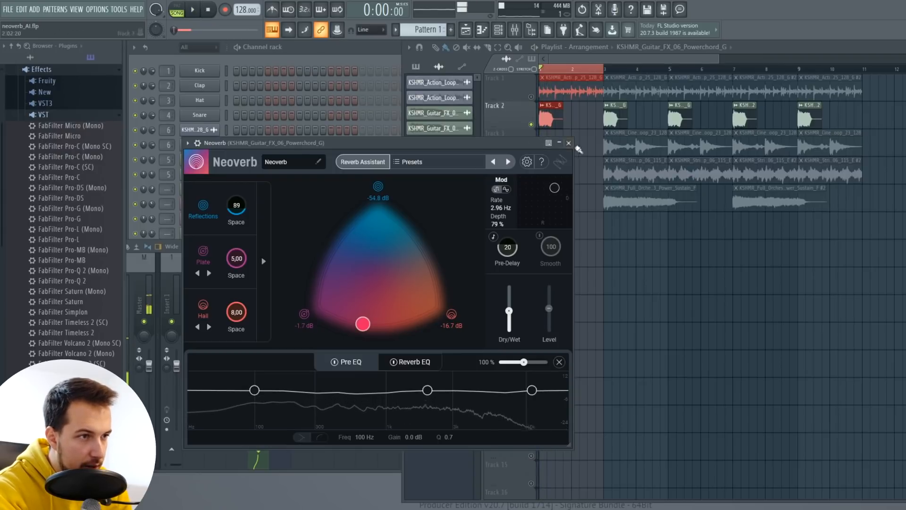
# Clear the playlist loop selection, solo Track 1 and load Neoverb in the first slot of the action loop's mixer track
pyautogui.click(569, 143)
pyautogui.rightClick(531, 97)
pyautogui.keyDown('ctrl'); pyautogui.click(547, 72); pyautogui.keyUp('ctrl')
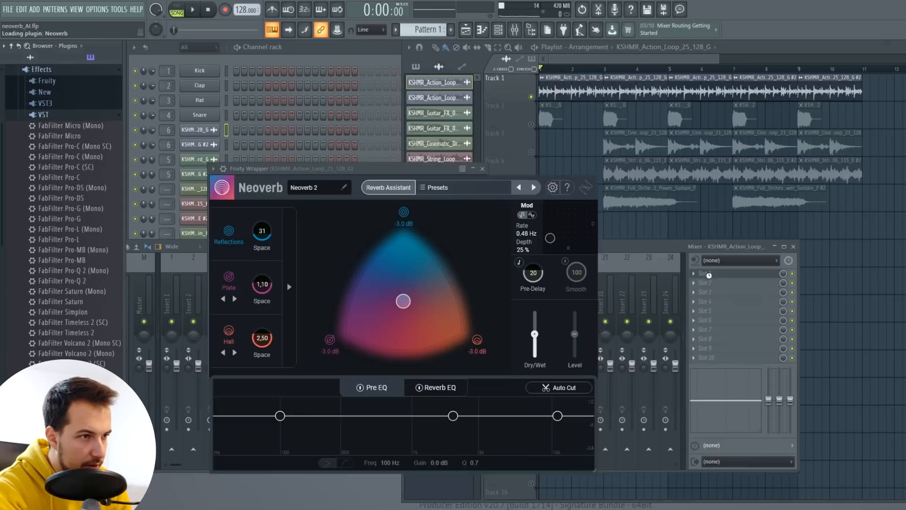
# Play the action loop, start Neoverb's Reverb Assistant and set the Style slightly on the Realistic side of centre
pyautogui.press('space')
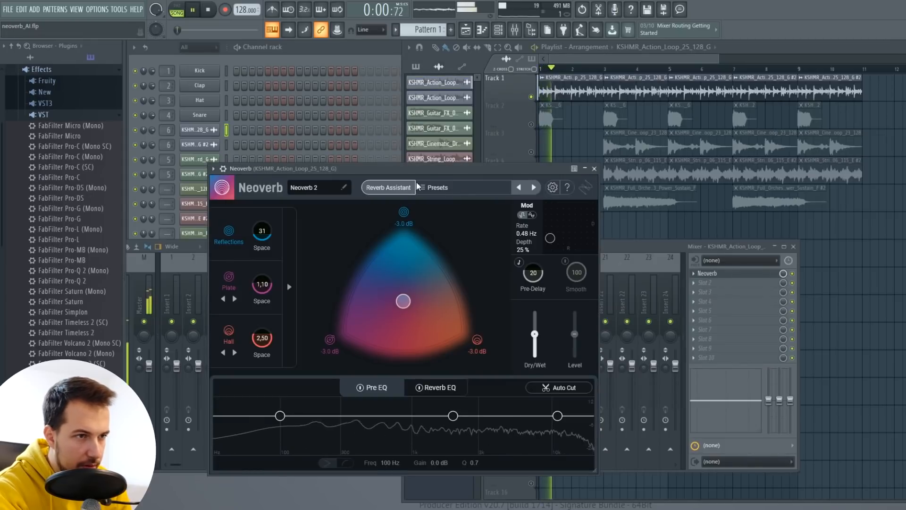
pyautogui.click(396, 186)
pyautogui.moveTo(404, 267)
pyautogui.mouseDown()
pyautogui.moveTo(414, 268)
pyautogui.moveTo(398, 267)
pyautogui.mouseUp()
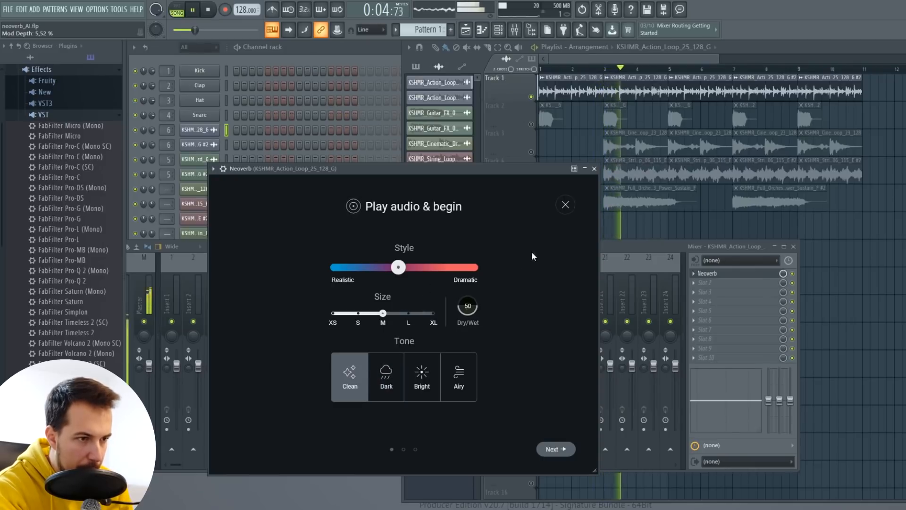
pyautogui.moveTo(399, 267)
pyautogui.mouseDown()
pyautogui.moveTo(419, 267)
pyautogui.moveTo(395, 269)
pyautogui.mouseUp()
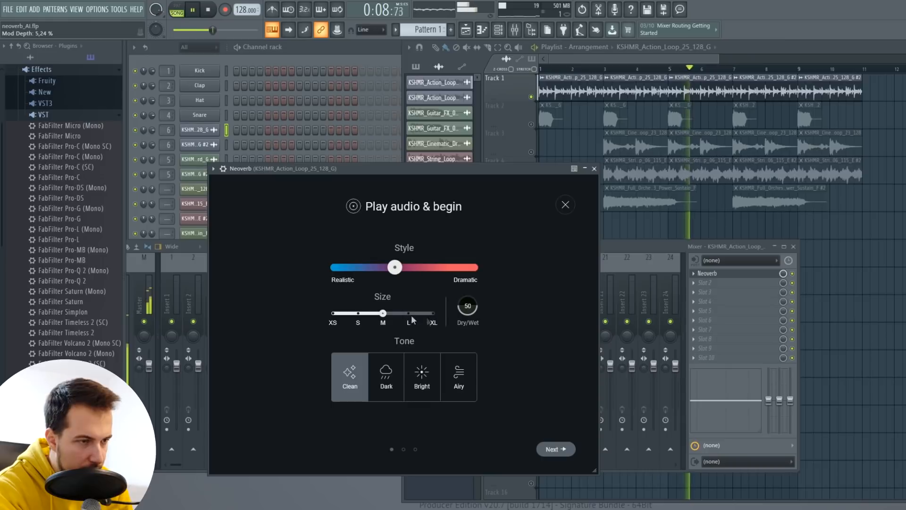
pyautogui.moveTo(395, 267); pyautogui.dragTo(392, 268)
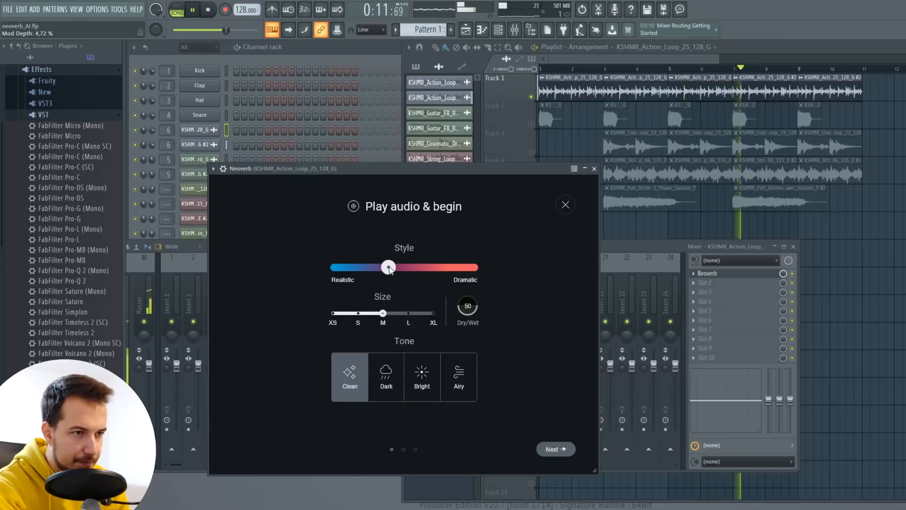
# Try the Dark and Bright tones, settle on Clean and set the assistant's Size to L while the loop plays
pyautogui.click(386, 374)
pyautogui.click(420, 376)
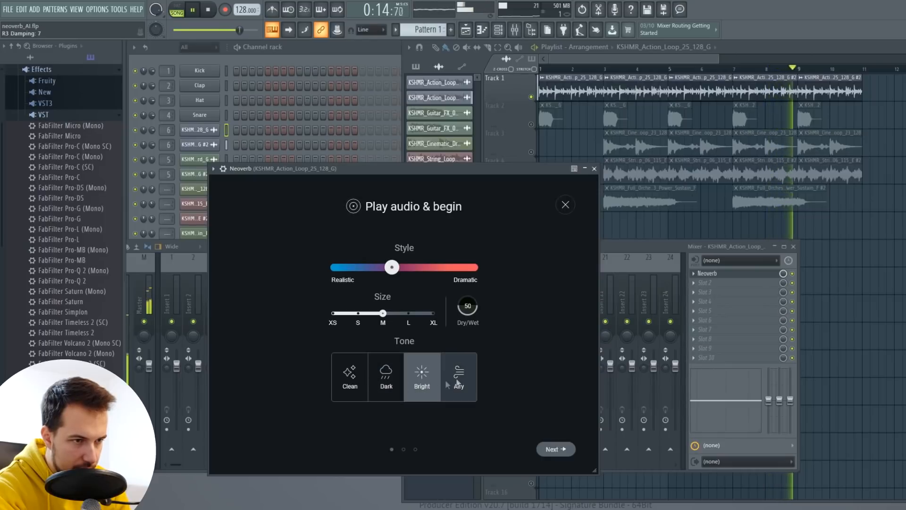
pyautogui.click(349, 377)
pyautogui.press('space')
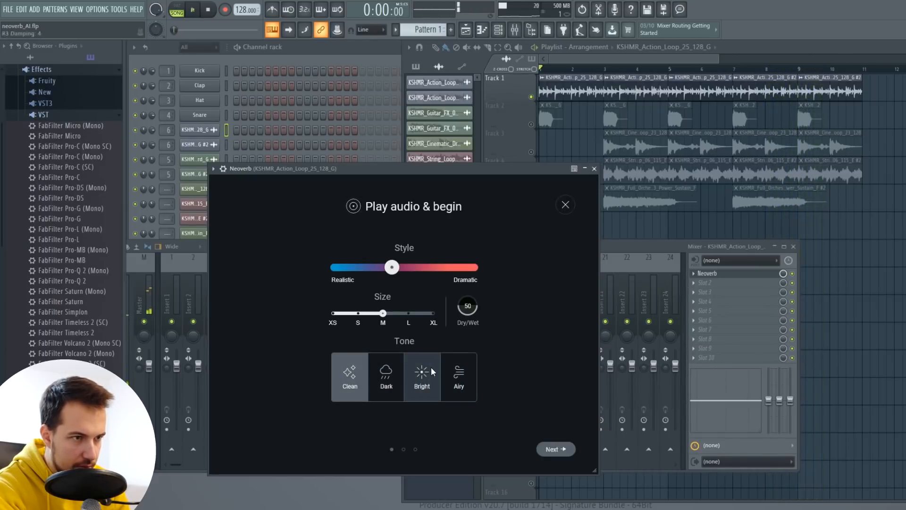
pyautogui.press('space')
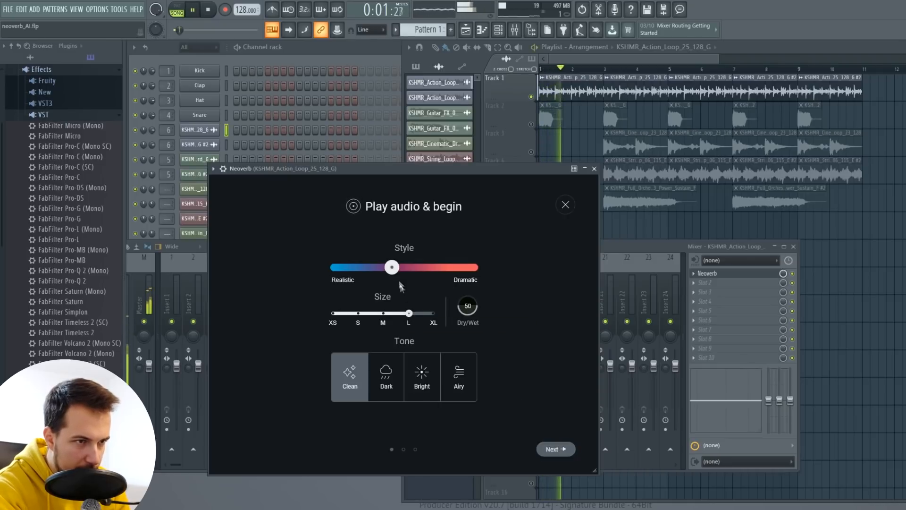
# Run the assistant's analysis on the action loop, accept the suggested reverb and close Neoverb
pyautogui.click(555, 449)
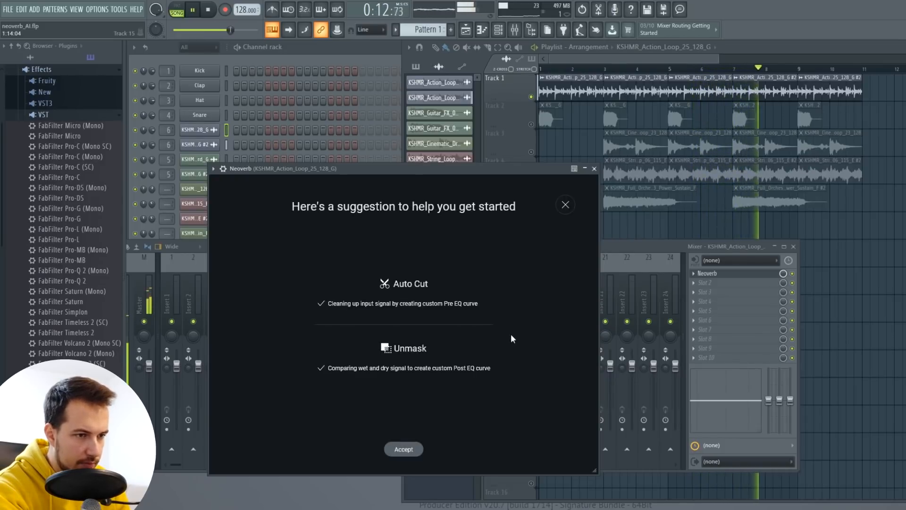
pyautogui.click(398, 443)
pyautogui.click(594, 169)
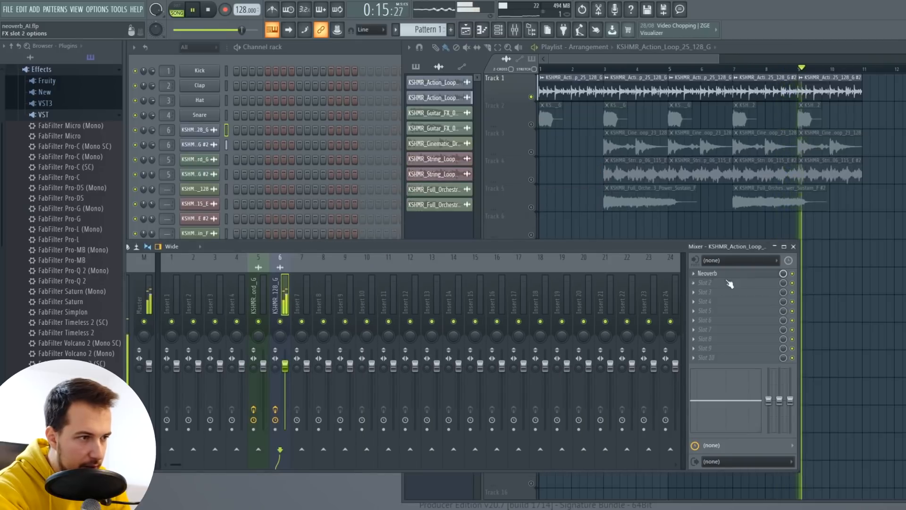
pyautogui.press('space')
pyautogui.press('space')
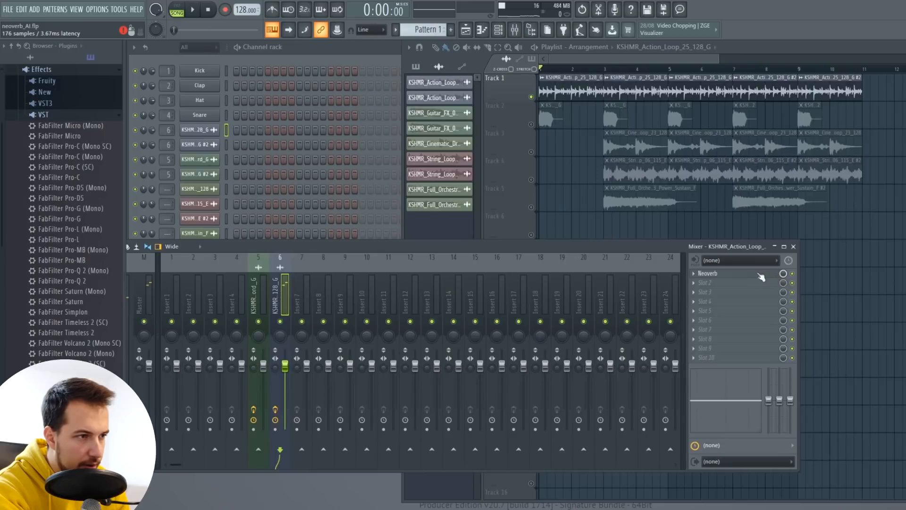
# Reopen Neoverb, lower its Dry/Wet mix below 30% and raise the output level to 1.6 dB during playback
pyautogui.click(763, 277)
pyautogui.moveTo(538, 340); pyautogui.dragTo(537, 346)
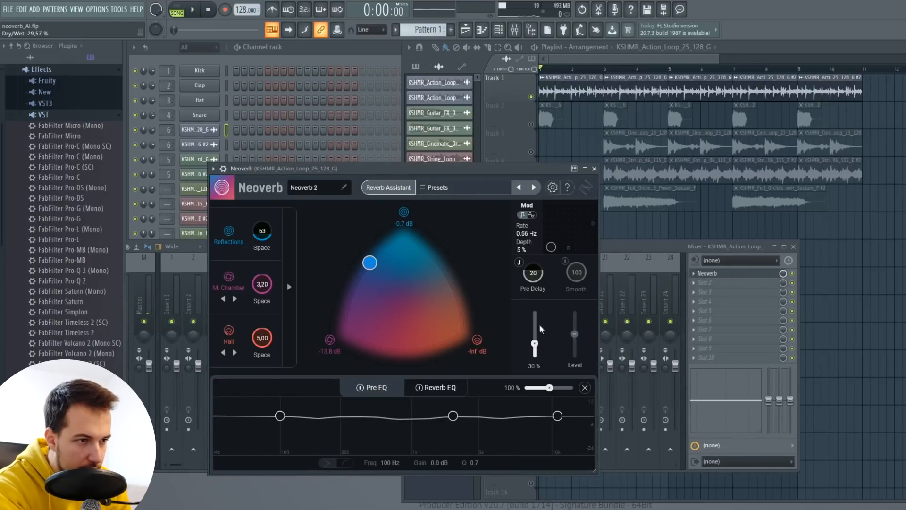
pyautogui.press('space')
pyautogui.moveTo(535, 330); pyautogui.dragTo(535, 350)
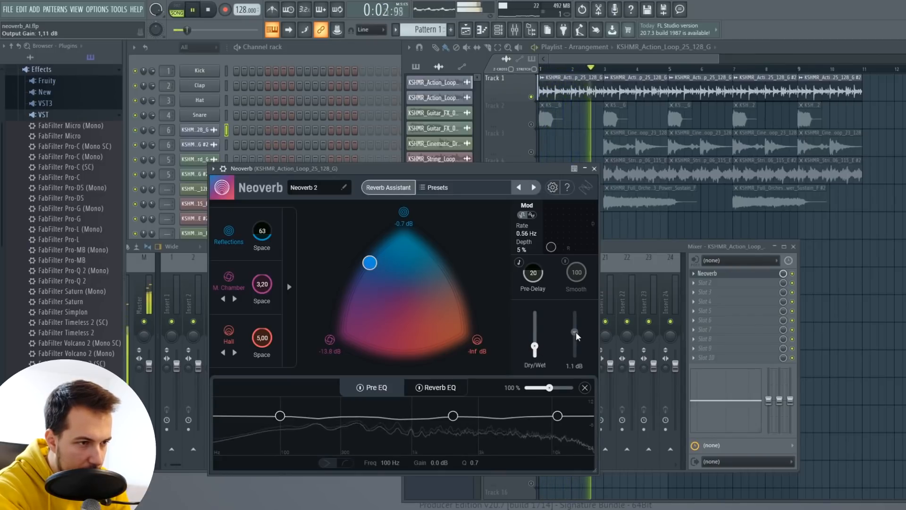
pyautogui.moveTo(575, 334); pyautogui.dragTo(577, 330)
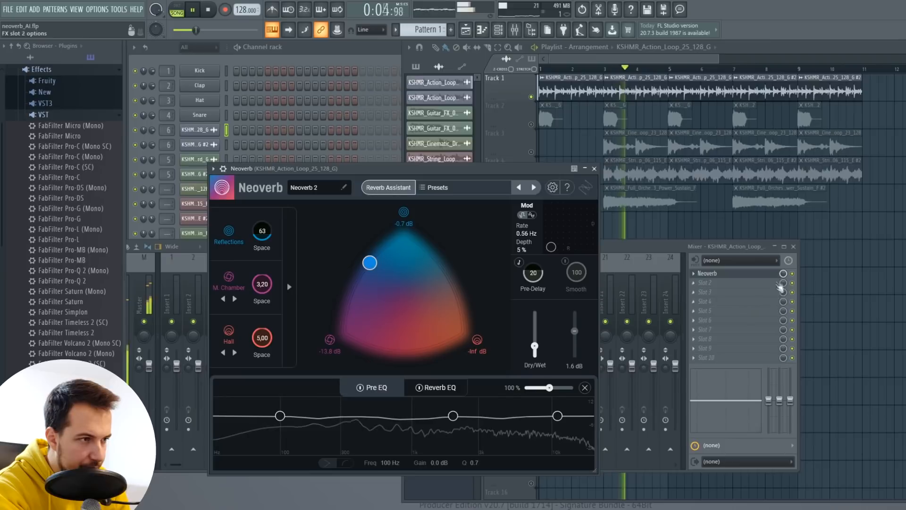
# Compare the action loop with and without Neoverb, stop playback and close the plugin and the mixer
pyautogui.click(793, 274)
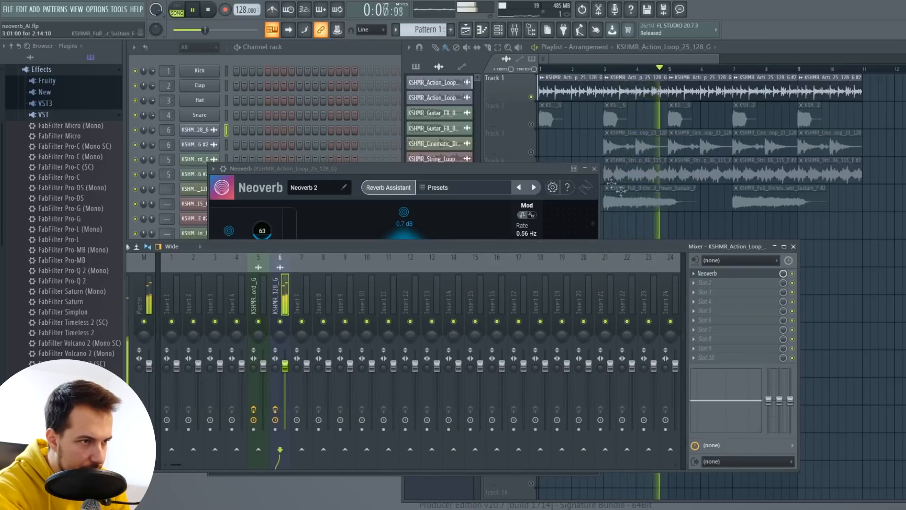
pyautogui.click(594, 169)
pyautogui.press('space')
pyautogui.press('F9')
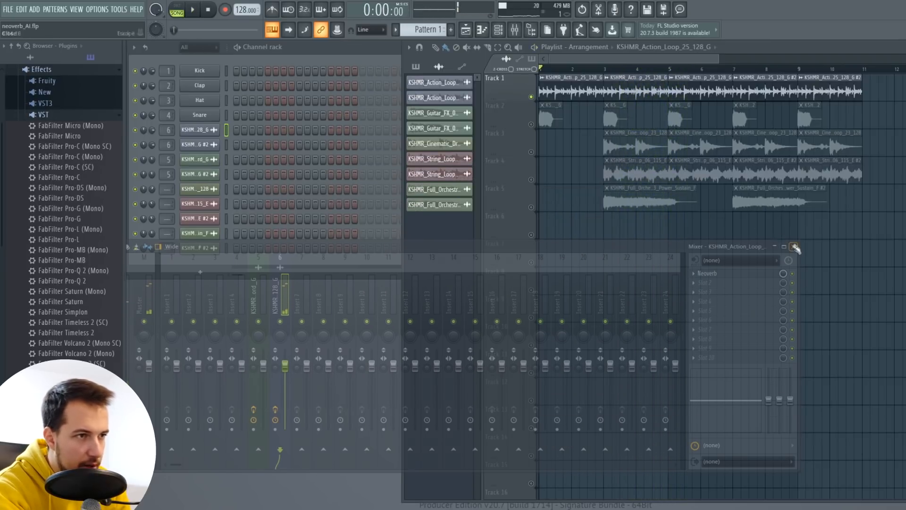
# Unsolo Track 1, shift the clips from bar 3 onward two bars later and duplicate the Track 1 and 2 intro clips into the gap
pyautogui.rightClick(517, 119)
pyautogui.rightClick(531, 124)
pyautogui.rightClick(531, 124)
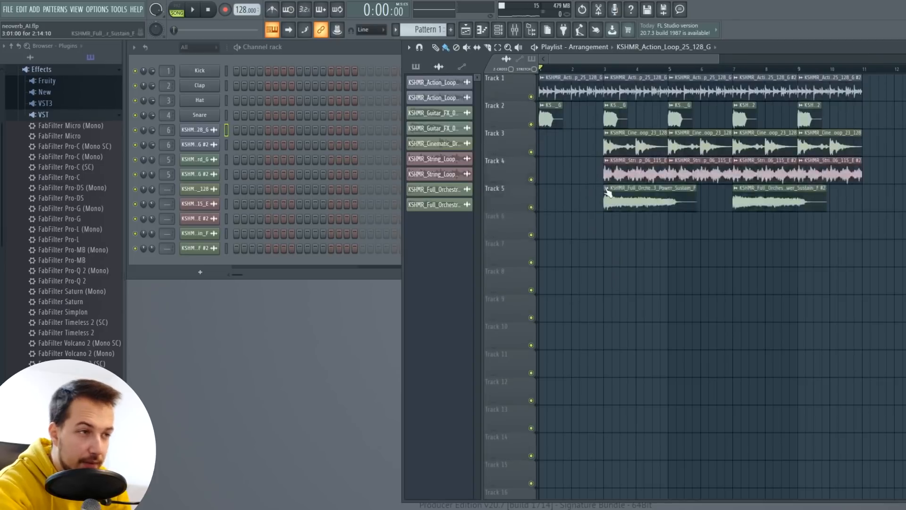
pyautogui.moveTo(622, 89); pyautogui.dragTo(511, 115)
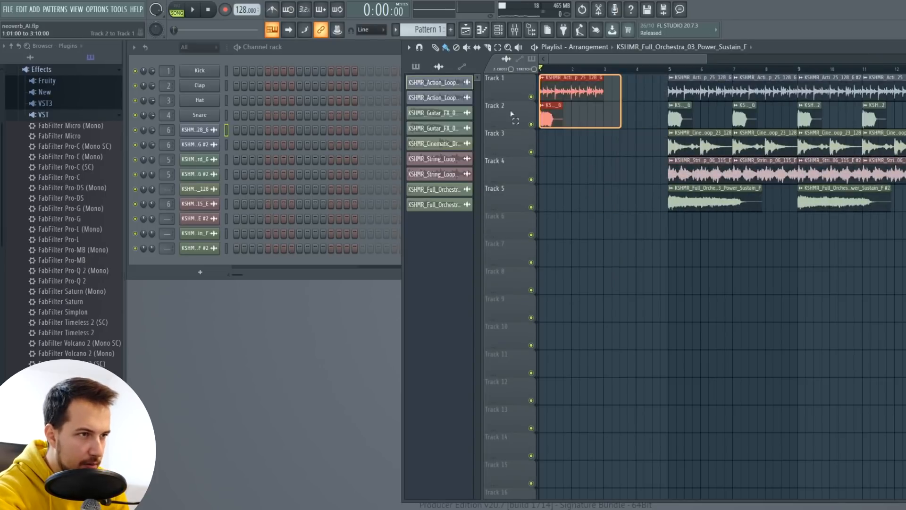
pyautogui.hotkey('ctrl', 'b')
# Play the extended arrangement from the intro through bar 12 to hear all tracks together with the reverbs
pyautogui.press('space')
pyautogui.rightClick(612, 200)
pyautogui.moveTo(659, 60); pyautogui.dragTo(670, 63)
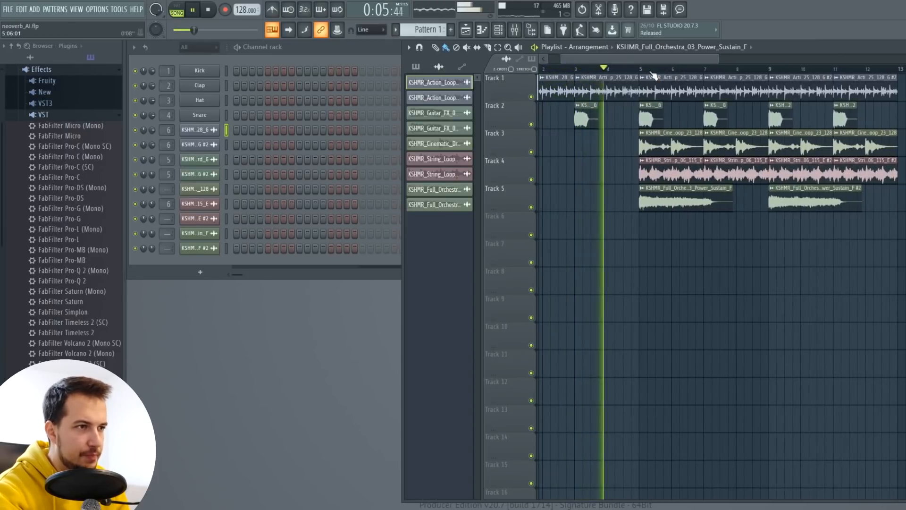
pyautogui.scroll(4, 649, 76)
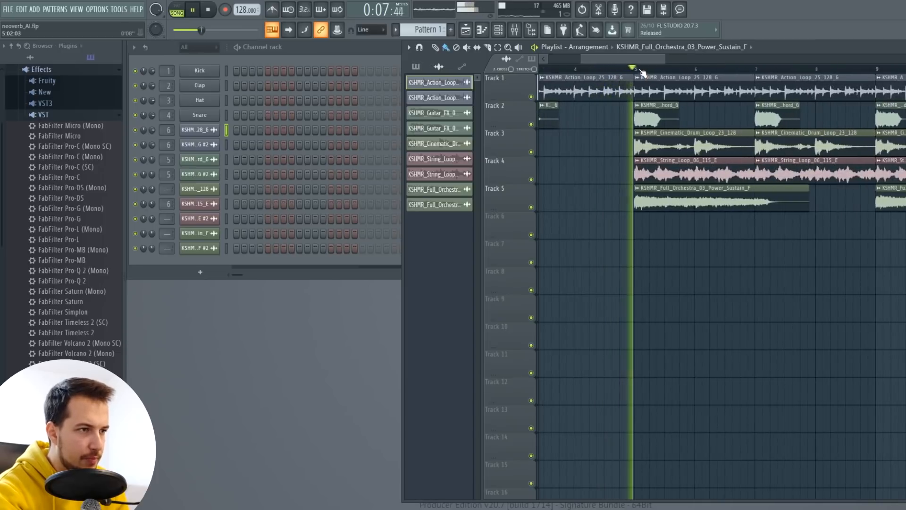
pyautogui.moveTo(666, 61); pyautogui.dragTo(784, 74)
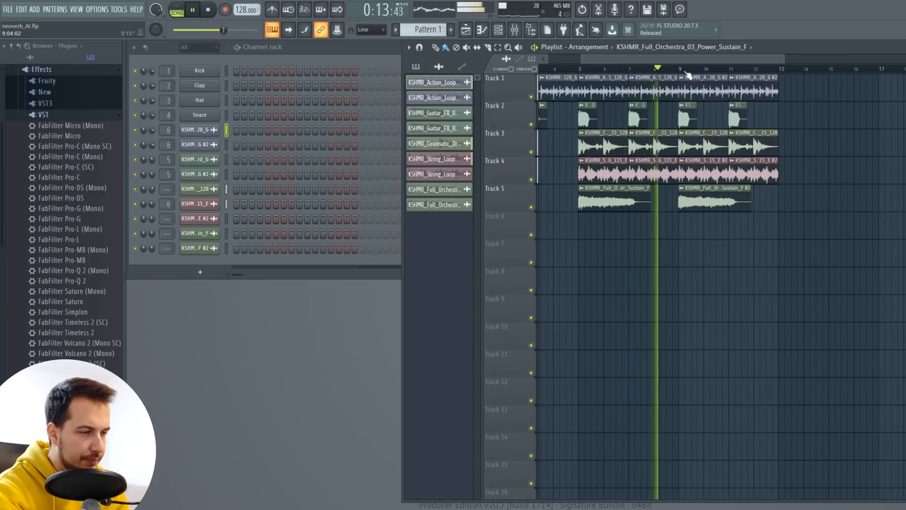
pyautogui.moveTo(698, 61); pyautogui.dragTo(705, 62)
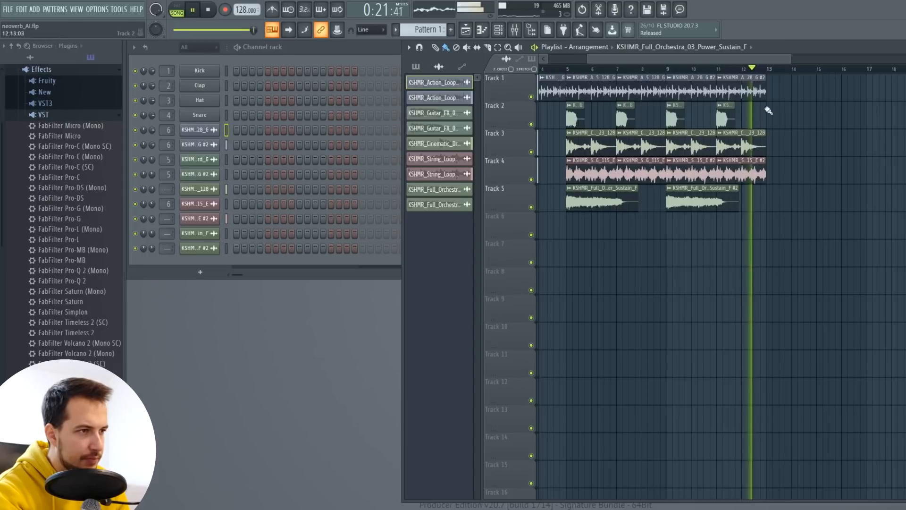
pyautogui.press('space')
# Bypass Neoverb on the guitar and action loop mixer tracks and play the arrangement from bar 5 without reverb
pyautogui.click(514, 34)
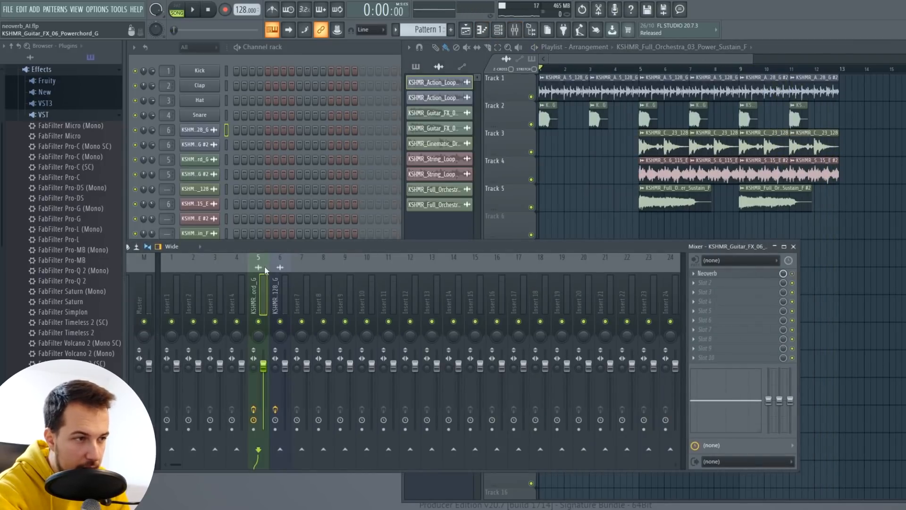
pyautogui.click(638, 70)
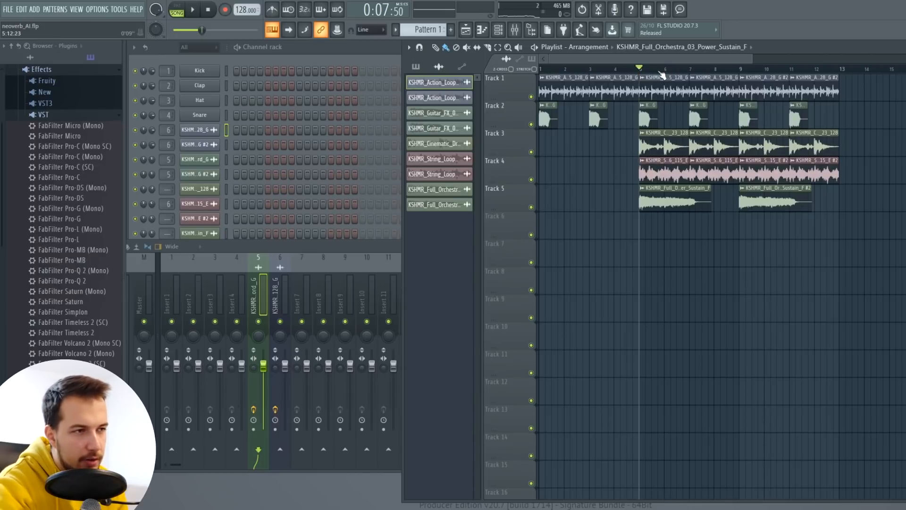
pyautogui.press('space')
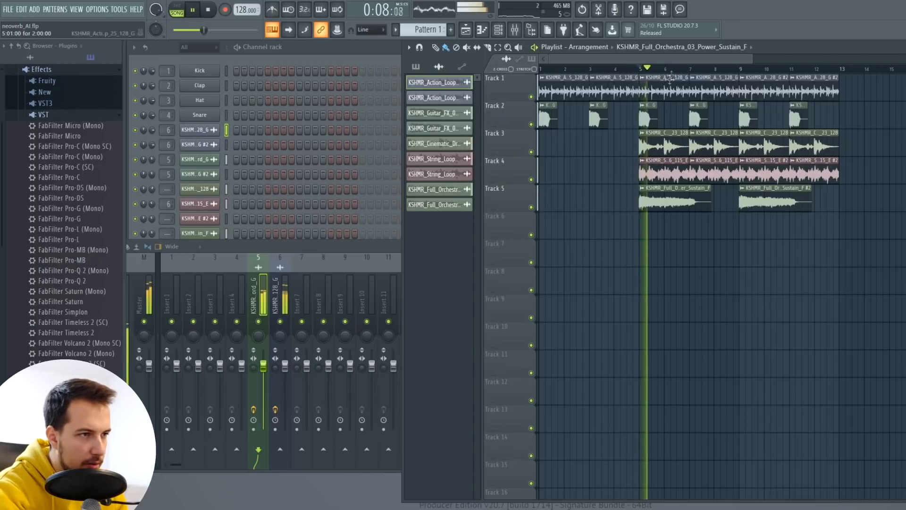
pyautogui.press('space')
pyautogui.press('space')
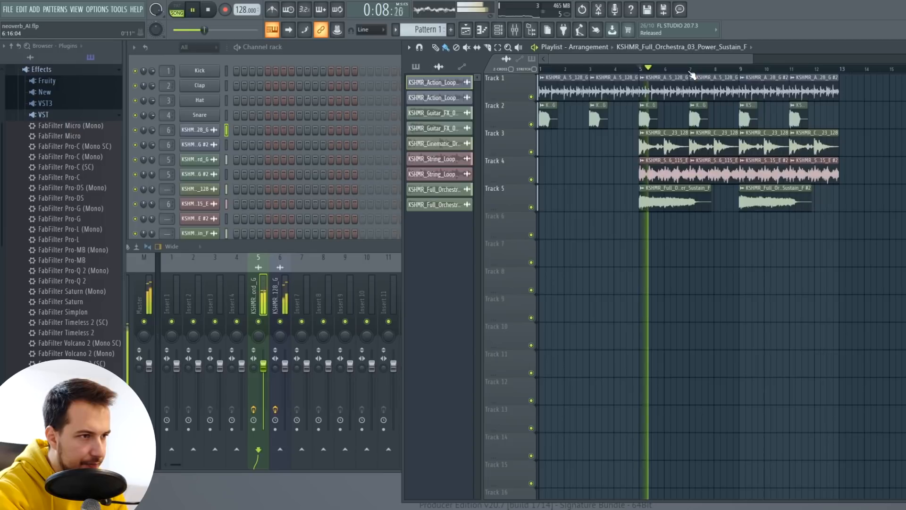
# Re-enable Neoverb on the action loop's mixer track, play the section from bar 5 for comparison and close the mixer
pyautogui.click(267, 286)
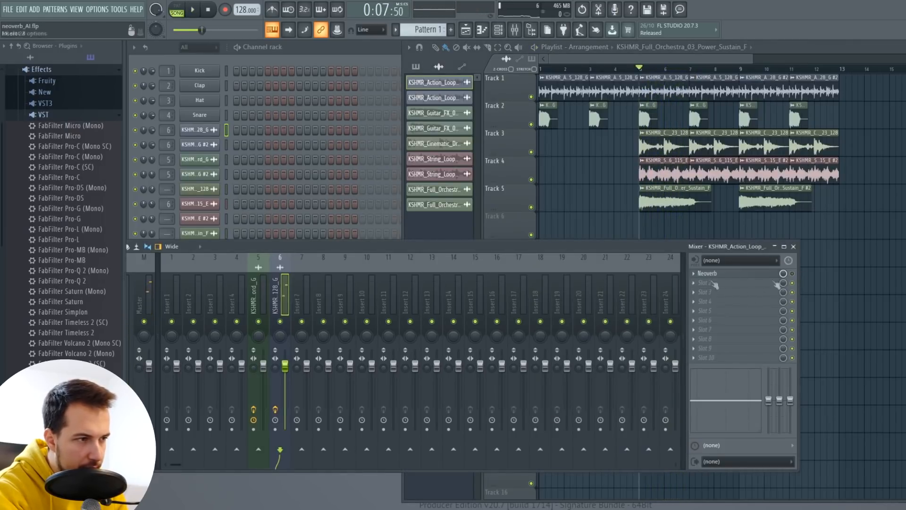
pyautogui.press('space')
pyautogui.click(793, 246)
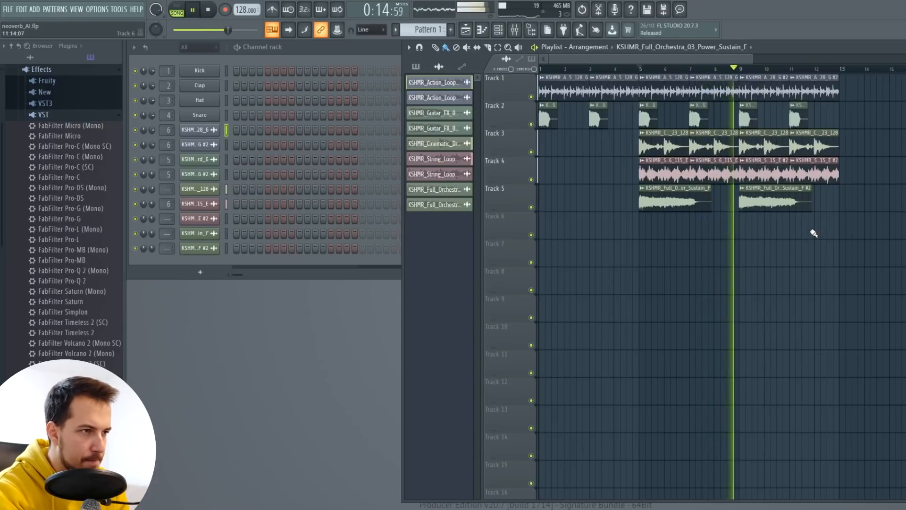
pyautogui.press('space')
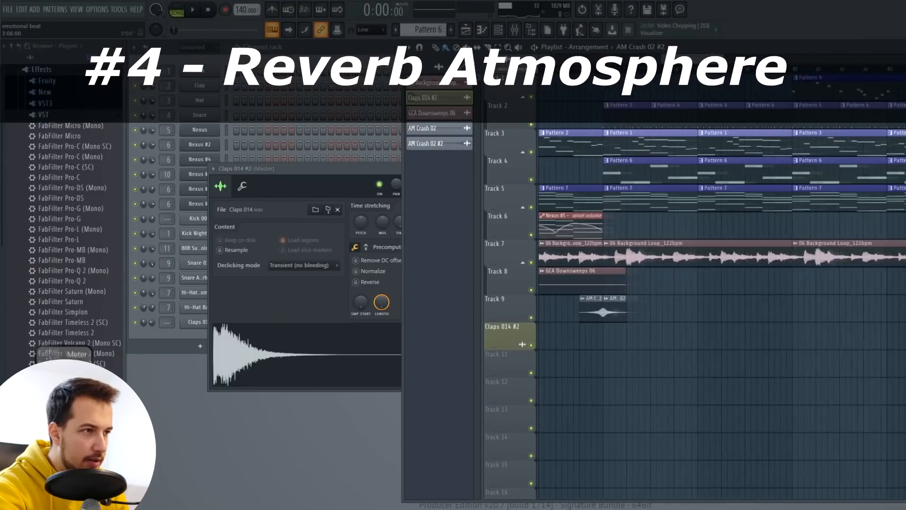
# In the emotional beat project, go to bar 41, solo Track 1 and play Pattern 9 on its own
pyautogui.moveTo(699, 59)
pyautogui.mouseDown()
pyautogui.moveTo(712, 67)
pyautogui.moveTo(706, 72)
pyautogui.mouseUp()
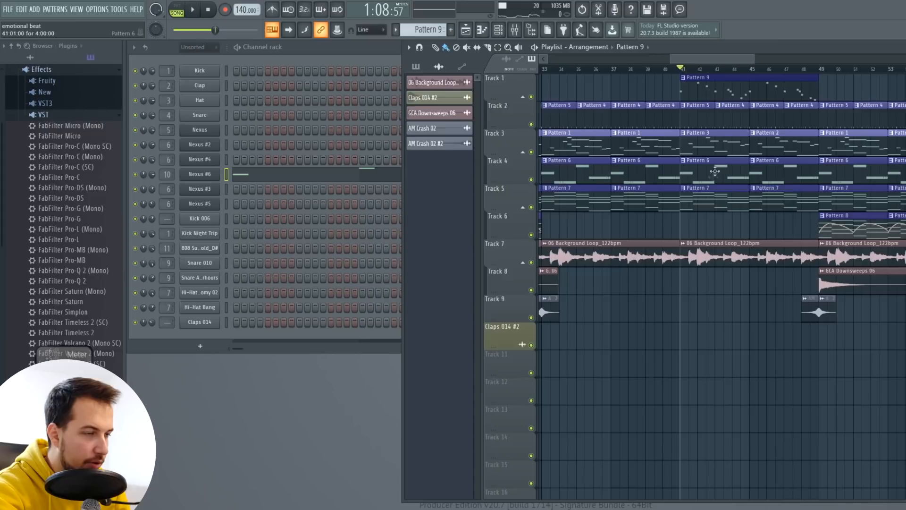
pyautogui.moveTo(698, 59); pyautogui.dragTo(705, 60)
pyautogui.rightClick(531, 97)
pyautogui.press('space')
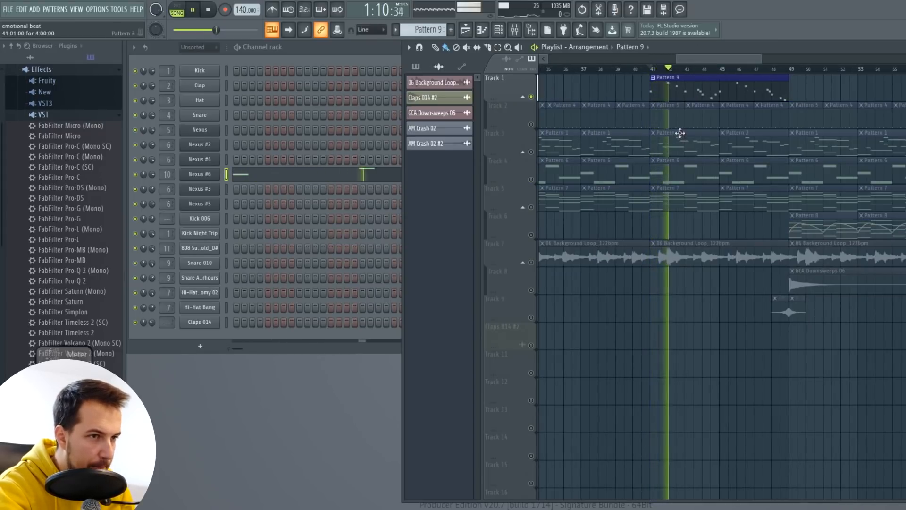
pyautogui.press('space')
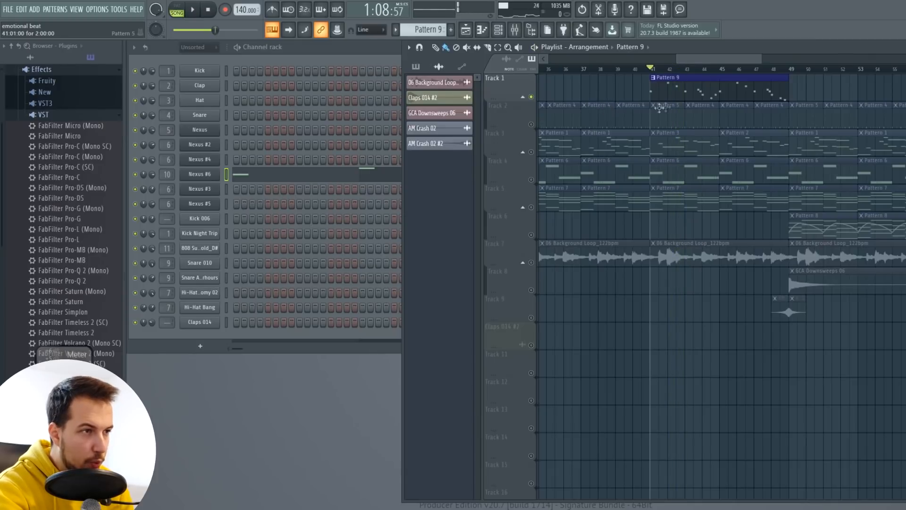
# Unsolo Track 1 and play all tracks together from bar 41 to hear Pattern 9 in context
pyautogui.rightClick(531, 97)
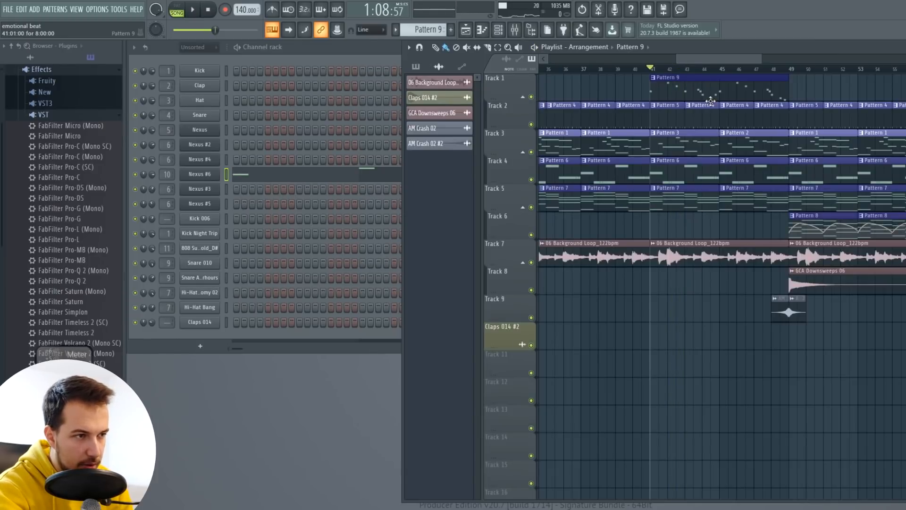
pyautogui.press('space')
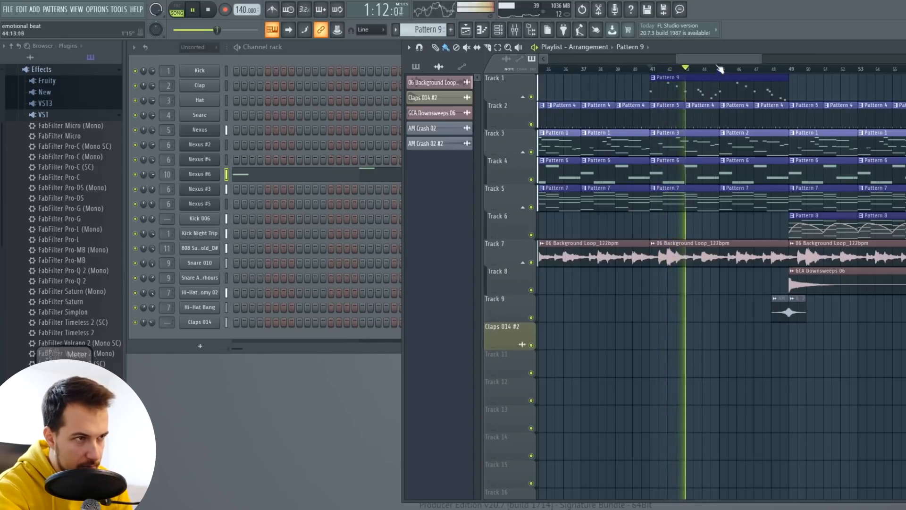
pyautogui.moveTo(709, 59); pyautogui.dragTo(719, 64)
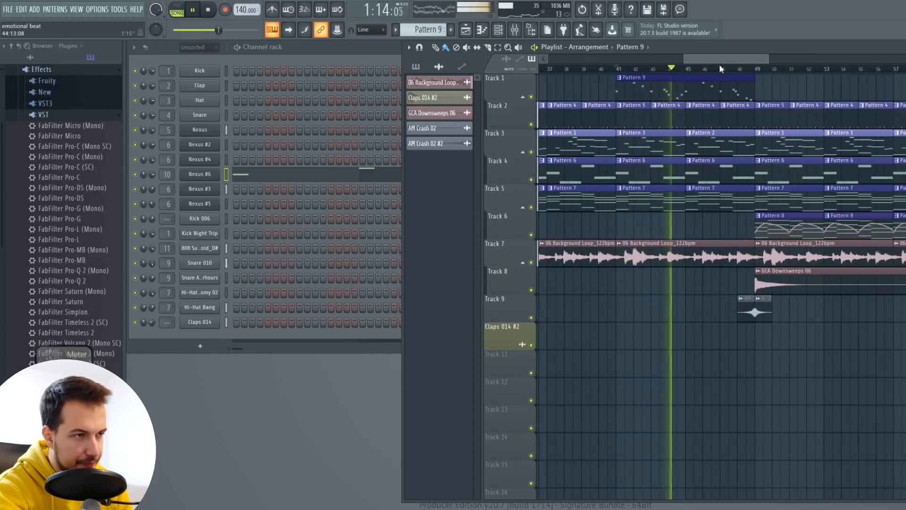
pyautogui.press('space')
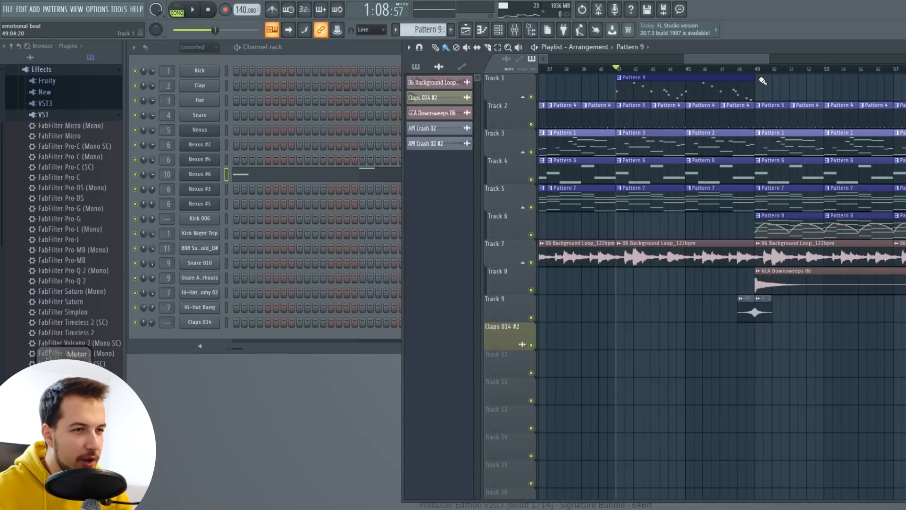
# Load Neoverb in the first effect slot of the Nexus #6 mixer track, moving the Meter window up
pyautogui.click(516, 30)
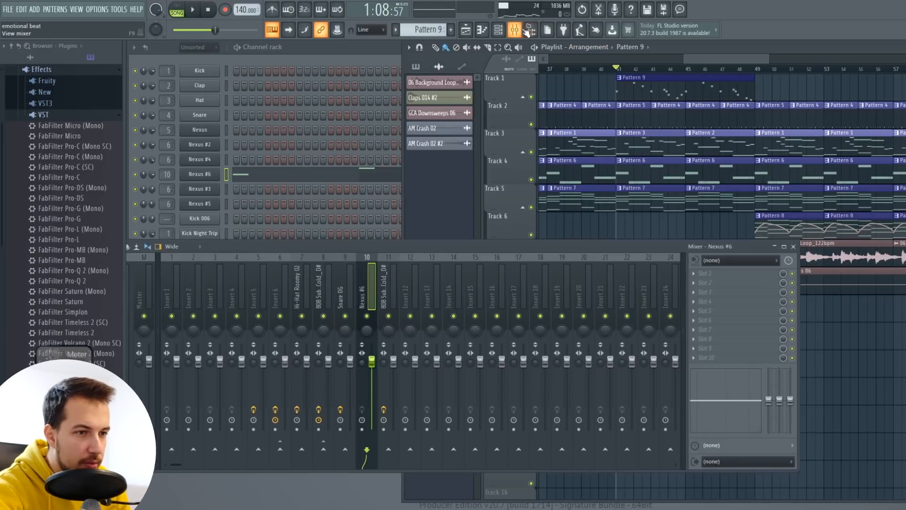
pyautogui.moveTo(63, 445); pyautogui.dragTo(66, 229)
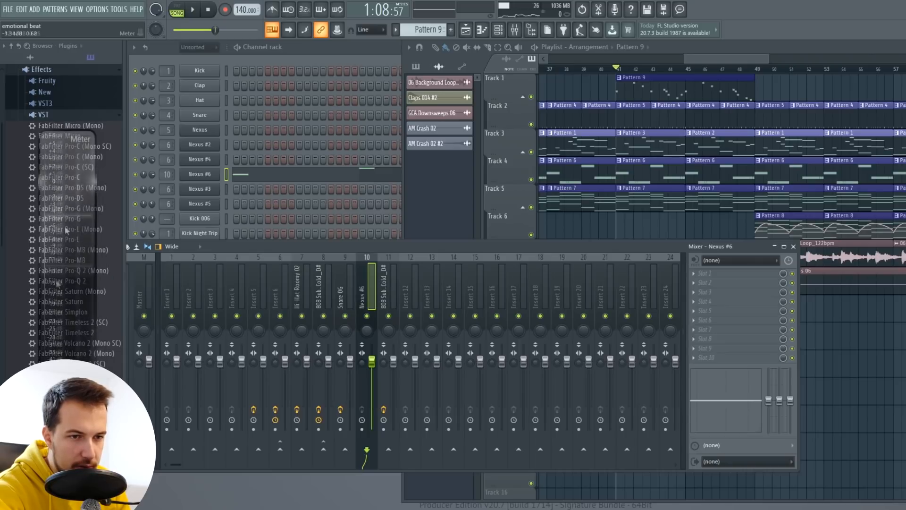
pyautogui.moveTo(718, 274); pyautogui.dragTo(718, 275)
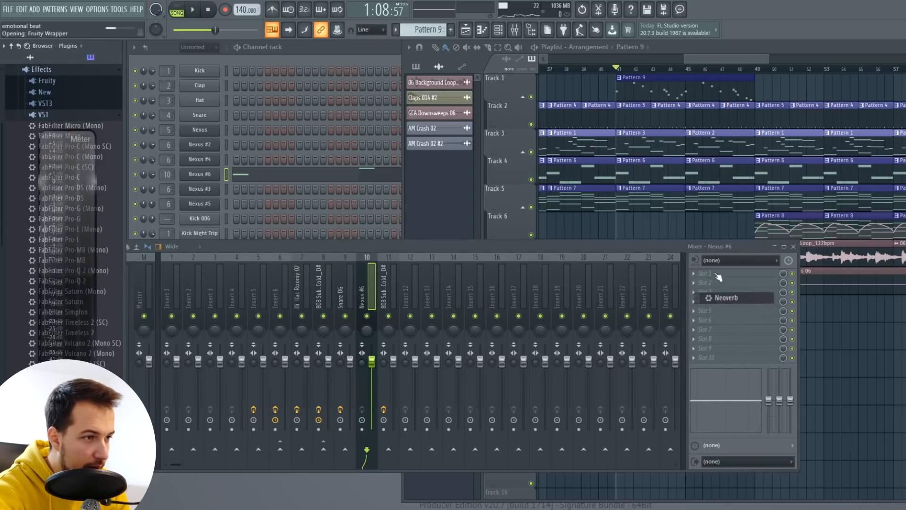
pyautogui.press('F9')
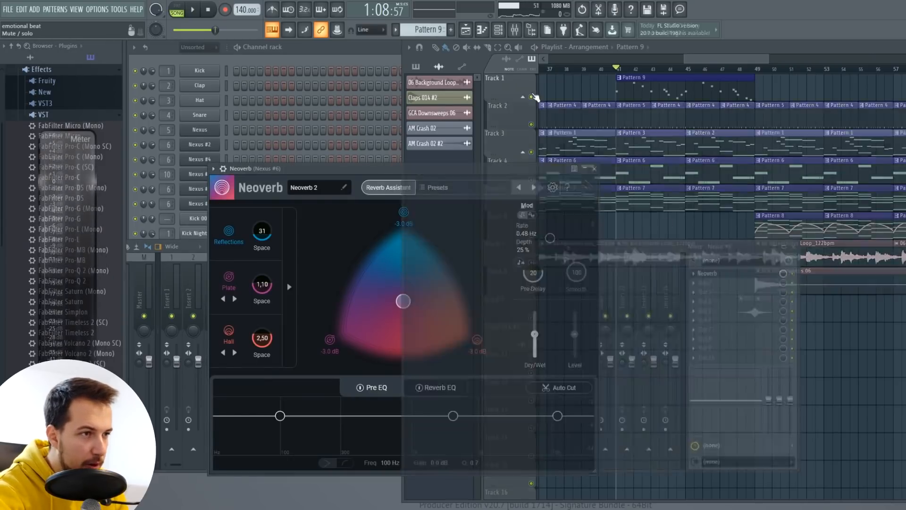
# Solo Track 1, select bars 41 to 49 in the playlist and loop Pattern 9 through Neoverb
pyautogui.click(375, 169)
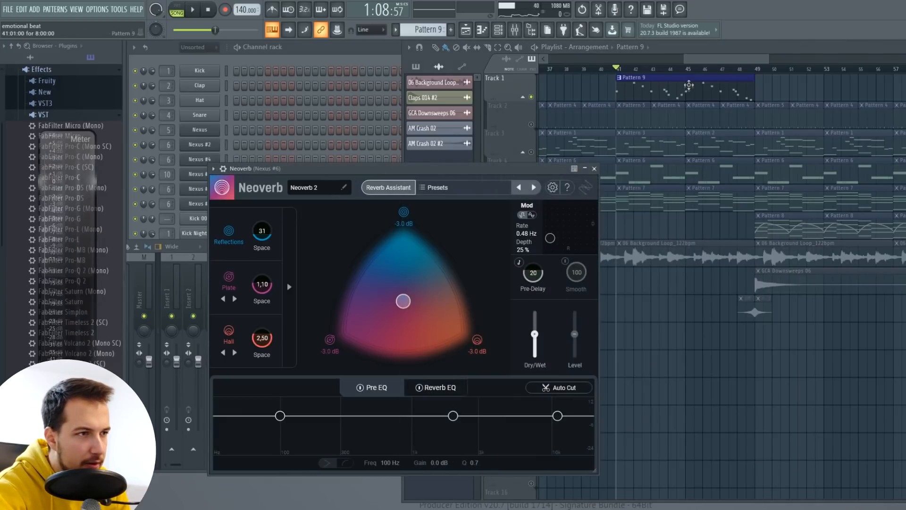
pyautogui.moveTo(752, 70); pyautogui.dragTo(620, 71)
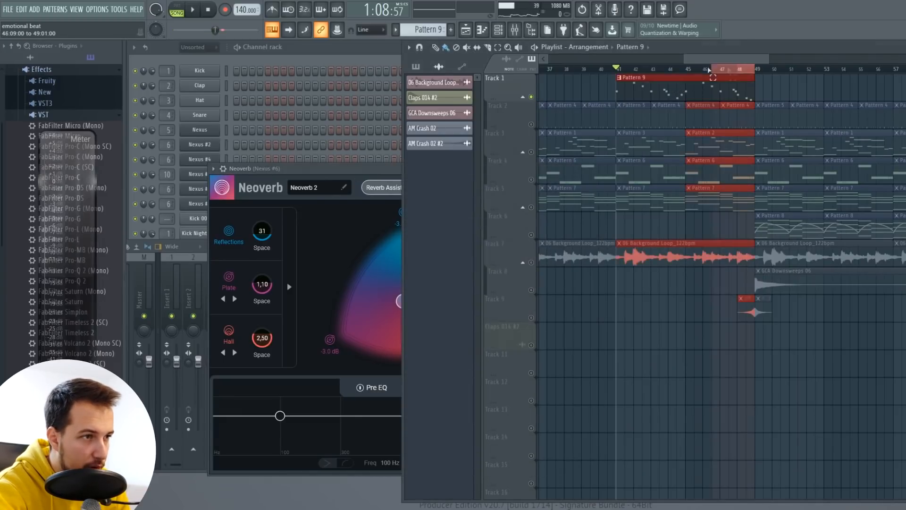
pyautogui.click(351, 168)
pyautogui.press('space')
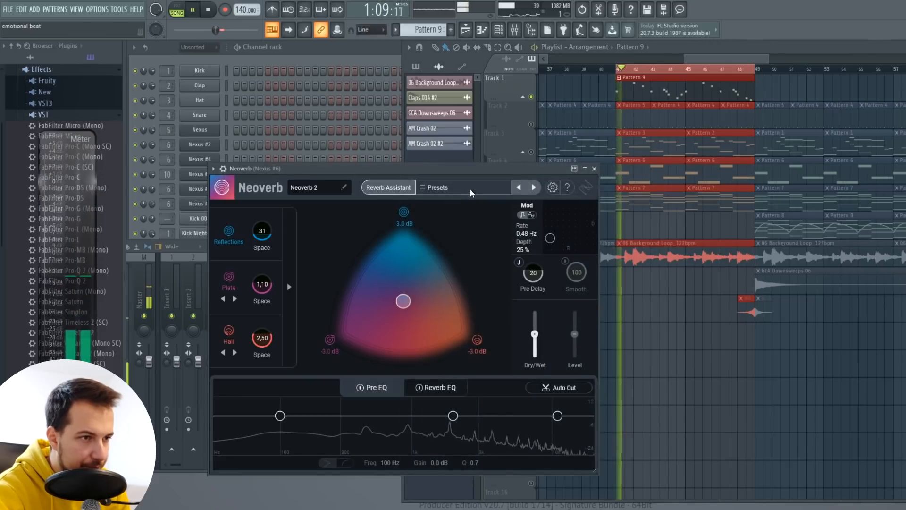
# Stop playback and open the Experimental category of Neoverb's presets
pyautogui.click(438, 188)
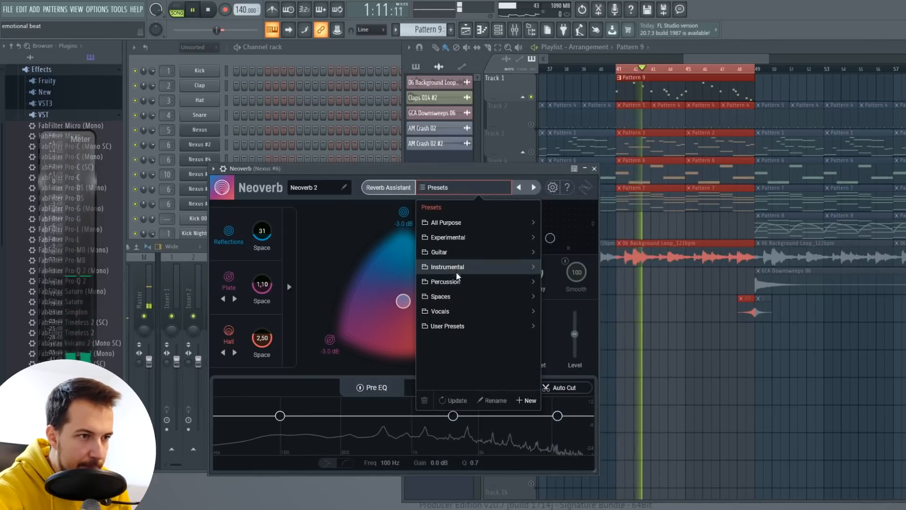
pyautogui.click(451, 237)
pyautogui.press('space')
pyautogui.scroll(-3, 466, 255)
pyautogui.scroll(3, 465, 266)
pyautogui.click(460, 191)
pyautogui.click(454, 193)
pyautogui.click(425, 207)
pyautogui.click(457, 238)
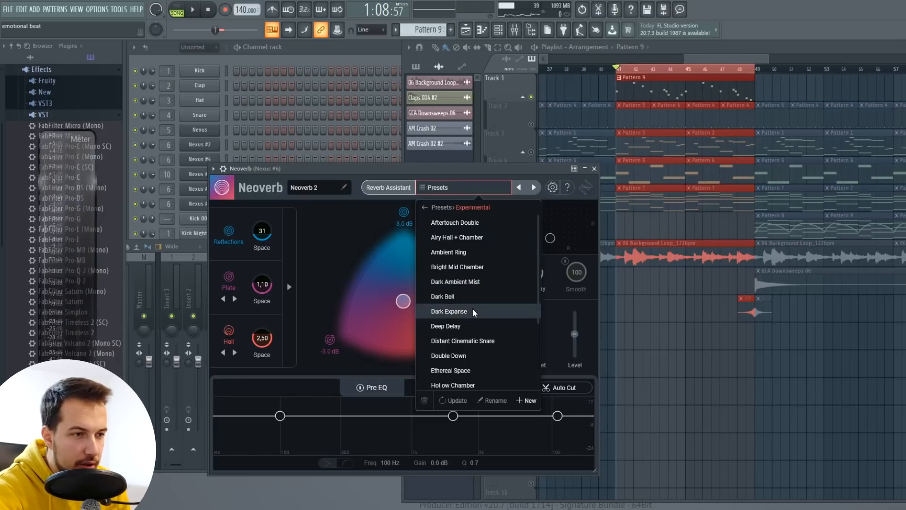
# Audition Airy Hall + Chamber, Ambient Ring, Bright Mid Chamber and Ethereal Space during playback, and load the Long Cinematic Decay preset
pyautogui.press('space')
pyautogui.click(467, 237)
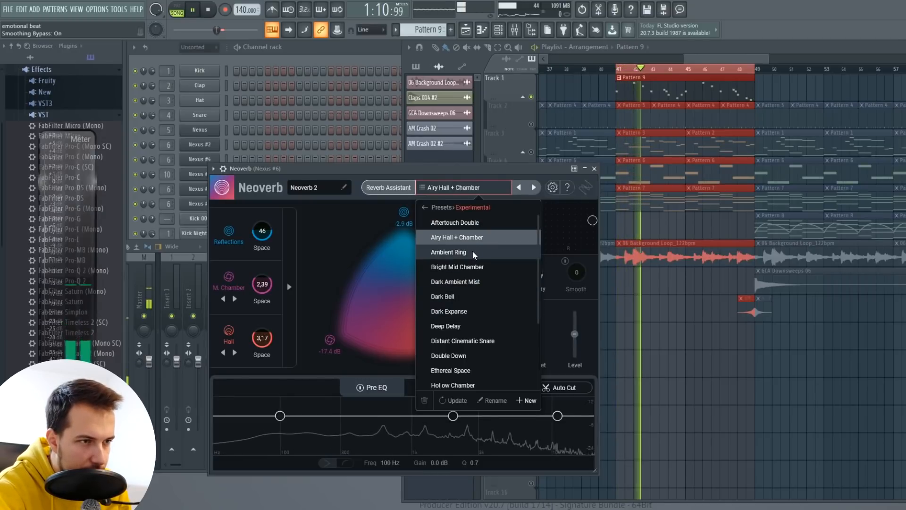
pyautogui.click(475, 253)
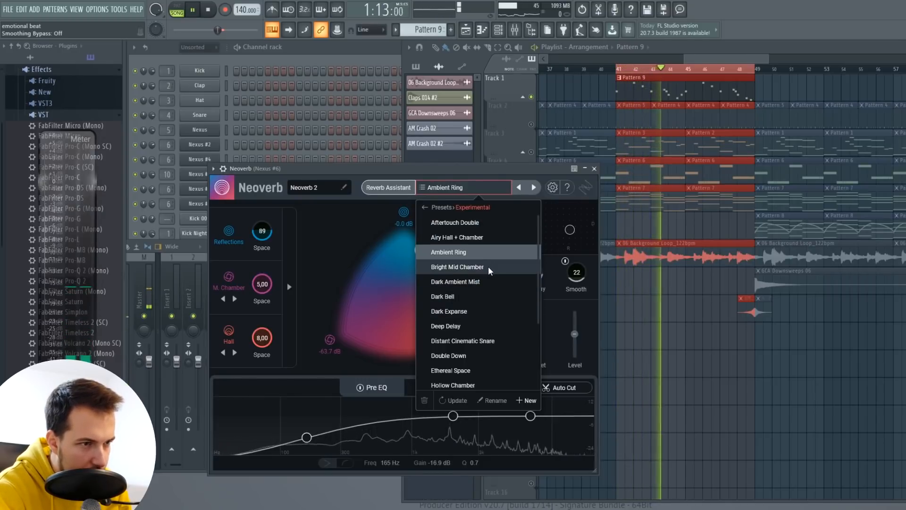
pyautogui.click(489, 268)
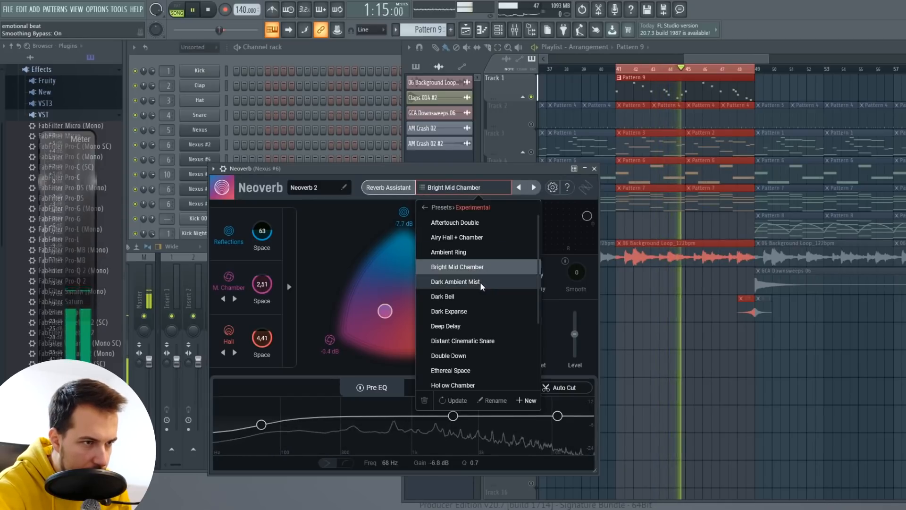
pyautogui.scroll(-3, 477, 284)
pyautogui.click(475, 264)
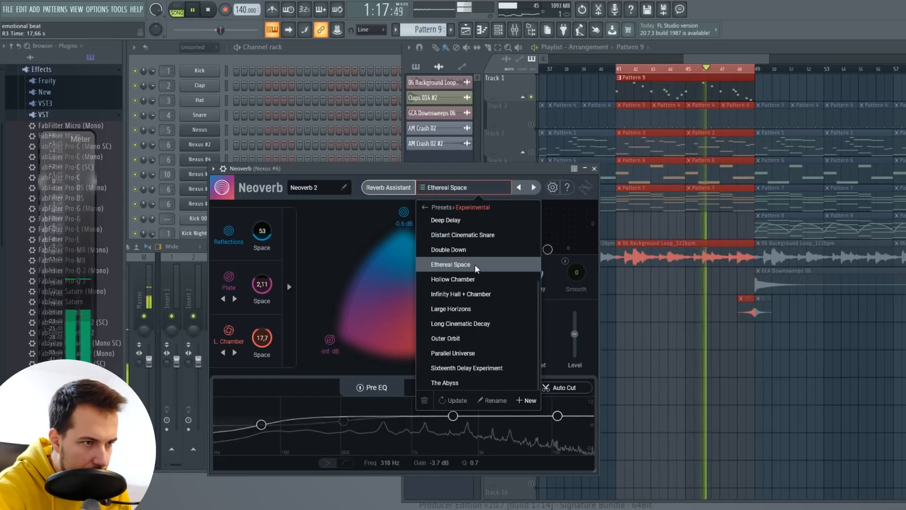
pyautogui.click(479, 323)
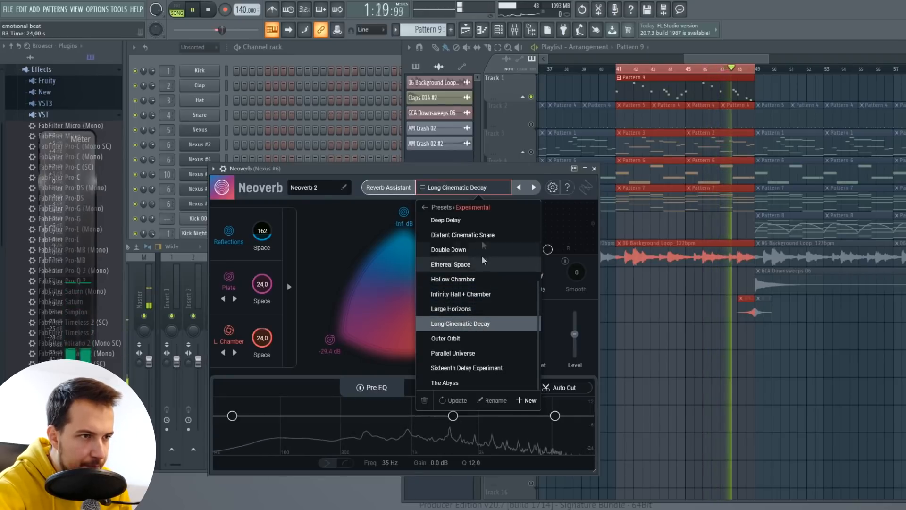
pyautogui.click(478, 189)
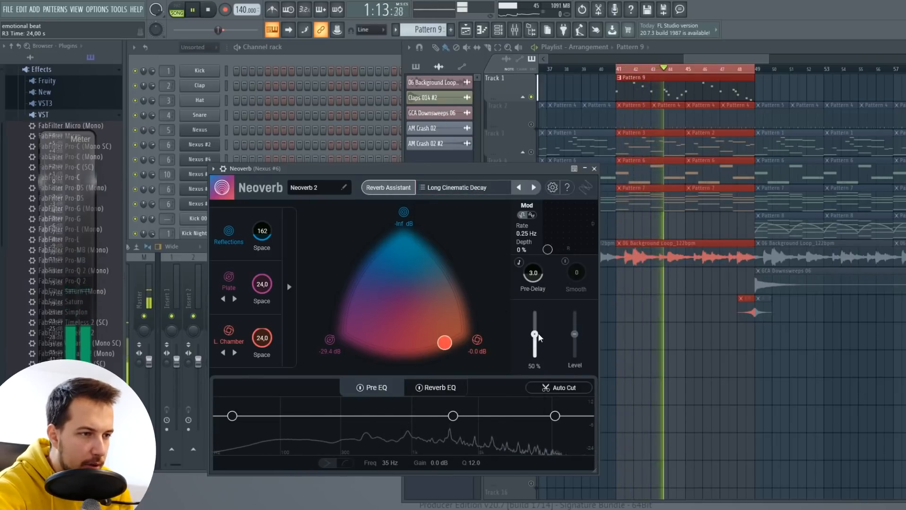
# Raise Neoverb's dry/wet mix above 50%, set its level to 1.9 dB, and clear the playlist time selection
pyautogui.moveTo(537, 335); pyautogui.dragTo(575, 330)
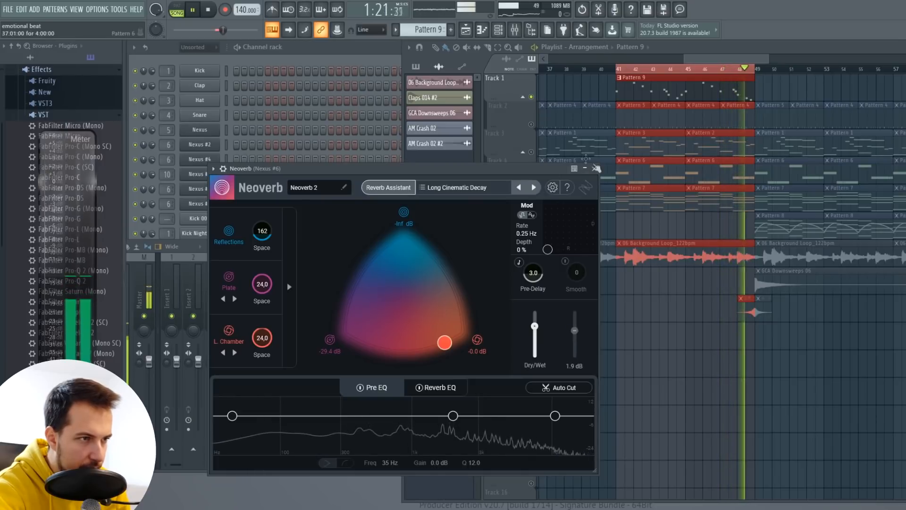
pyautogui.click(594, 169)
pyautogui.click(637, 73)
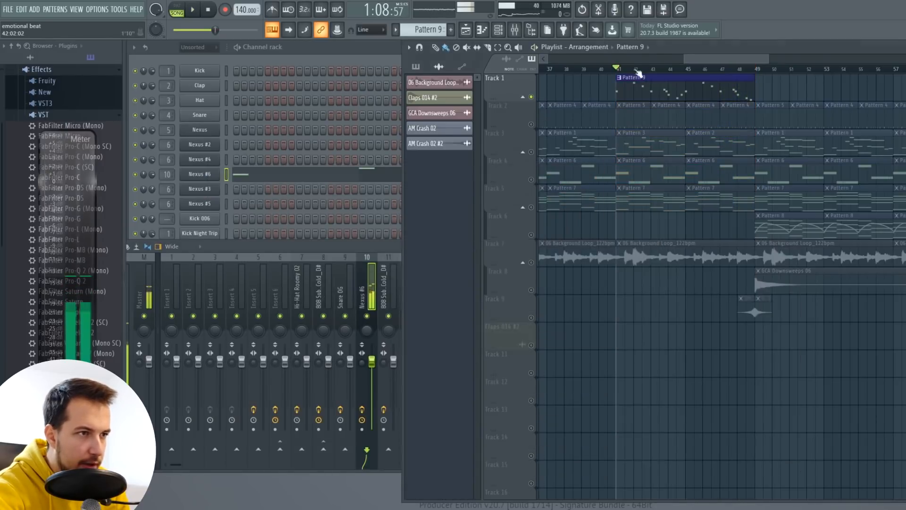
# Unsolo Track 1 and play the full arrangement from bar 41 with the reverb on Pattern 9
pyautogui.rightClick(532, 98)
pyautogui.press('space')
pyautogui.moveTo(702, 60); pyautogui.dragTo(705, 61)
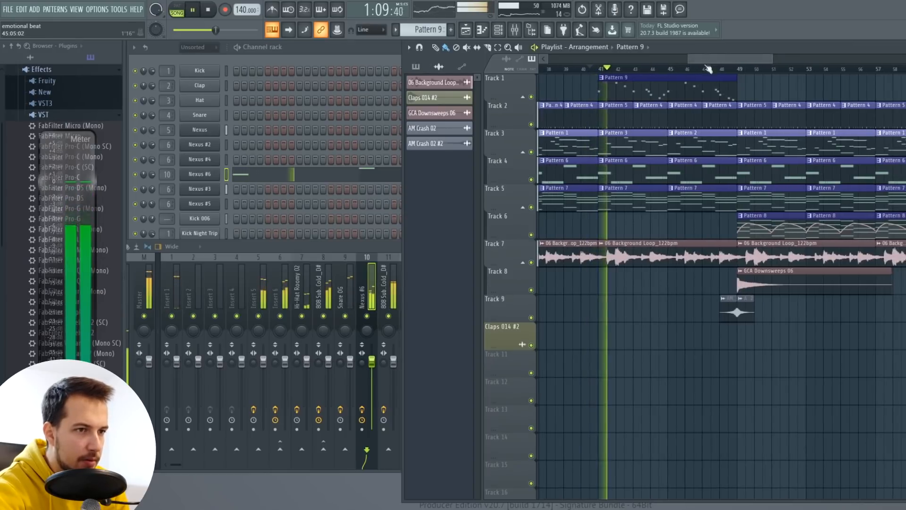
# Raise the output level of Neoverb on the Nexus #6 mixer track to 3.4 dB and close the plugin
pyautogui.click(336, 246)
pyautogui.click(738, 276)
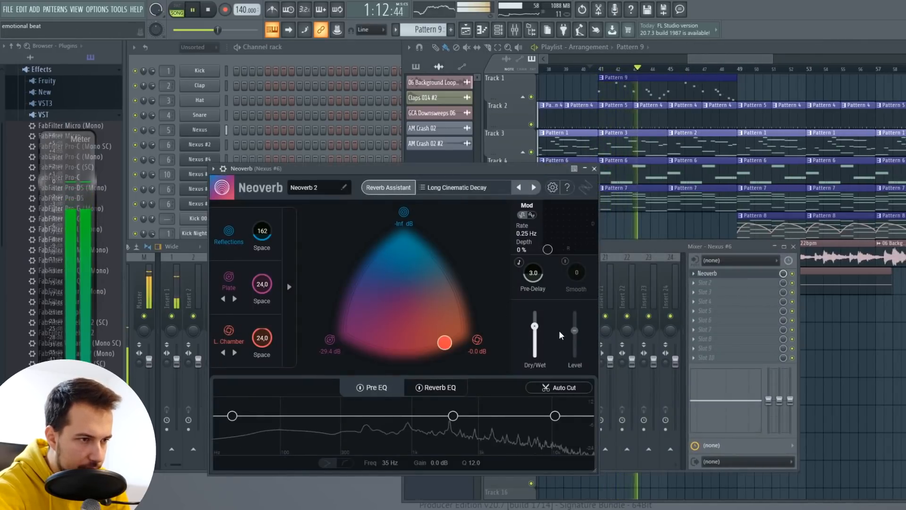
pyautogui.moveTo(575, 335); pyautogui.dragTo(575, 333)
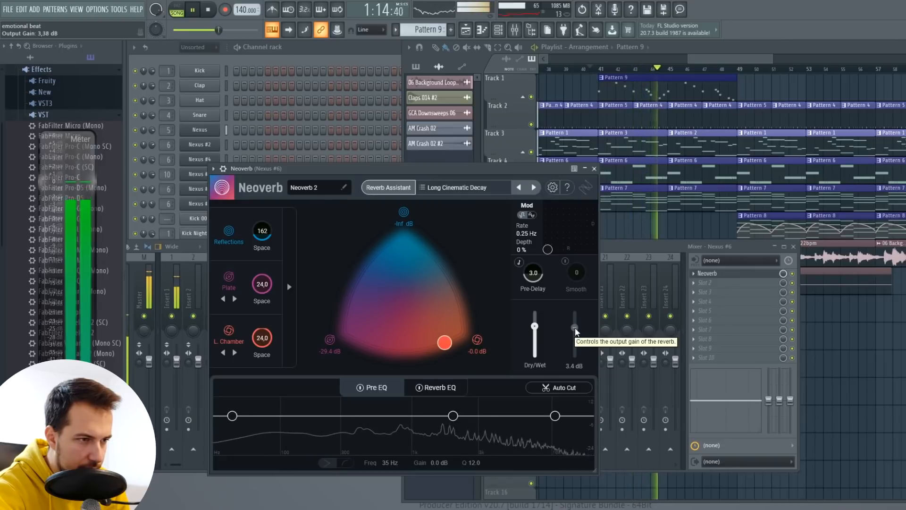
pyautogui.click(594, 168)
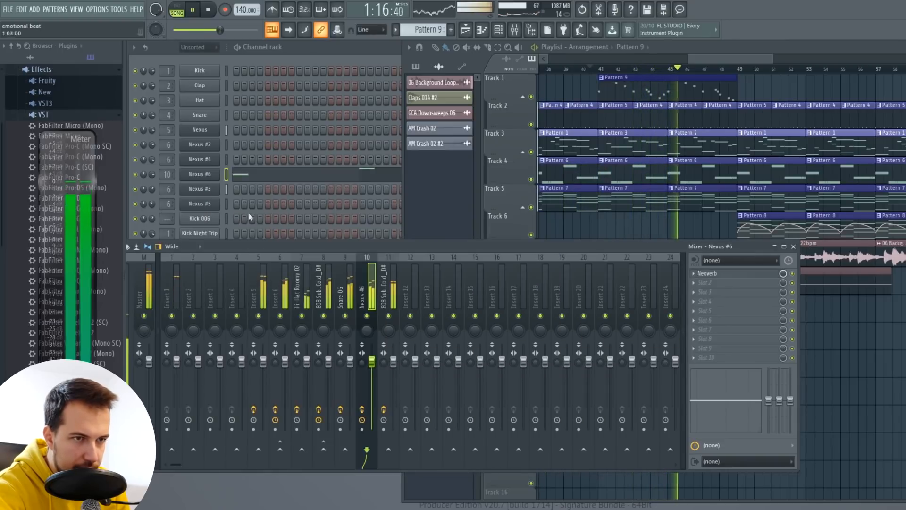
# Set the Nexus #6 channel volume to 84%, listen past bar 49 and stop playback
pyautogui.click(152, 180)
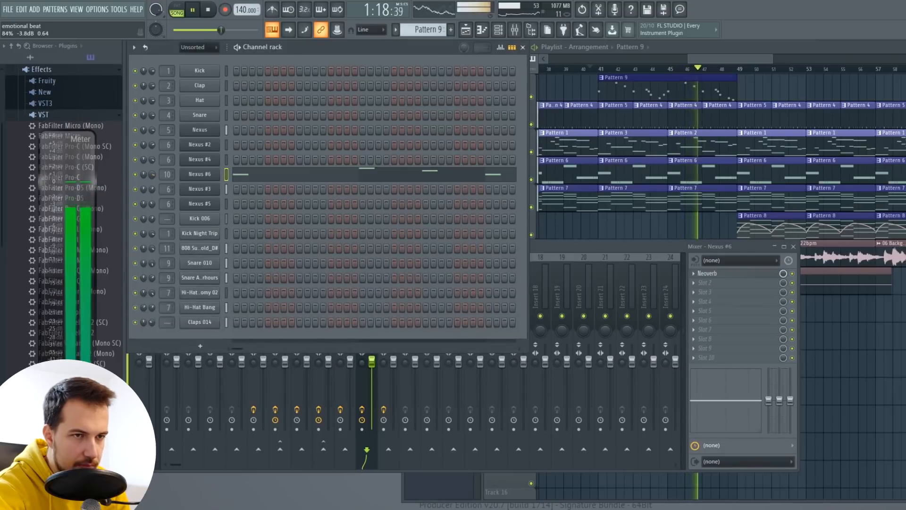
pyautogui.click(754, 46)
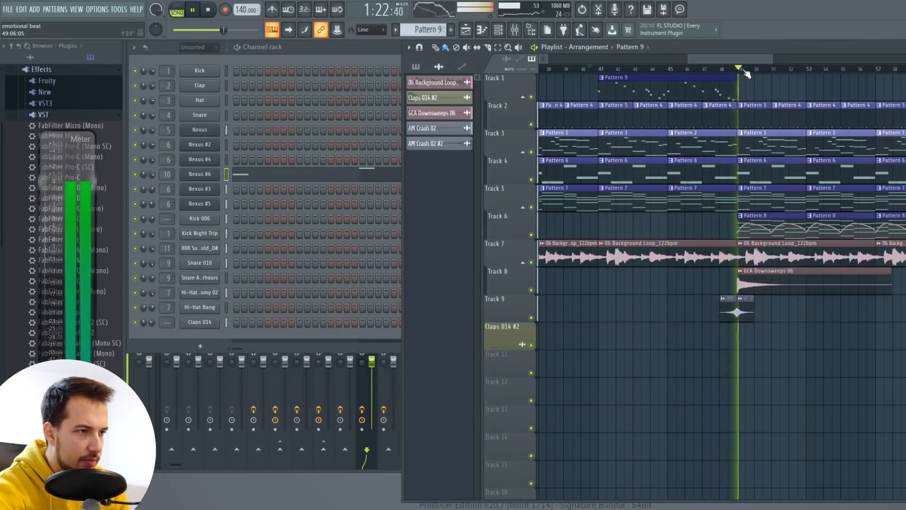
pyautogui.scroll(-2, 746, 71)
pyautogui.press('space')
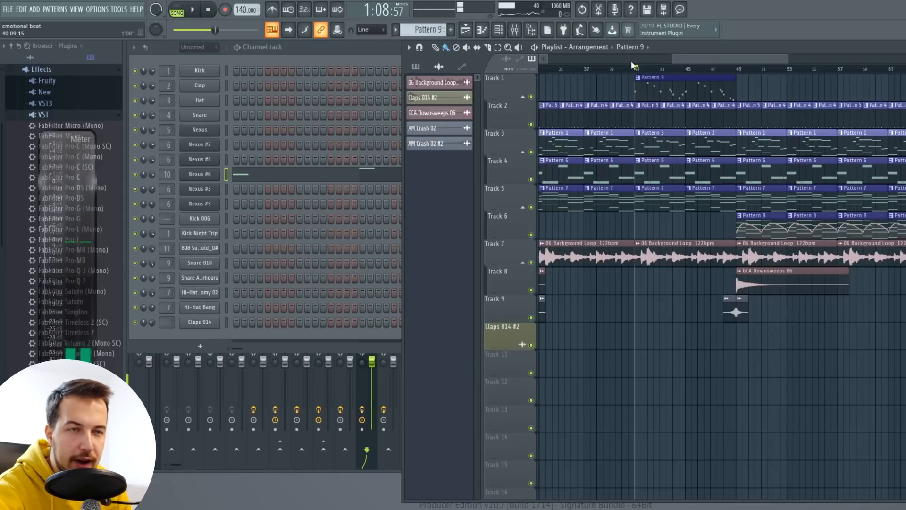
pyautogui.moveTo(675, 74); pyautogui.dragTo(664, 74)
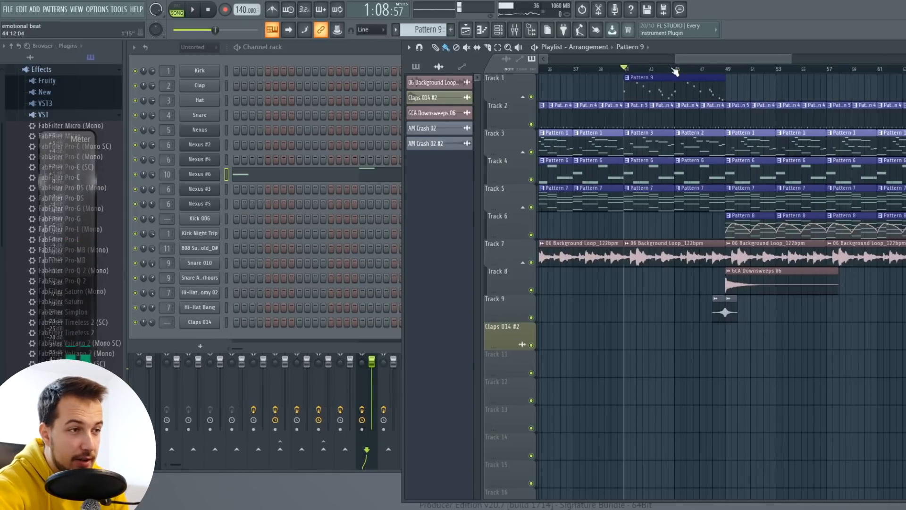
# Bypass Neoverb on the Nexus #6 mixer track, play from bar 41 without reverb, and re-enable it
pyautogui.click(525, 31)
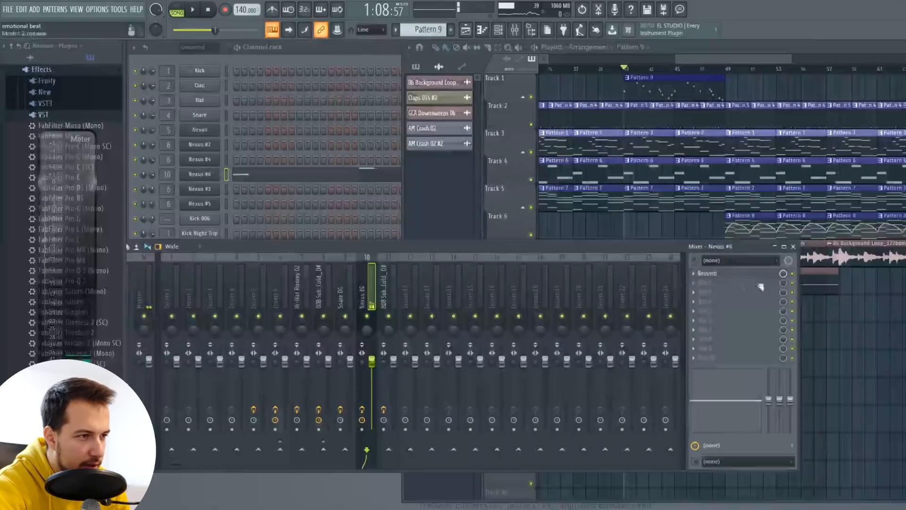
pyautogui.press('space')
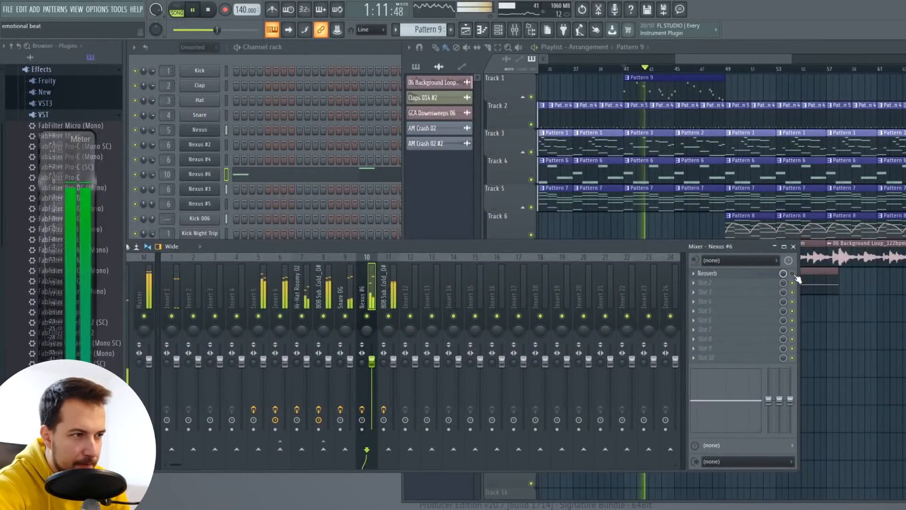
pyautogui.press('space')
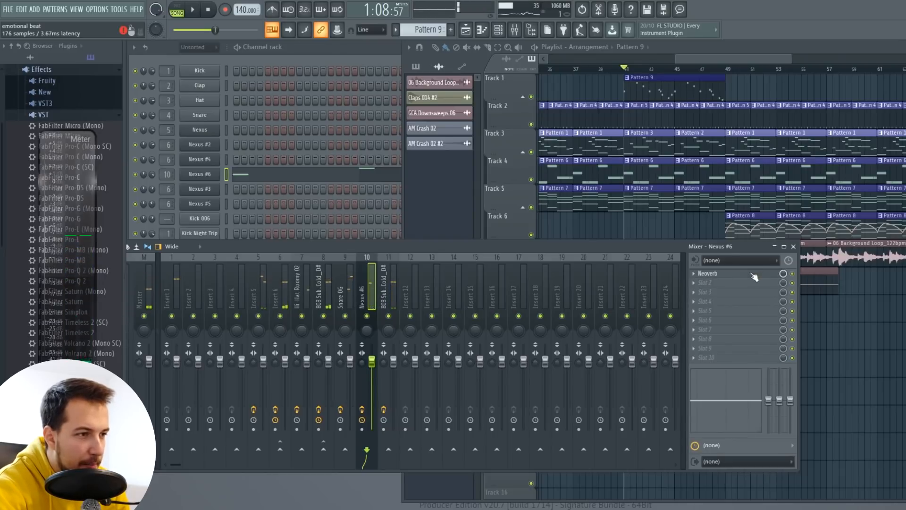
# Review the Long Cinematic Decay settings in the Nexus #6 track's Neoverb and close the plugin
pyautogui.click(753, 274)
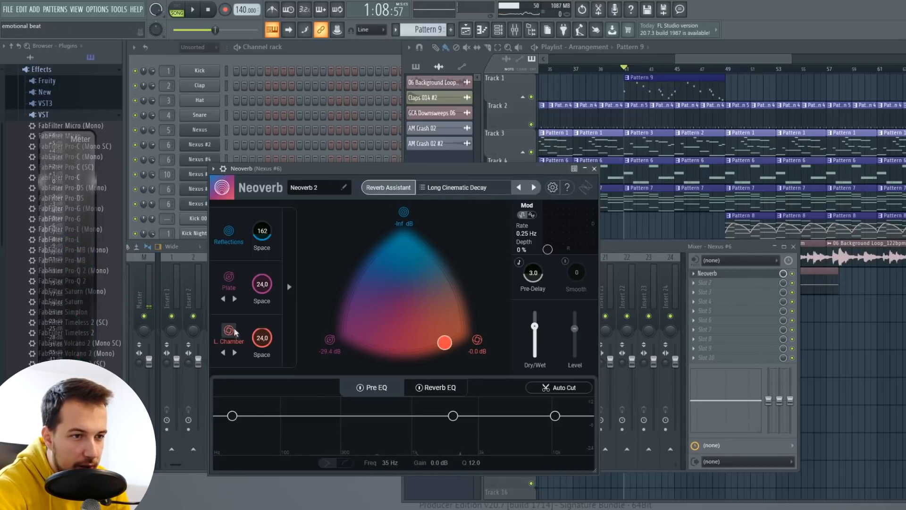
pyautogui.click(296, 327)
pyautogui.click(594, 168)
# Play the arrangement from bar 41 with Neoverb active, close the mixer and stop playback
pyautogui.press('space')
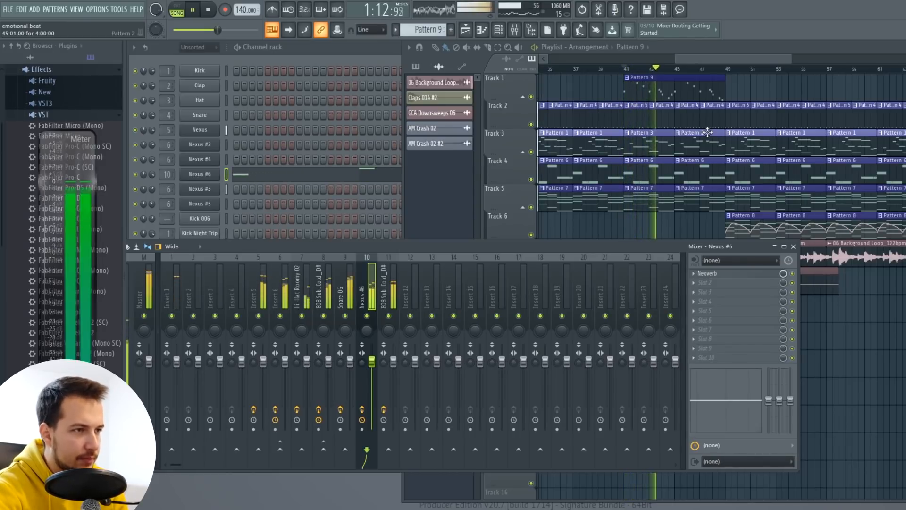
pyautogui.click(794, 246)
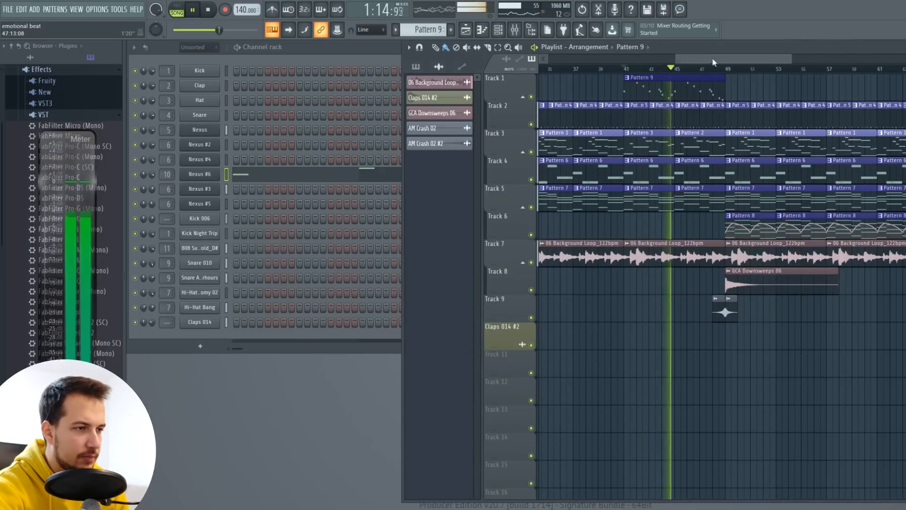
pyautogui.click(210, 10)
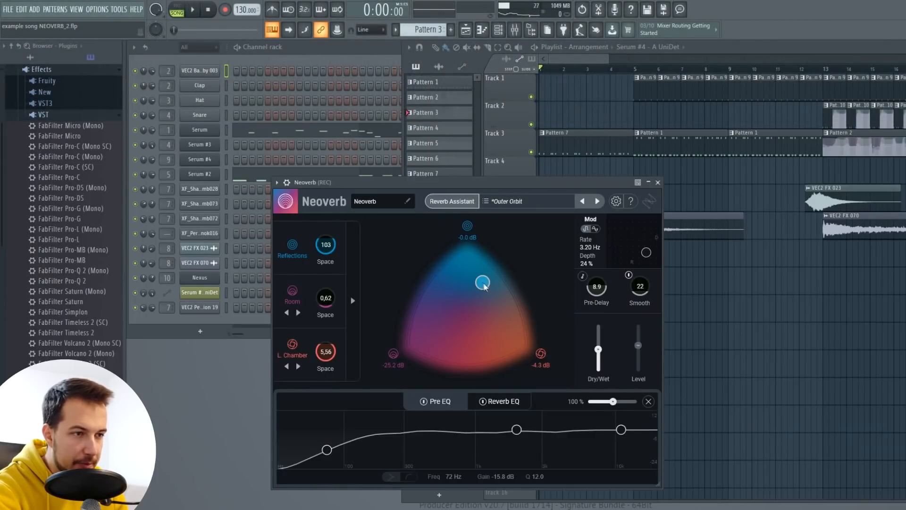
# In the NEOVERB_2 example song, close the Neoverb window, move the playhead to bar 13 and solo Track 3
pyautogui.moveTo(465, 288); pyautogui.dragTo(451, 302)
pyautogui.click(658, 182)
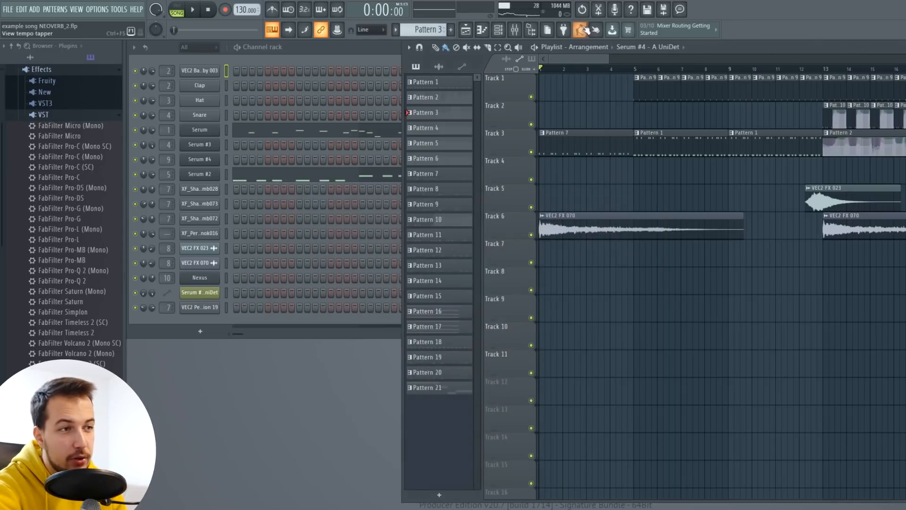
pyautogui.moveTo(588, 60); pyautogui.dragTo(618, 60)
pyautogui.click(632, 69)
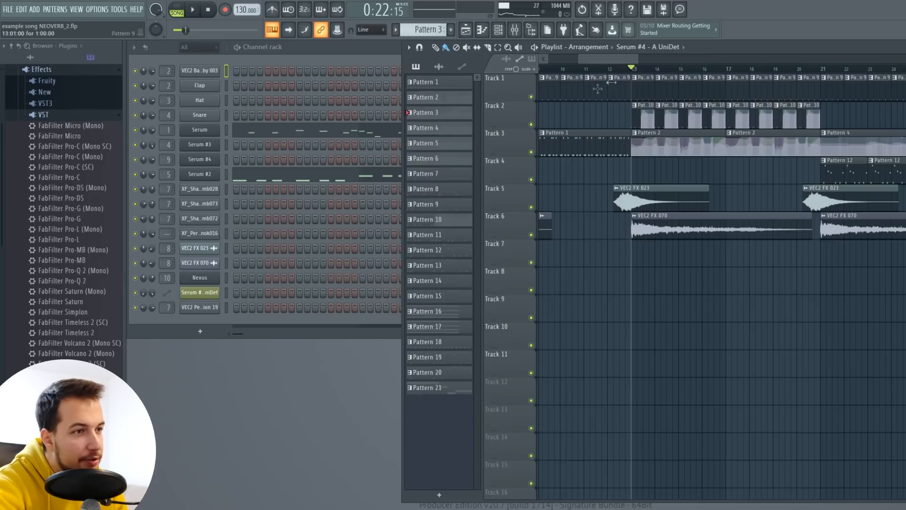
pyautogui.rightClick(531, 152)
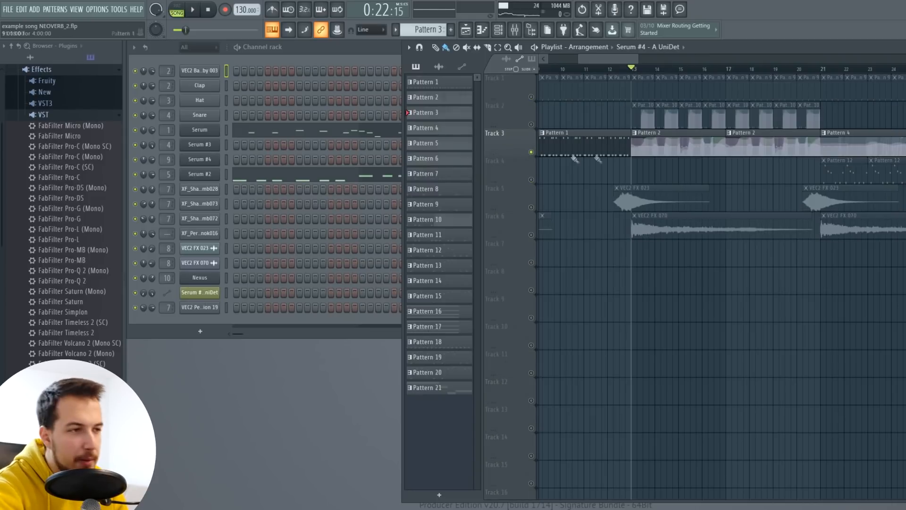
# Solo Track 2 and open the Neoverb used on the XF_ShakerTamb028 mixer track
pyautogui.rightClick(532, 124)
pyautogui.click(640, 114)
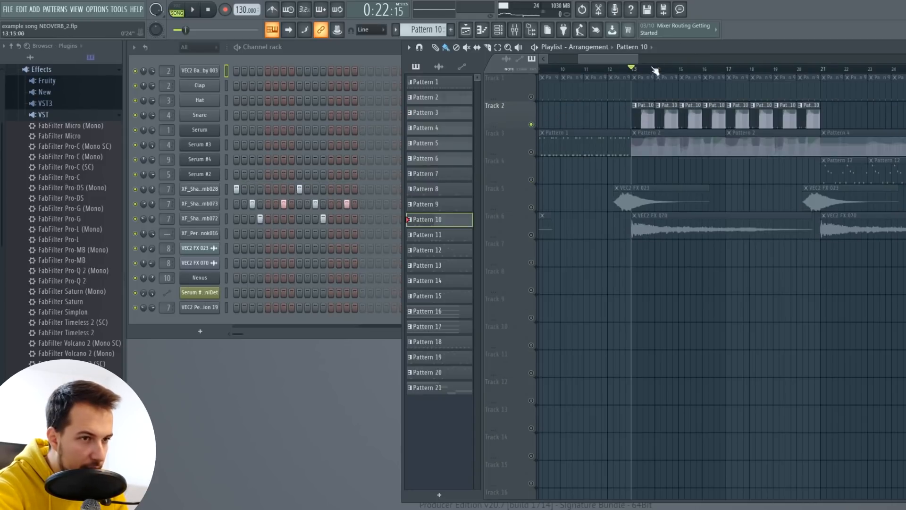
pyautogui.scroll(2, 653, 71)
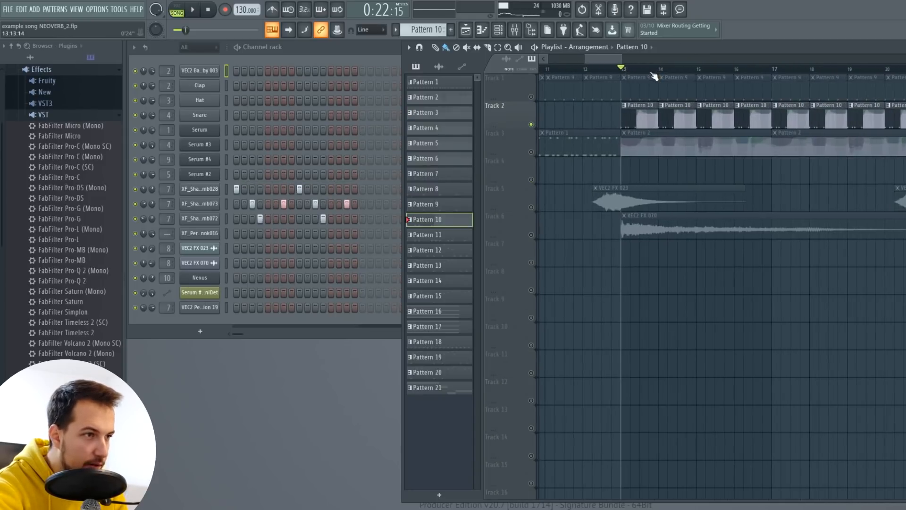
pyautogui.click(515, 30)
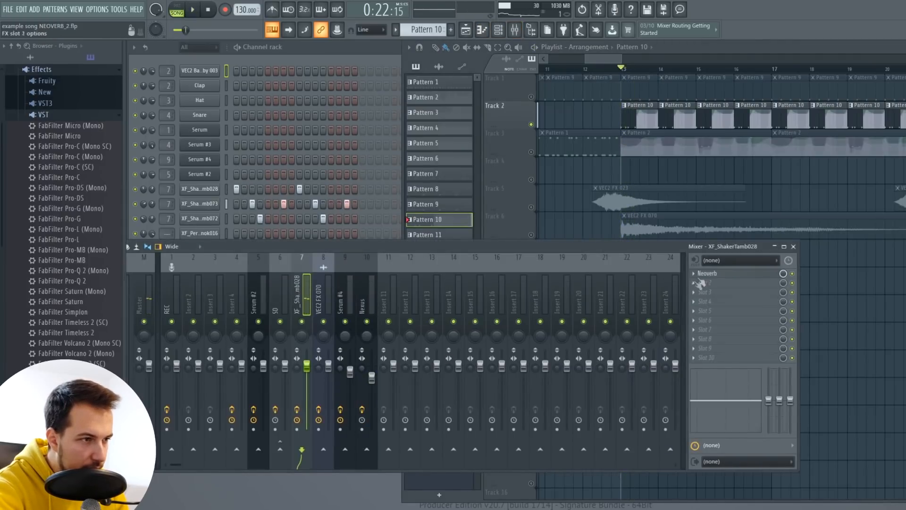
pyautogui.click(704, 274)
# Play the soloed shaker pattern from bar 13, stop, dismiss the recording-type question and close its Neoverb window
pyautogui.press('space')
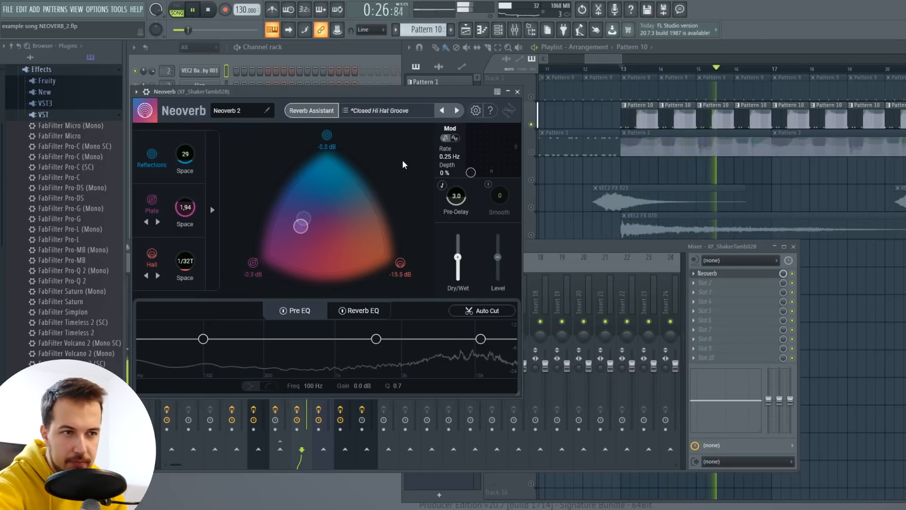
pyautogui.press('space')
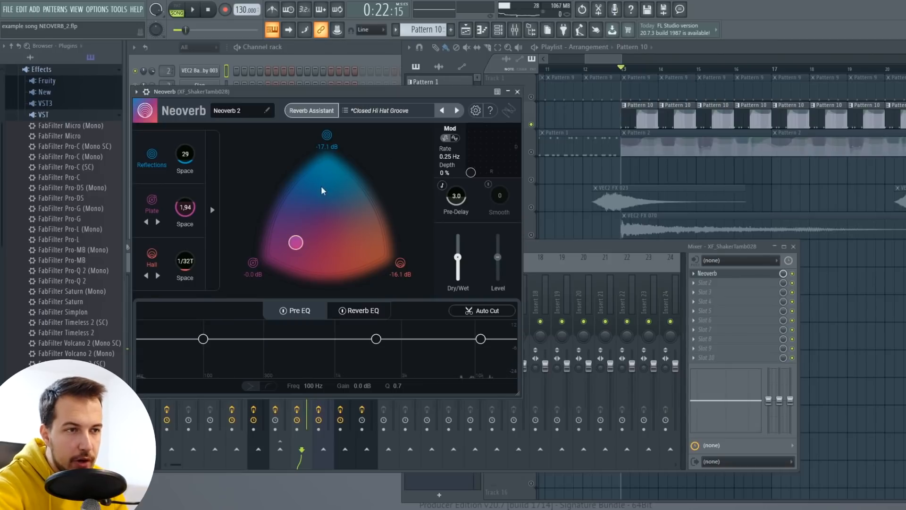
pyautogui.press('r')
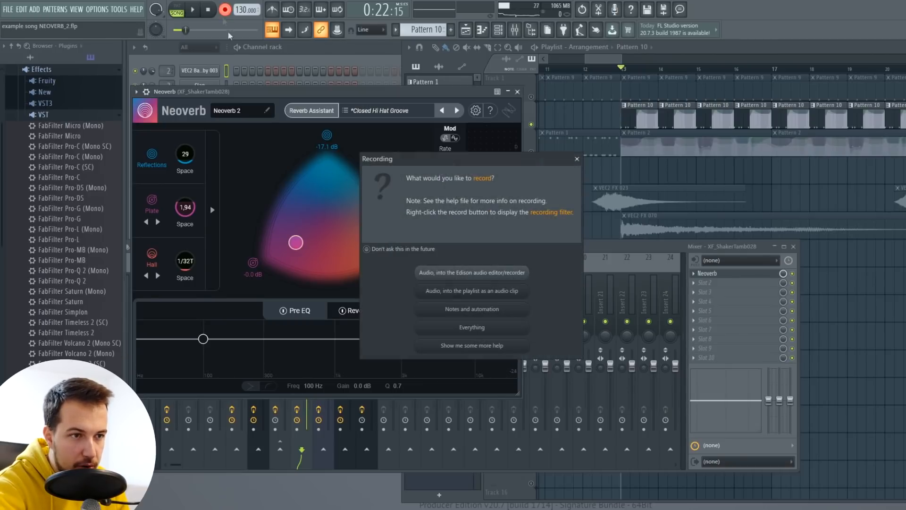
pyautogui.click(577, 158)
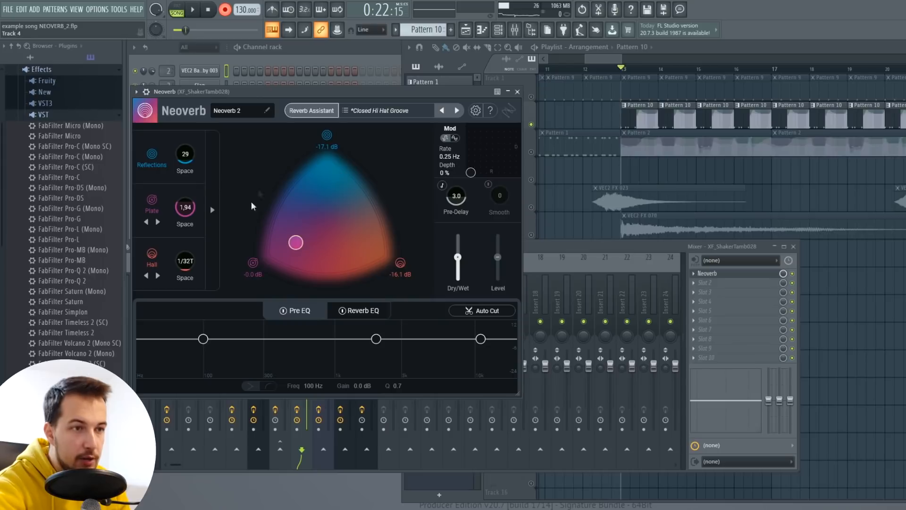
pyautogui.click(518, 92)
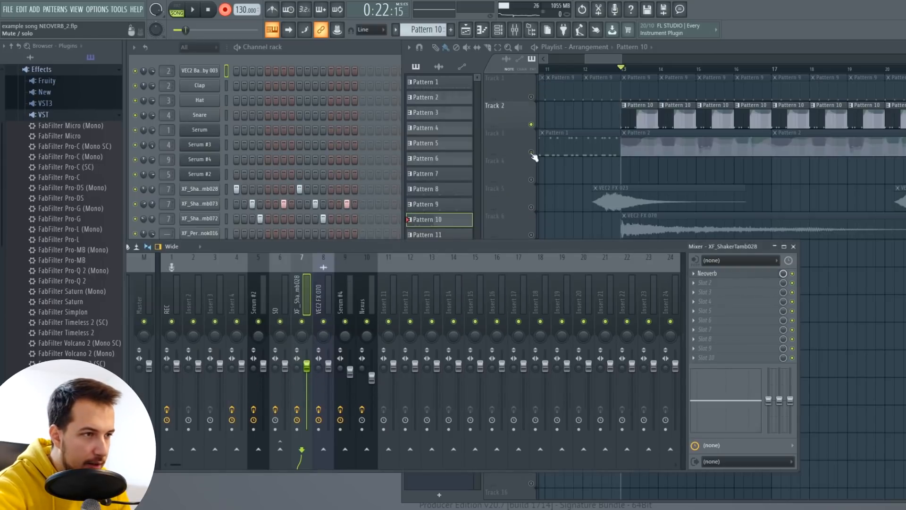
# Solo Track 3, play it from bar 13 and inspect the Serum #2 and REC mixer tracks, opening REC's Neoverb
pyautogui.click(637, 139)
pyautogui.click(319, 245)
pyautogui.press('space')
pyautogui.click(264, 283)
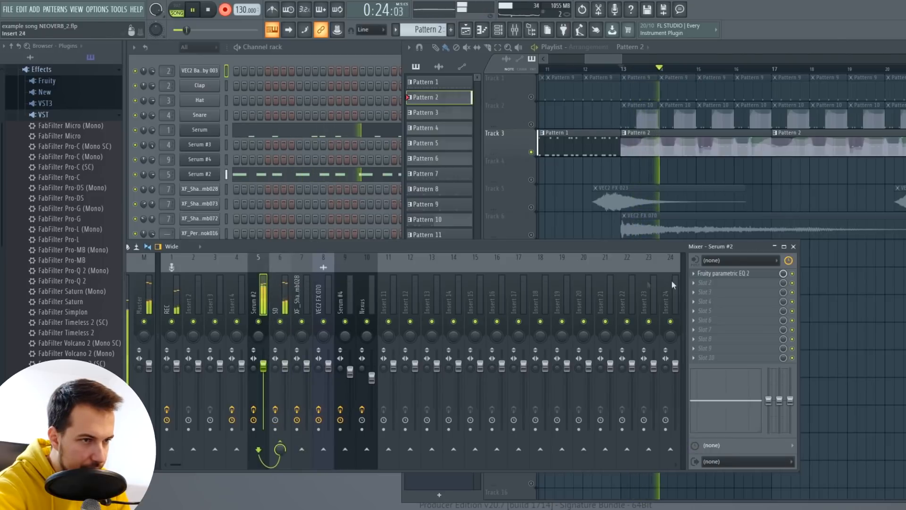
pyautogui.click(173, 293)
pyautogui.click(707, 273)
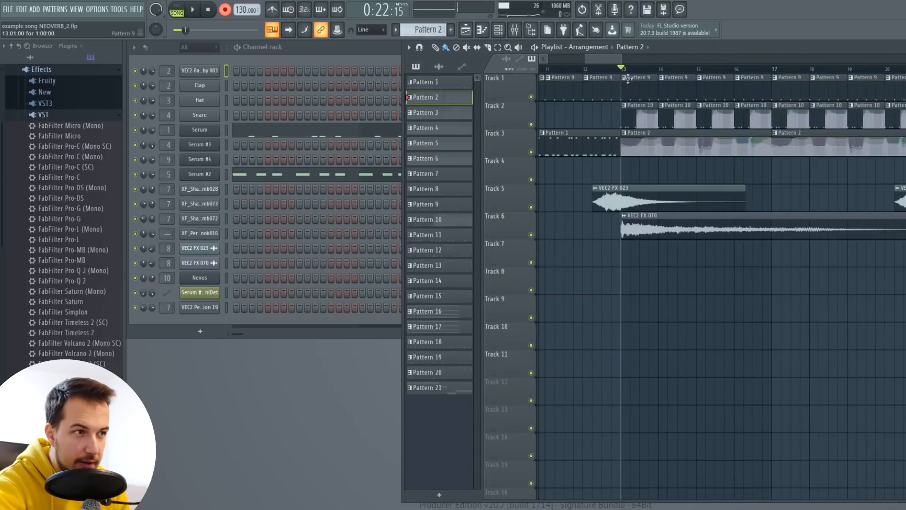
# Play the full arrangement with all tracks active from bar 13
pyautogui.scroll(-8, 628, 61)
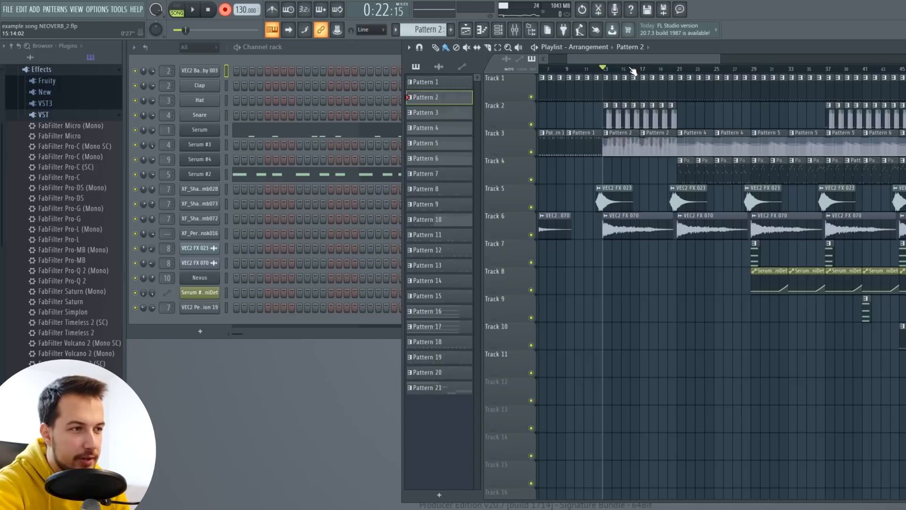
pyautogui.press('space')
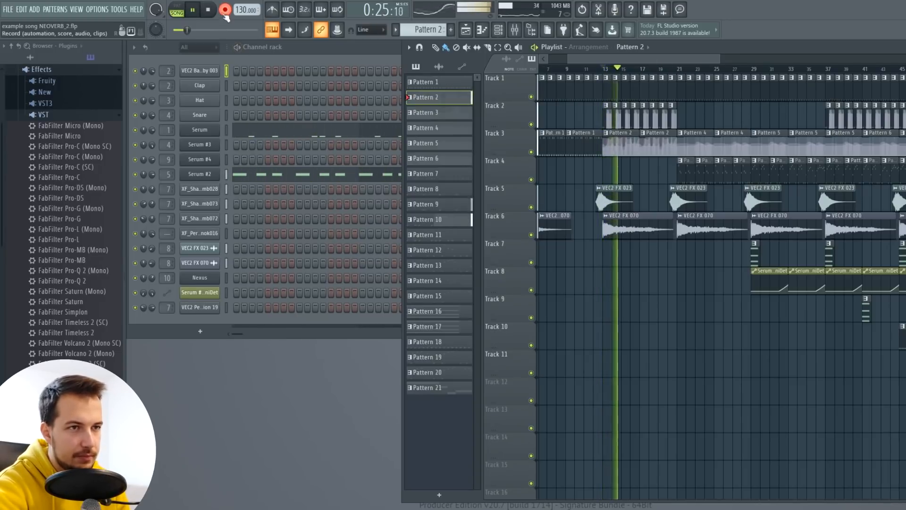
pyautogui.scroll(2, 642, 59)
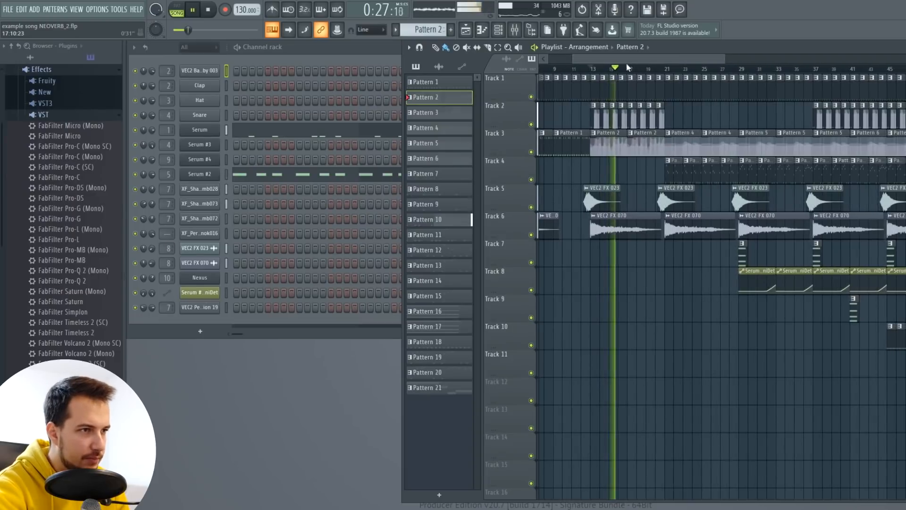
pyautogui.scroll(2, 628, 62)
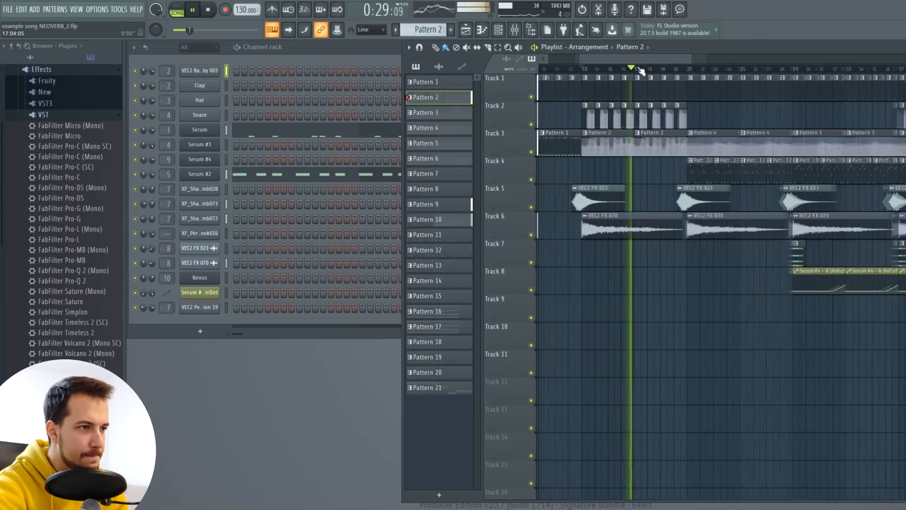
# Stop and replay the arrangement from around bar 37, where the additional layers play
pyautogui.scroll(-3, 637, 66)
pyautogui.press('space')
pyautogui.click(795, 70)
pyautogui.press('space')
pyautogui.moveTo(682, 60); pyautogui.dragTo(718, 66)
pyautogui.scroll(4, 736, 70)
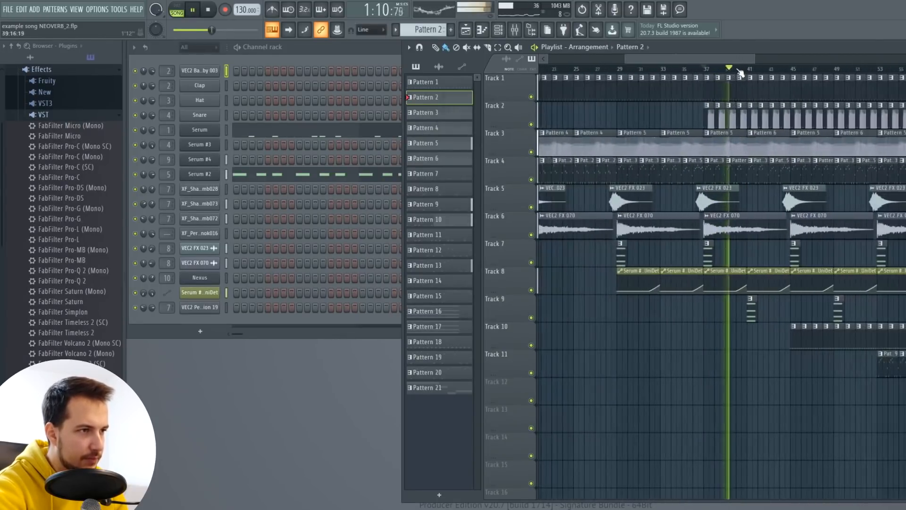
pyautogui.press('space')
# Return the playhead to bar 13 and delete all clips from bar 21 onward on Tracks 1 to 11
pyautogui.scroll(-8, 736, 71)
pyautogui.click(590, 69)
pyautogui.scroll(6, 569, 71)
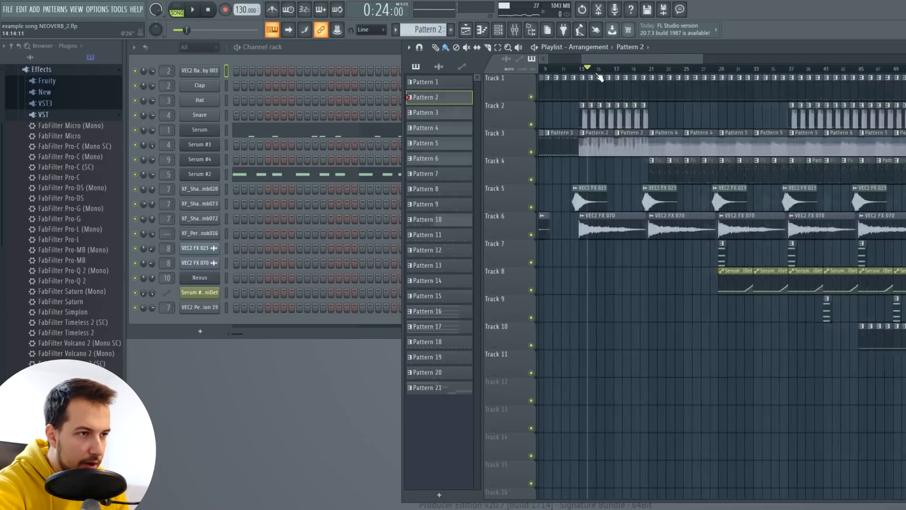
pyautogui.scroll(-5, 572, 73)
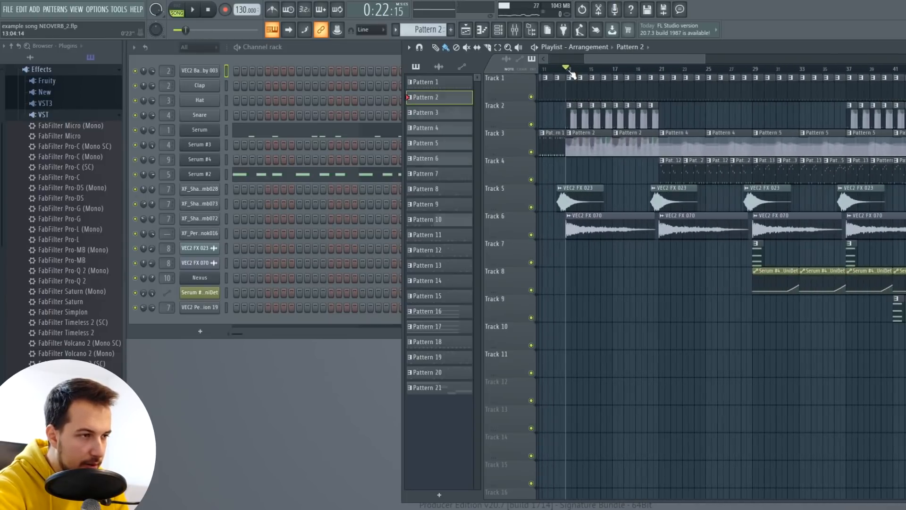
pyautogui.moveTo(903, 369); pyautogui.dragTo(609, 82)
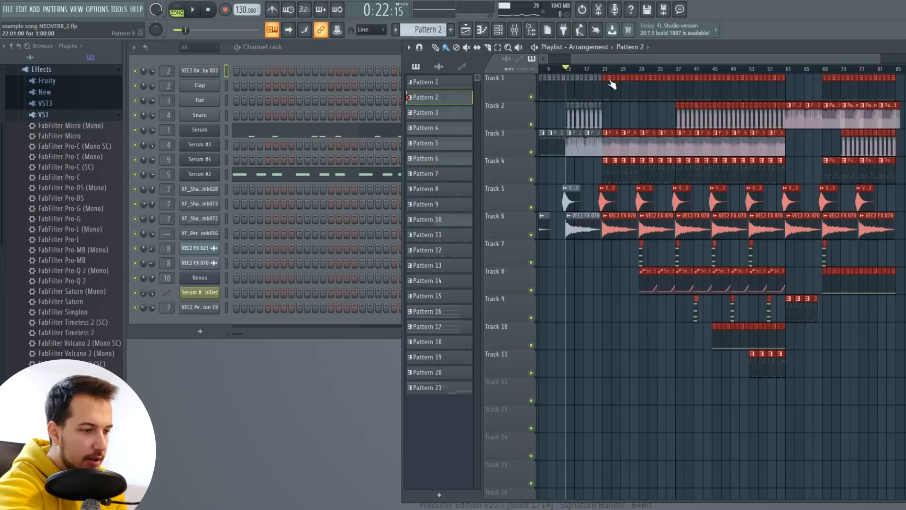
pyautogui.press('Delete')
pyautogui.scroll(5, 579, 71)
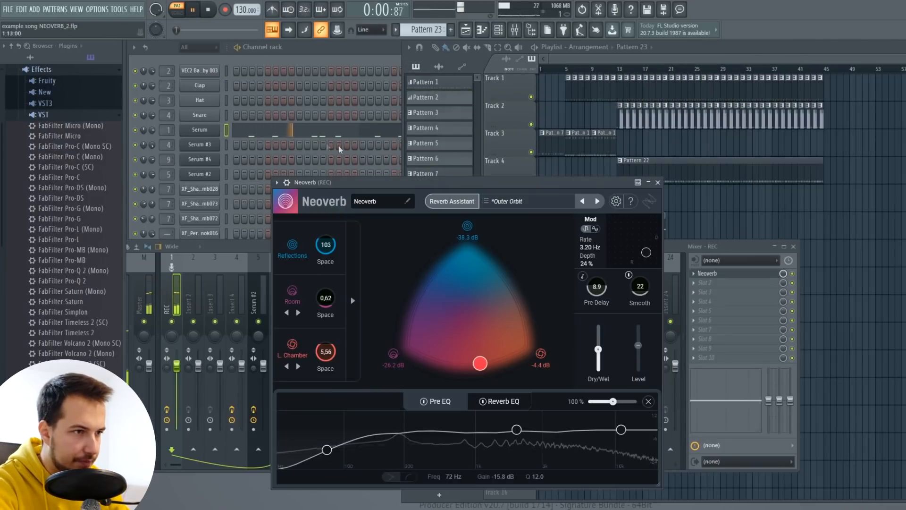
# Load the Bright Mid Chamber preset in the REC track's Neoverb and move the reverb blend toward Reflections
pyautogui.press('space')
pyautogui.click(526, 201)
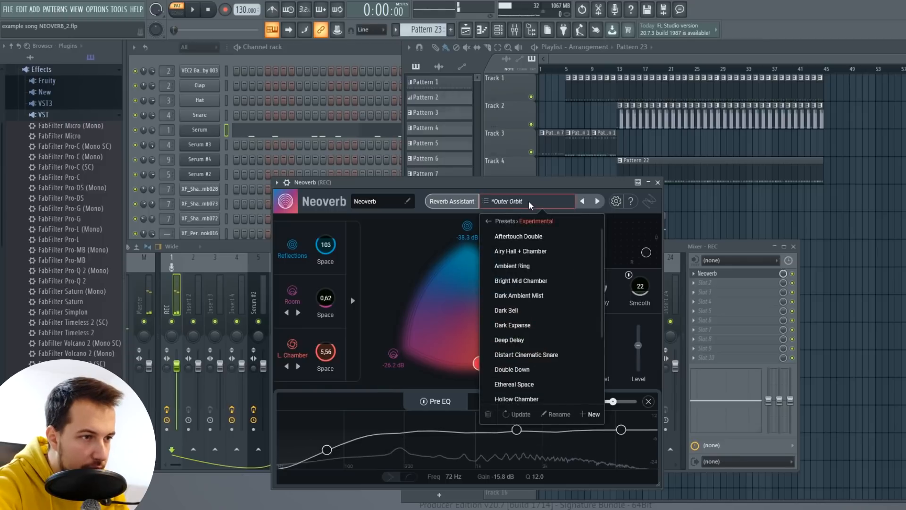
pyautogui.click(489, 222)
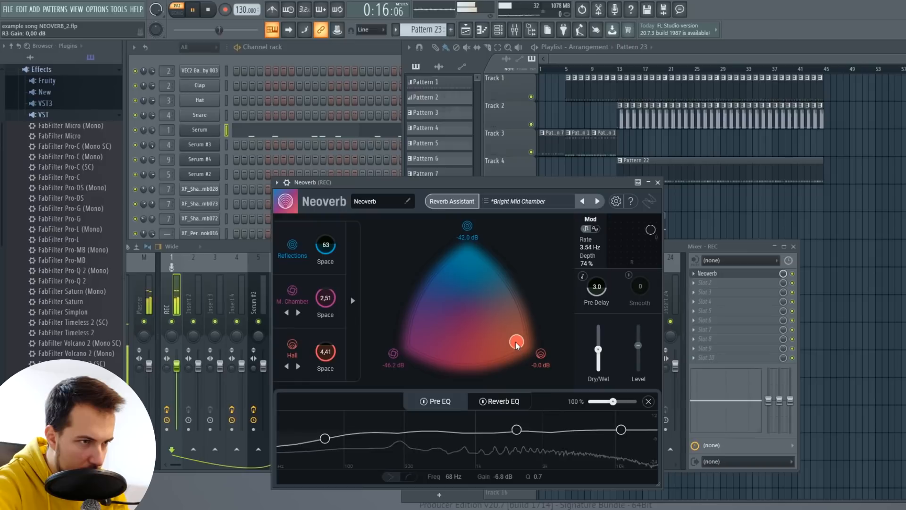
pyautogui.moveTo(512, 349); pyautogui.dragTo(474, 259)
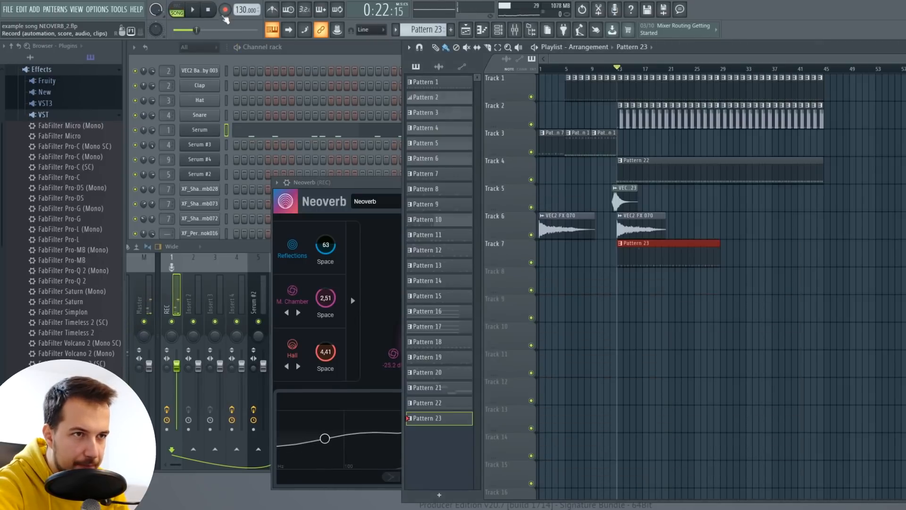
# Arm recording for everything and start it from bar 13 in song mode
pyautogui.click(225, 11)
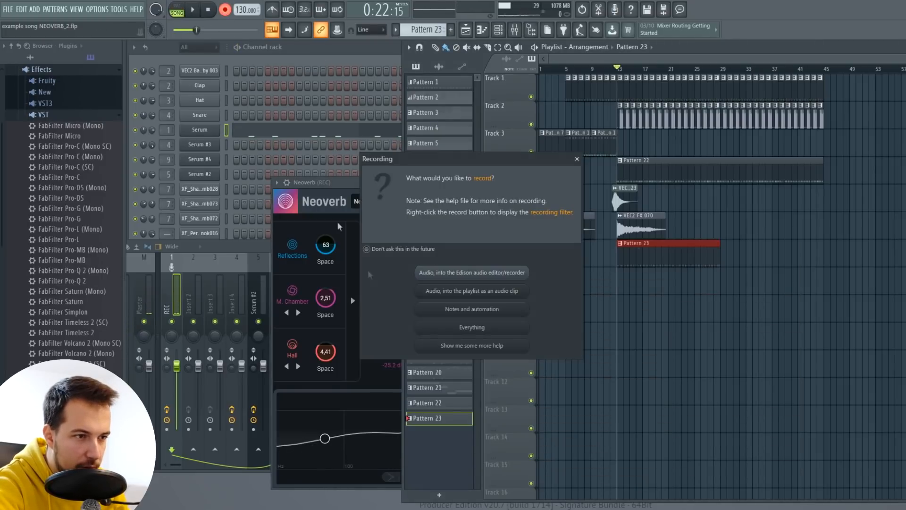
pyautogui.click(491, 326)
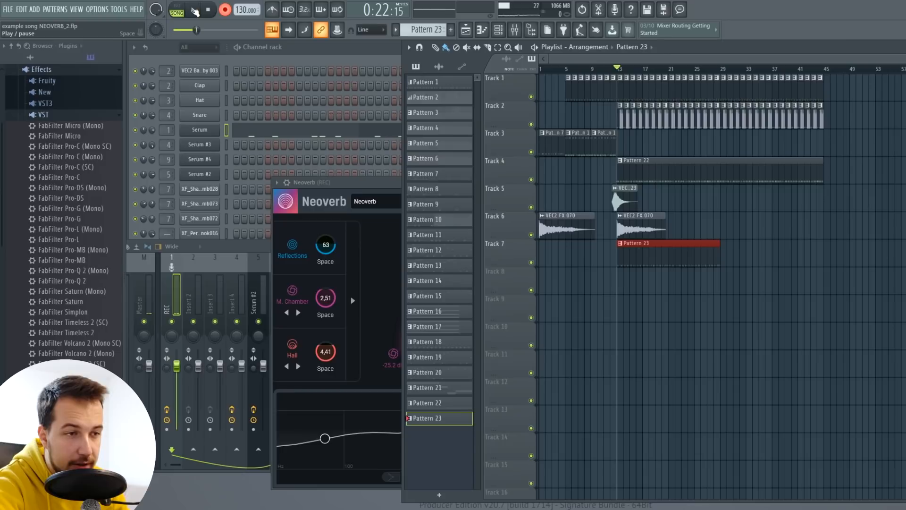
pyautogui.click(195, 10)
# Record Neoverb blend movements between Reflections, M. Chamber and Hall, end at Reflections and stop the recording
pyautogui.click(378, 292)
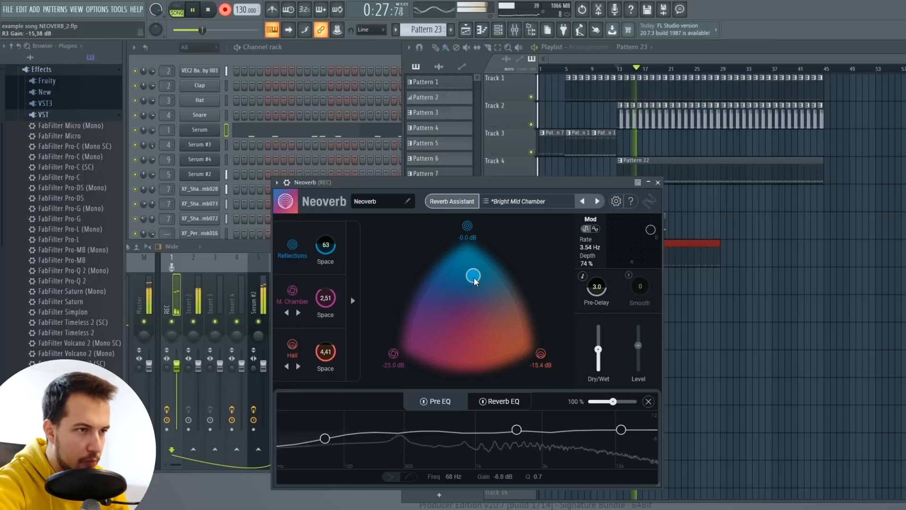
pyautogui.moveTo(474, 277); pyautogui.dragTo(428, 343)
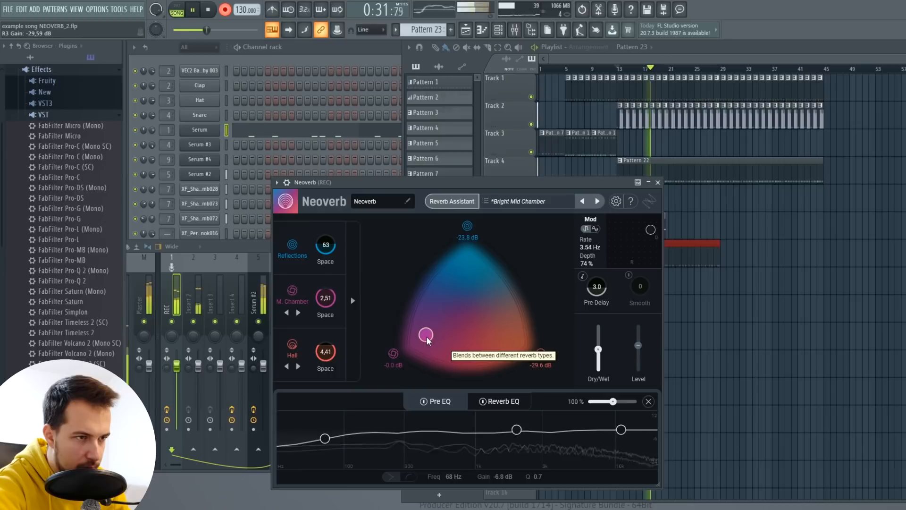
pyautogui.moveTo(462, 272); pyautogui.dragTo(427, 347)
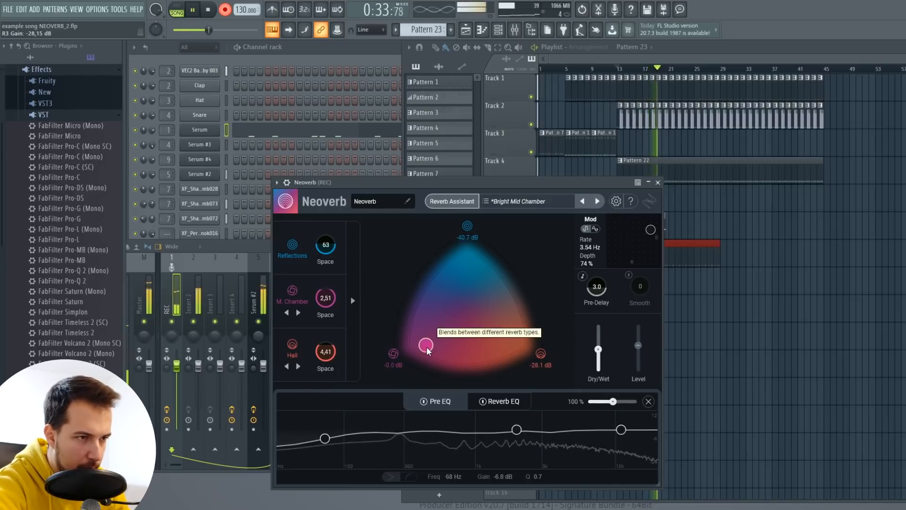
pyautogui.moveTo(513, 350); pyautogui.dragTo(466, 261)
pyautogui.press('space')
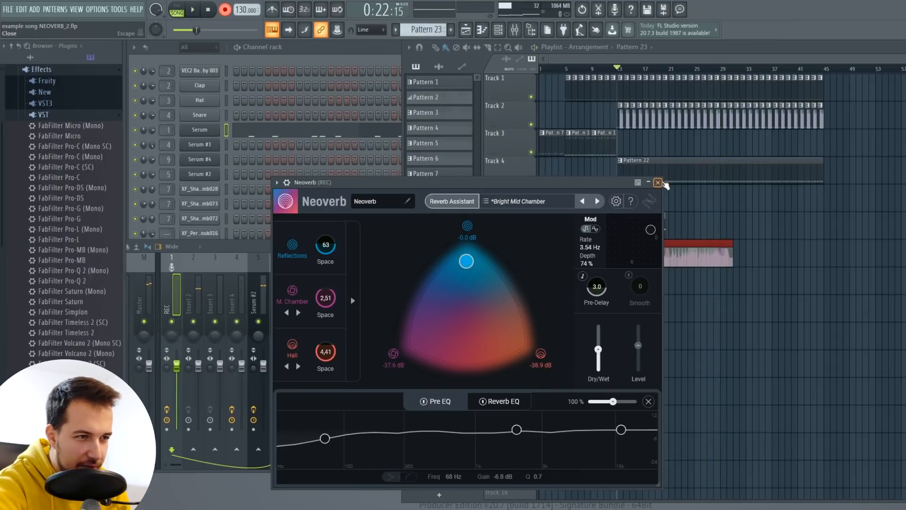
# Close Neoverb and the mixer and open Serum's piano roll for Pattern 23
pyautogui.click(658, 182)
pyautogui.click(794, 246)
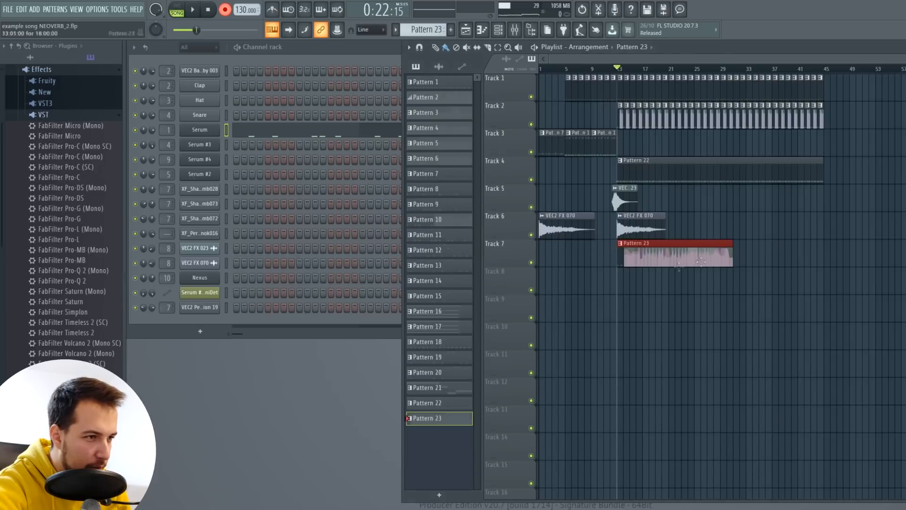
pyautogui.click(315, 137)
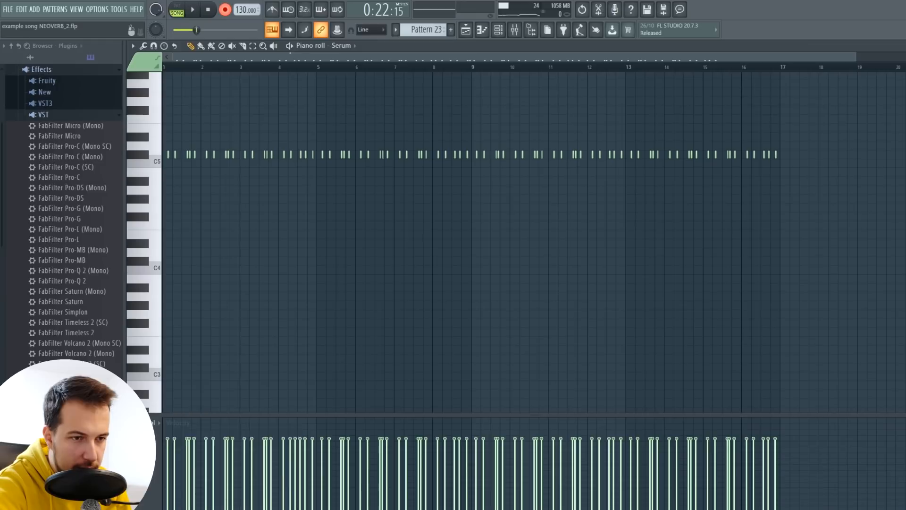
# Examine the recorded Neoverb R1, R2 and R3 Gain automation in the piano roll and close it
pyautogui.click(156, 422)
pyautogui.click(285, 487)
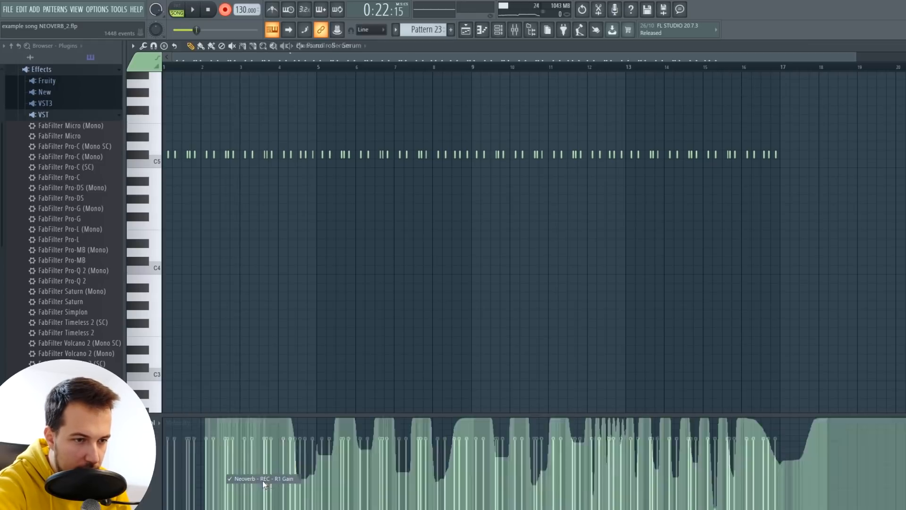
pyautogui.click(156, 422)
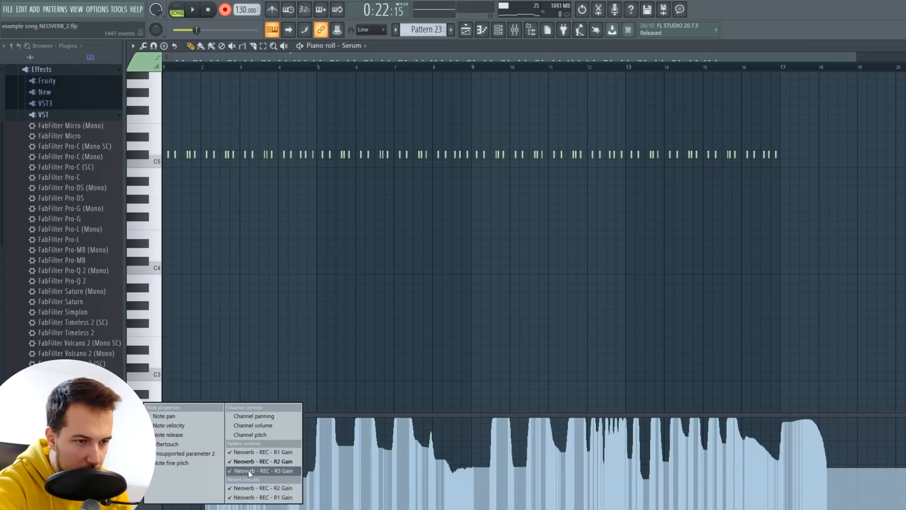
pyautogui.click(263, 471)
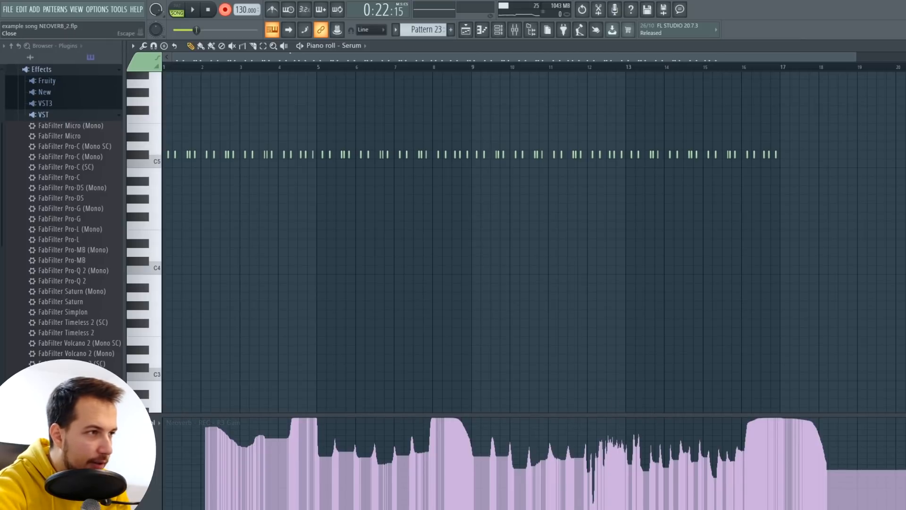
pyautogui.press('Escape')
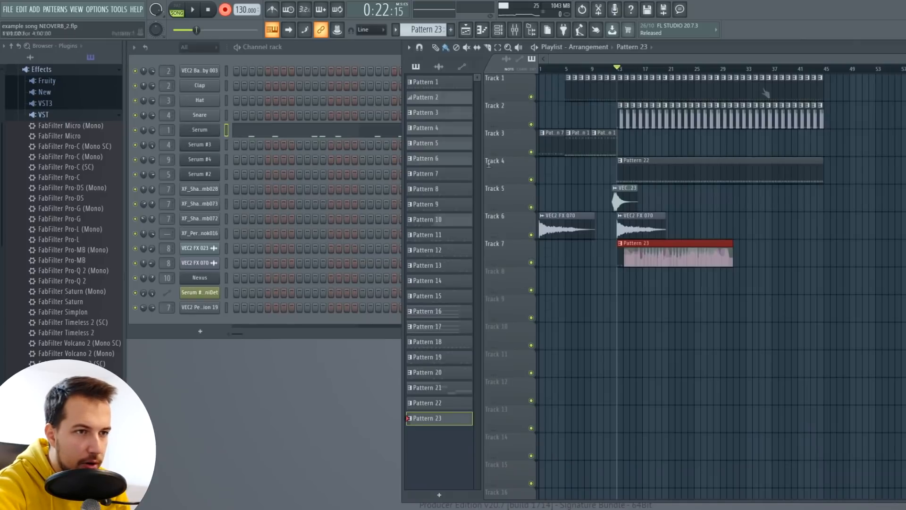
# Open the mixer with the REC track's Neoverb and load its Dark Bell preset from the Experimental category
pyautogui.click(515, 30)
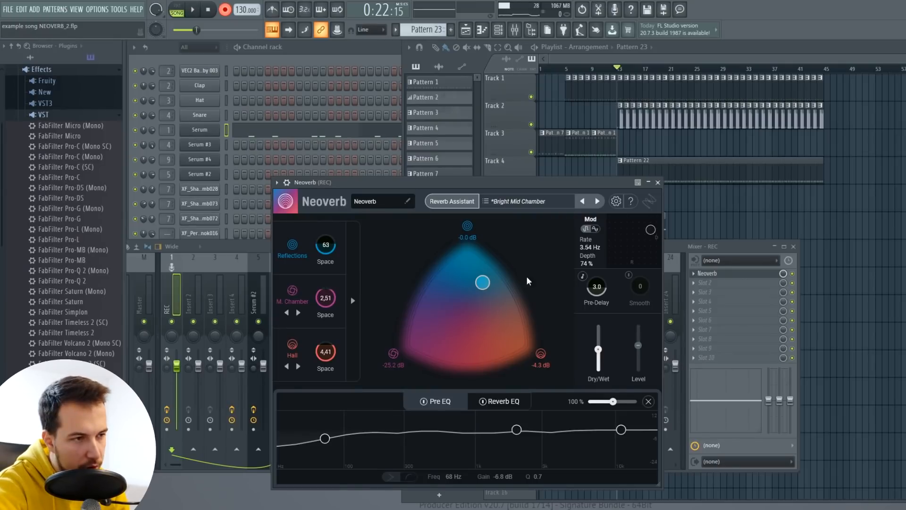
pyautogui.click(527, 204)
pyautogui.click(514, 310)
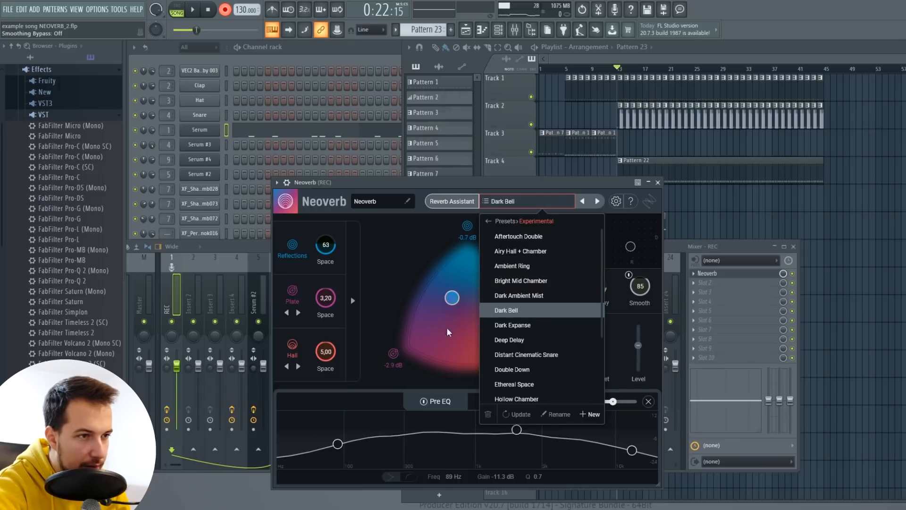
# Play the song from bar 13 to hear the recorded blend automation with Dark Bell, and close the preset list
pyautogui.click(676, 59)
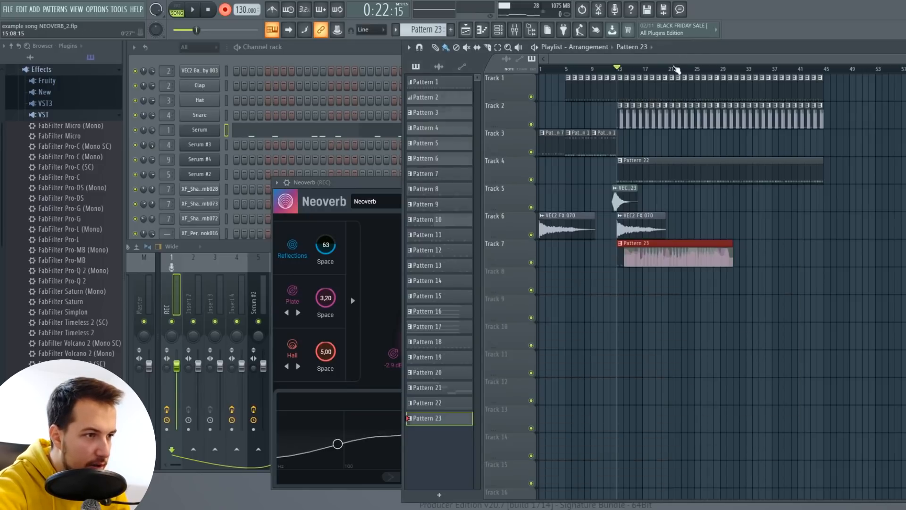
pyautogui.click(365, 190)
pyautogui.press('space')
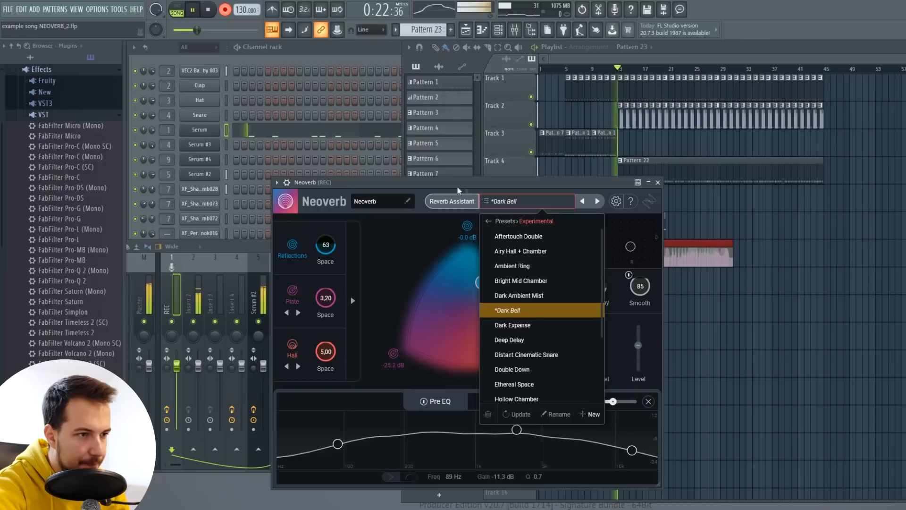
pyautogui.click(528, 201)
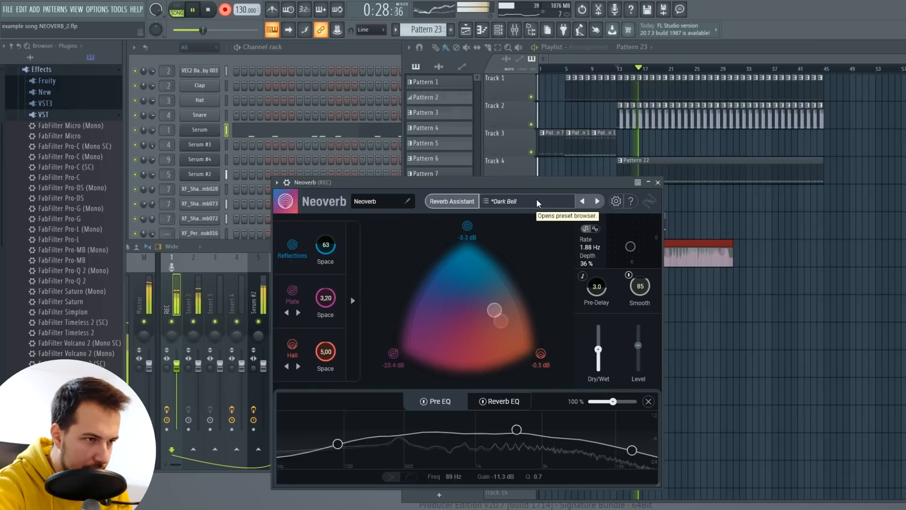
# Switch Neoverb to the Experimental preset Double Down during playback and close the preset list
pyautogui.click(532, 203)
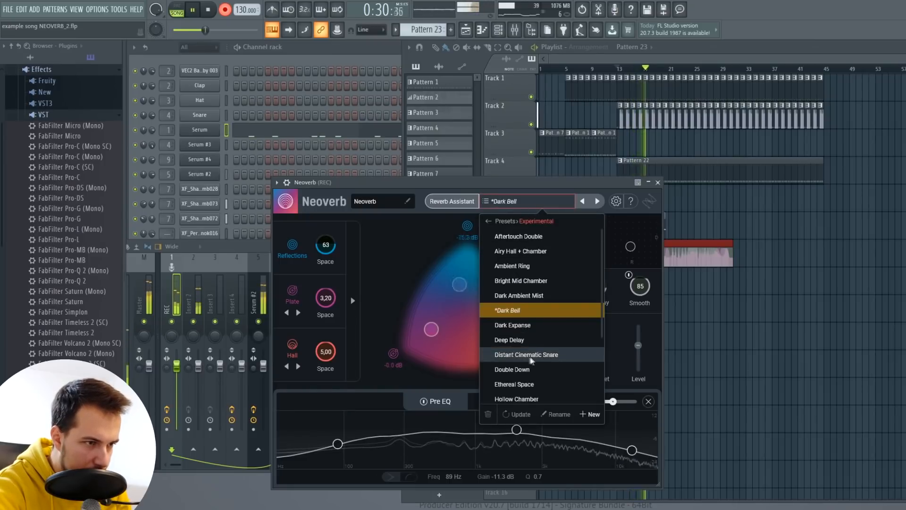
pyautogui.click(539, 370)
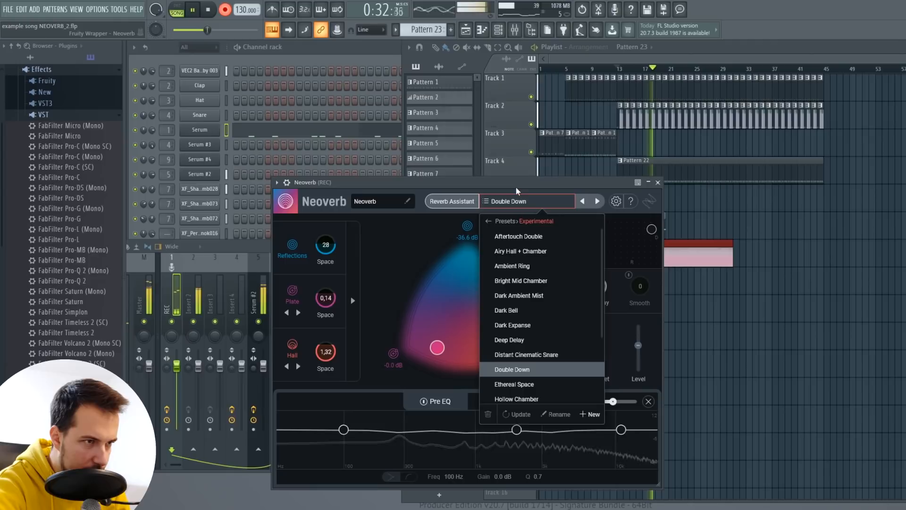
pyautogui.click(530, 208)
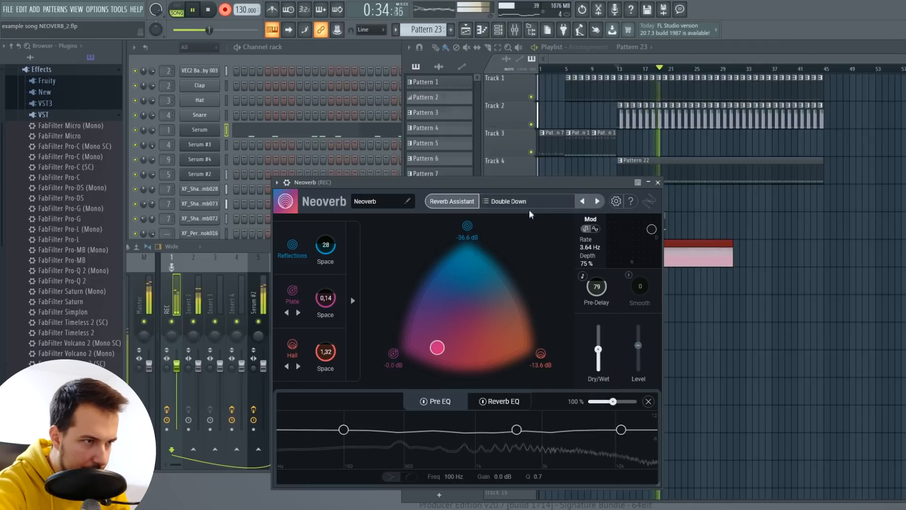
# Close Neoverb and the mixer, leaving the playlist arrangement in view
pyautogui.scroll(3, 666, 73)
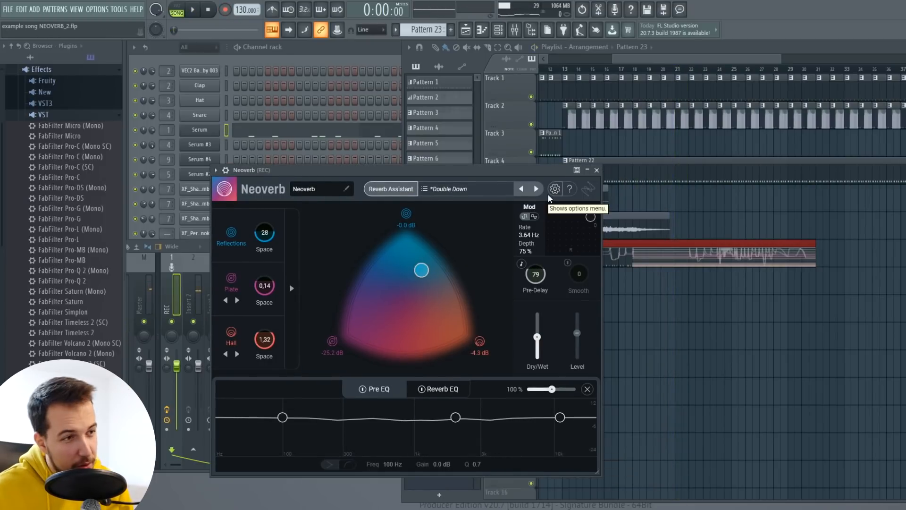
pyautogui.click(597, 170)
pyautogui.scroll(-3, 688, 72)
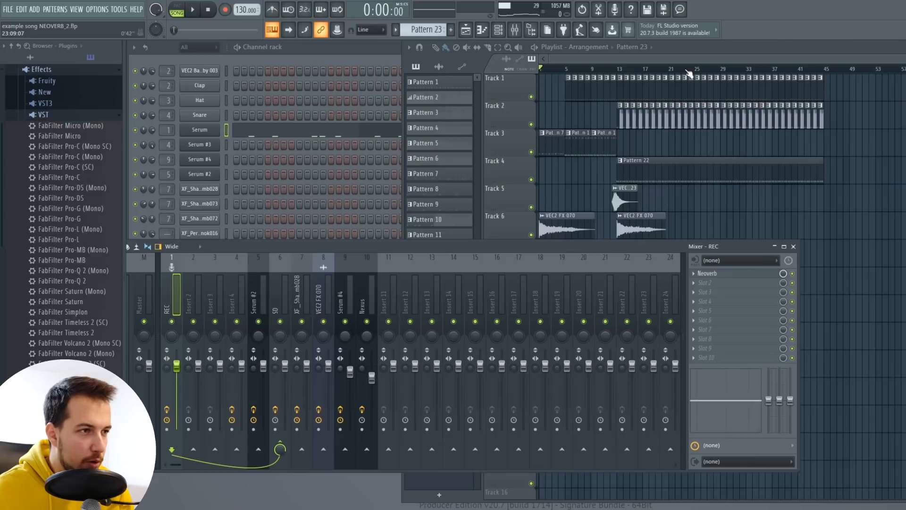
pyautogui.click(793, 246)
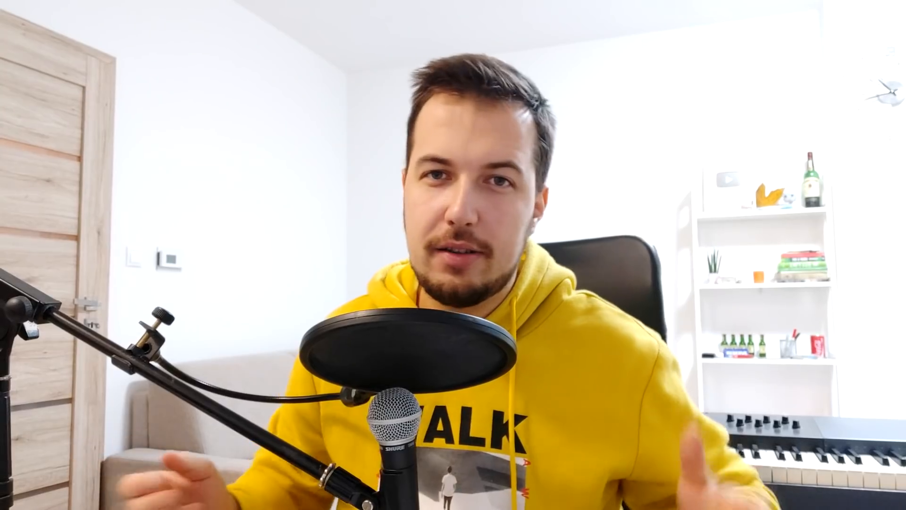